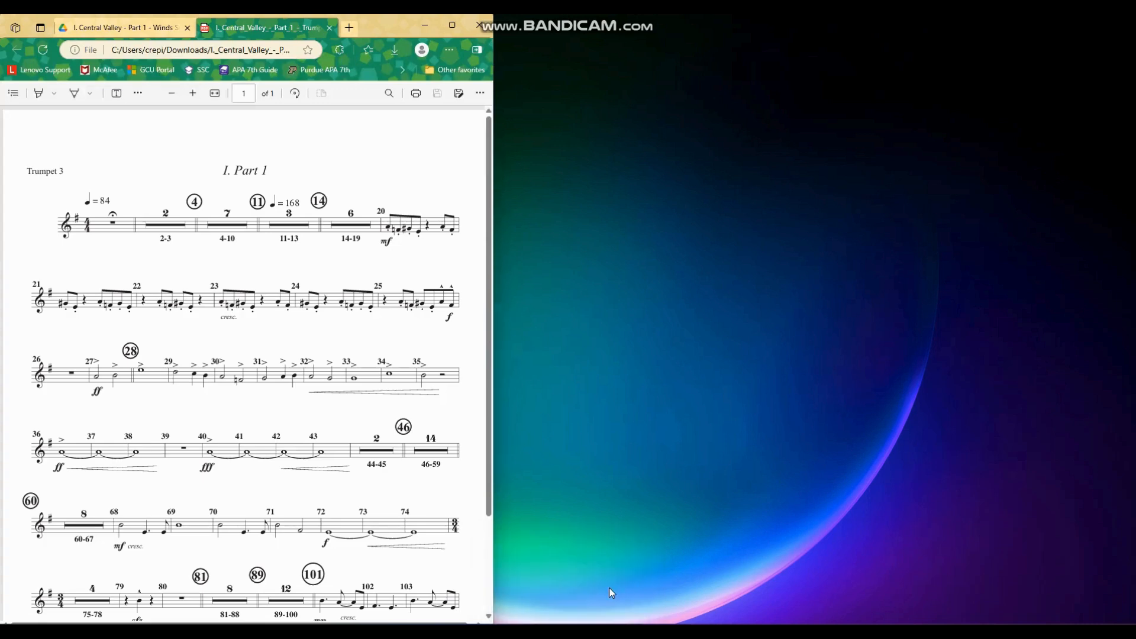
Check the Central Valley winds score and return to the Trumpet 3 part PDF
click(95, 28)
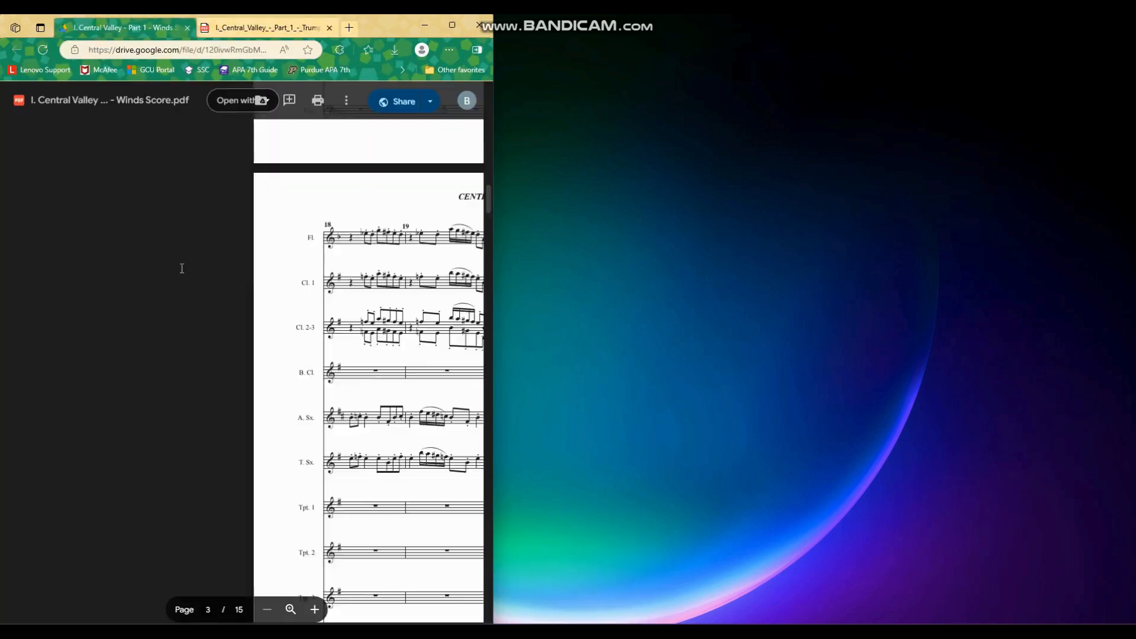
click(247, 29)
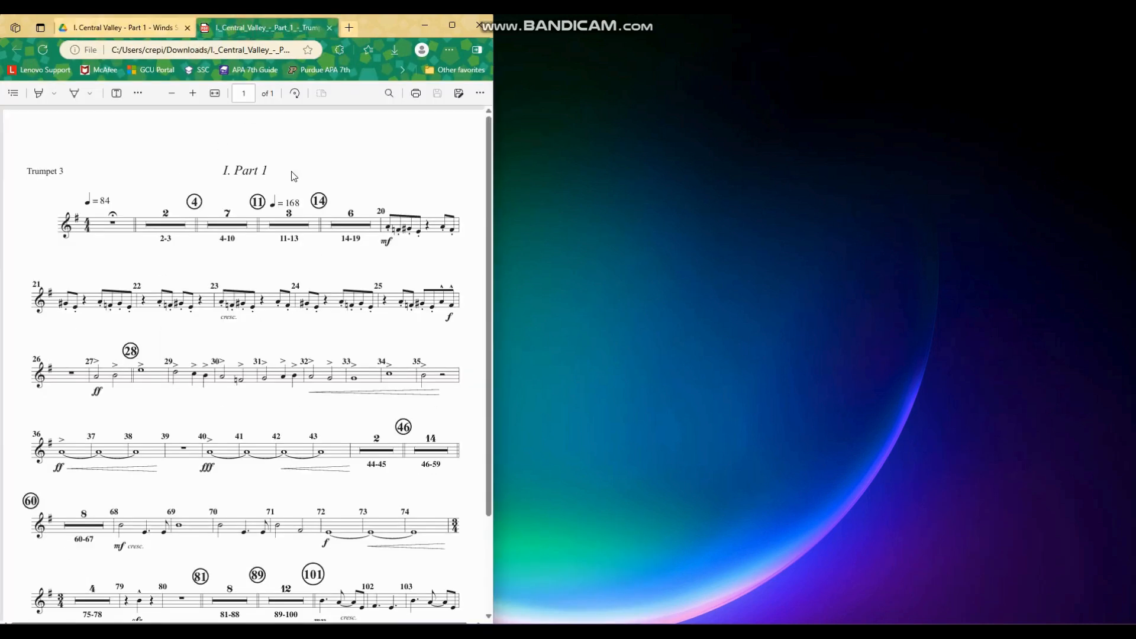
click(29, 176)
Switch to MuseScore Studio and create a new score containing one Trumpet in B♭ from the Brass family
drag(434, 403, 714, 62)
click(571, 304)
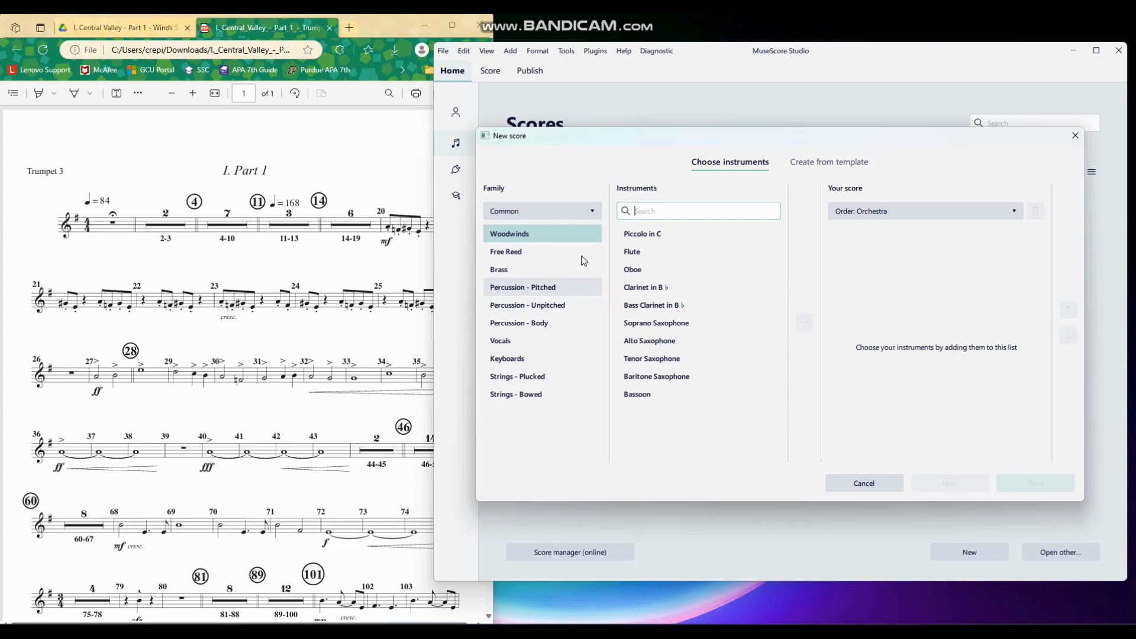
click(547, 272)
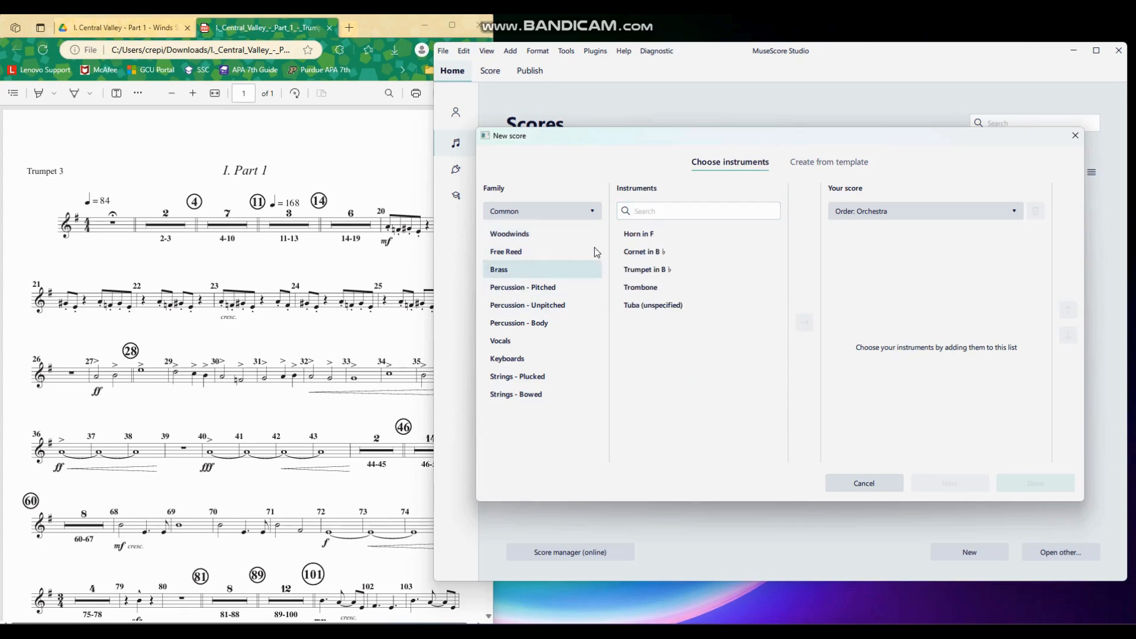
click(686, 270)
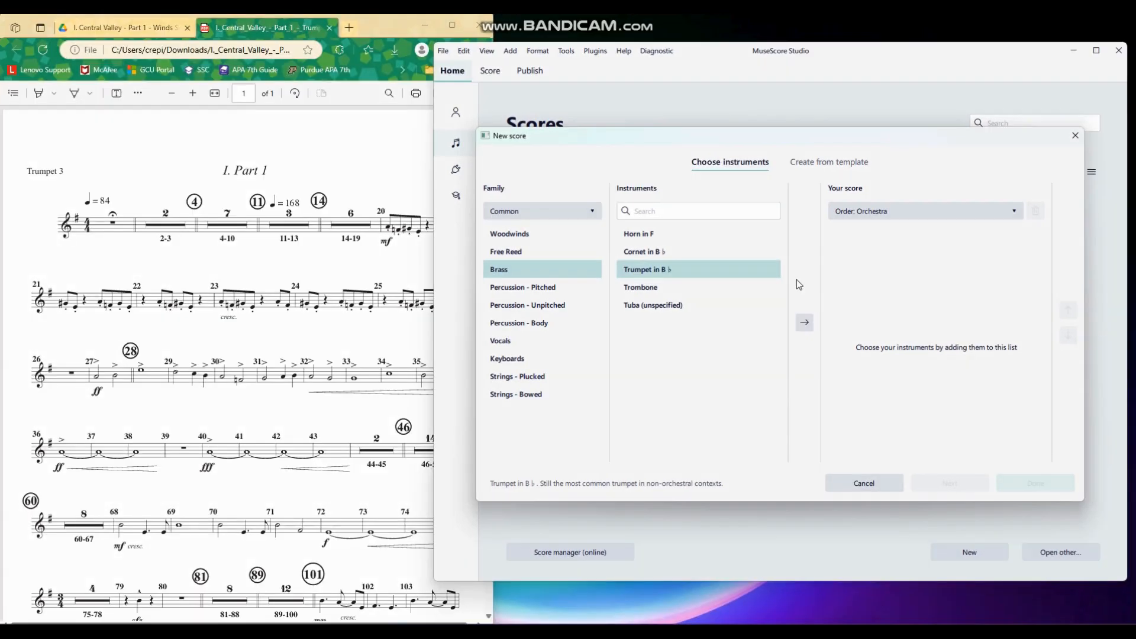
click(806, 324)
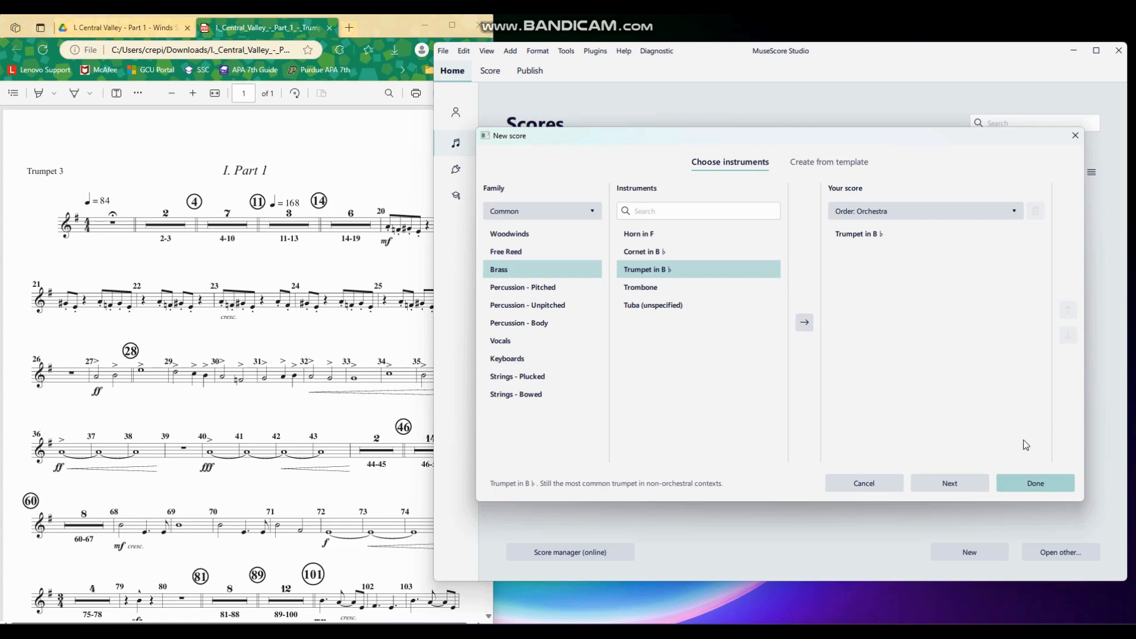
click(1037, 483)
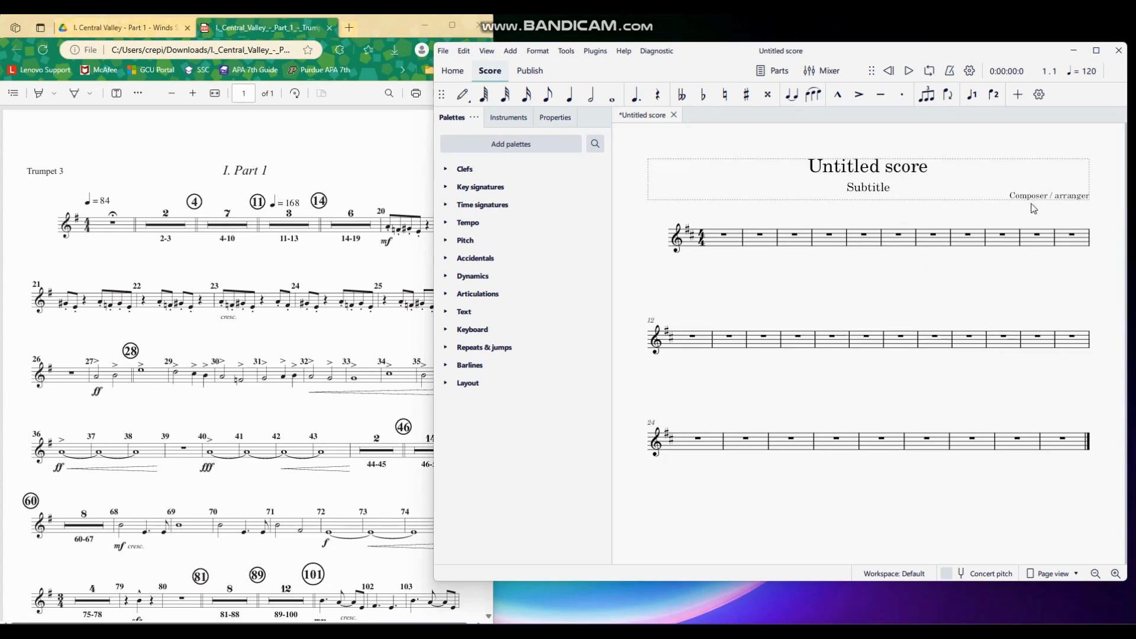
Replace the score's placeholder title with "Marching Band Show"
click(912, 168)
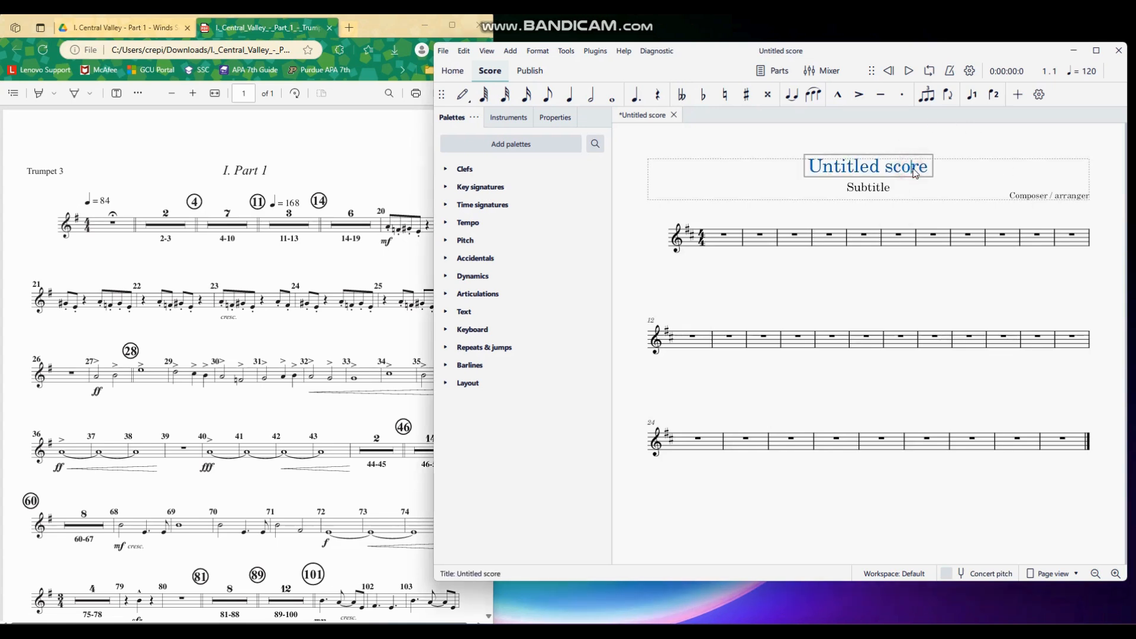
key(ctrl+a)
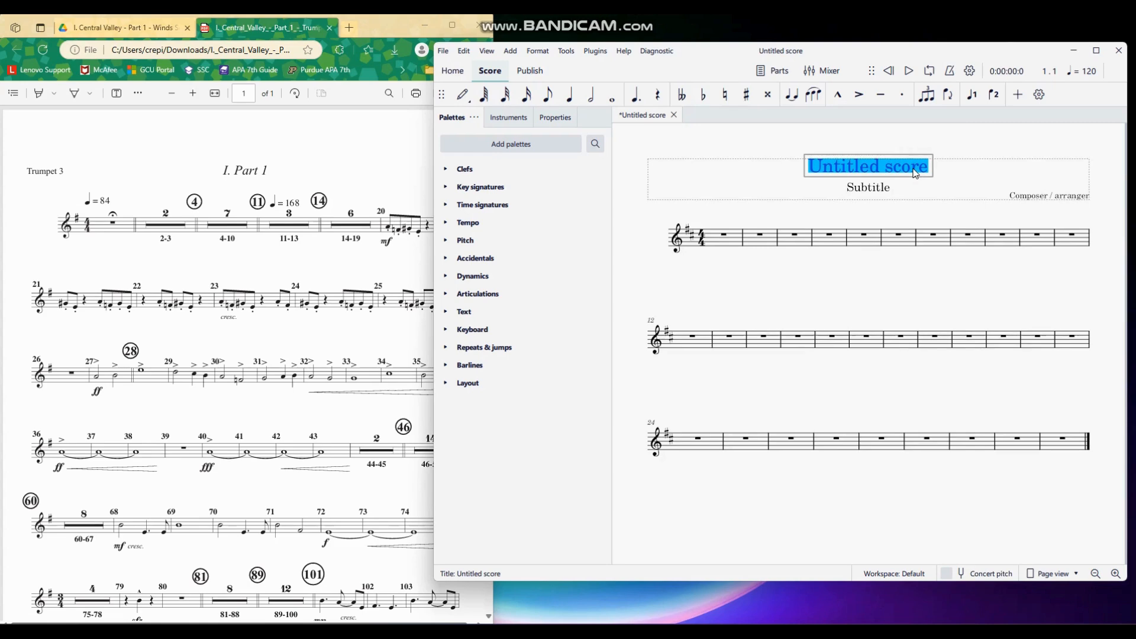
text(March)
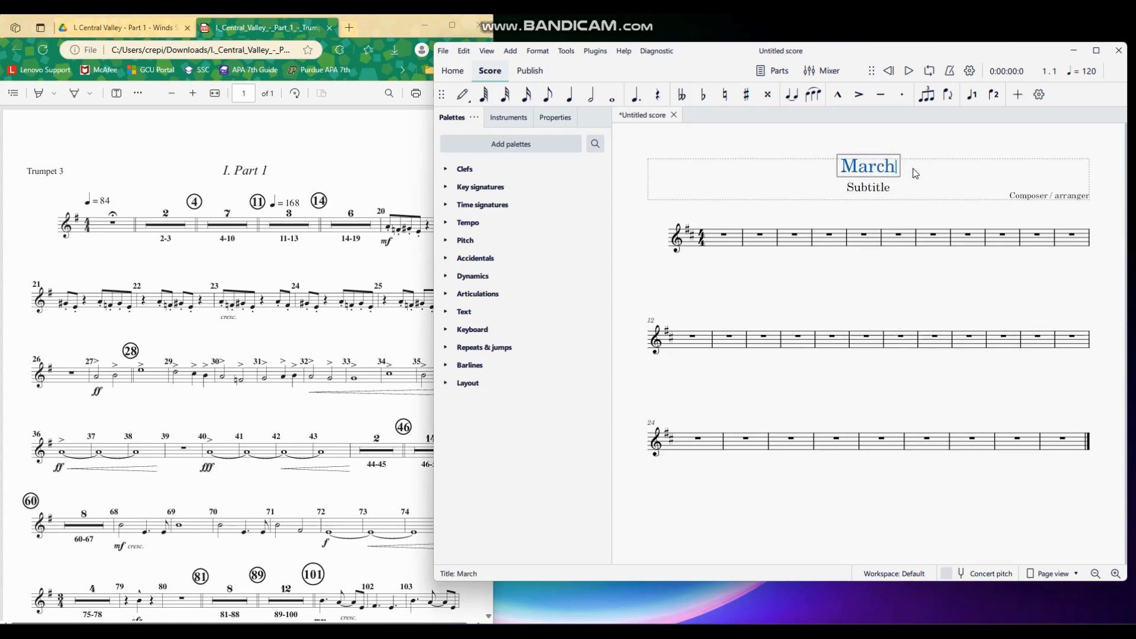
text(ing Band Show)
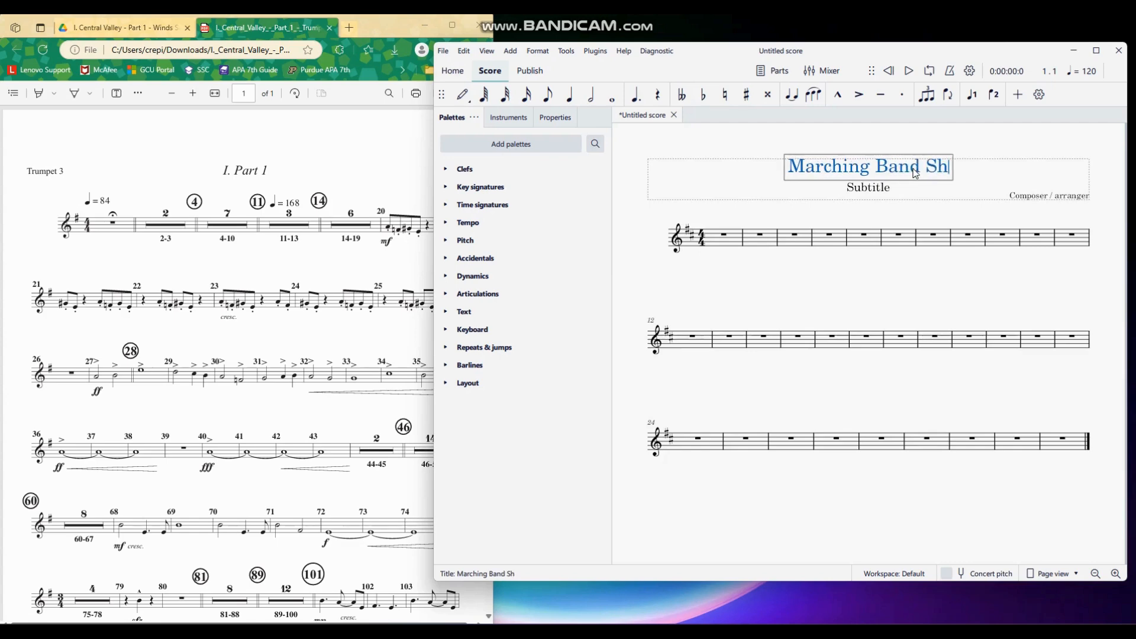
Replace the placeholder subtitle with "Part 1"
click(868, 189)
click(886, 187)
double_click(886, 188)
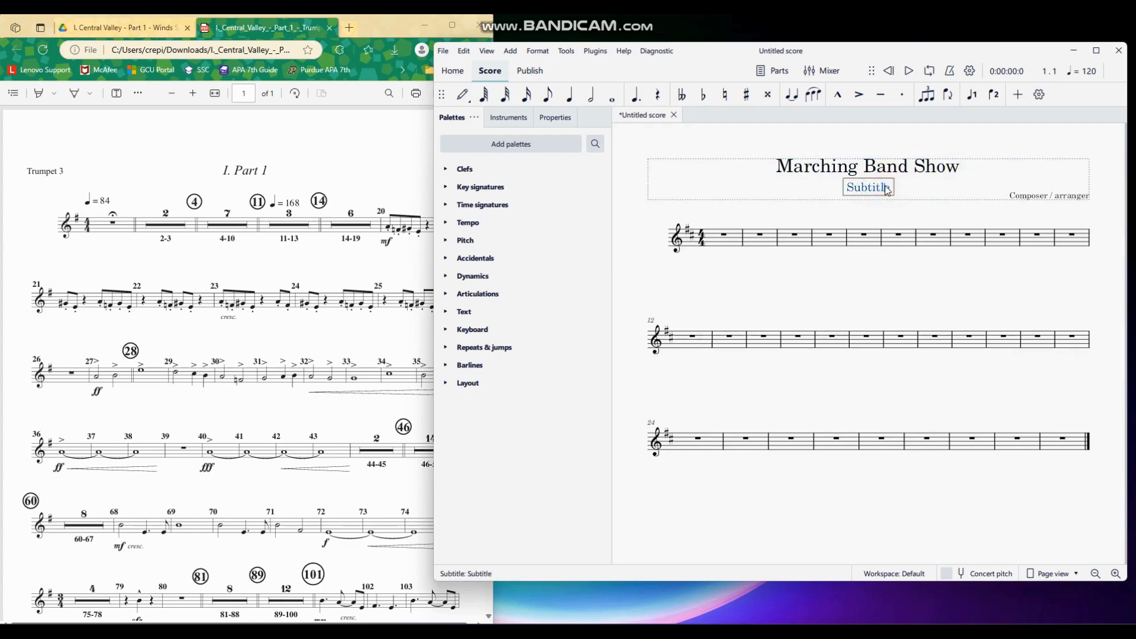
key(ctrl+a)
text(Part 1)
Replace the placeholder composer / arranger text with the composer's full name
click(1043, 197)
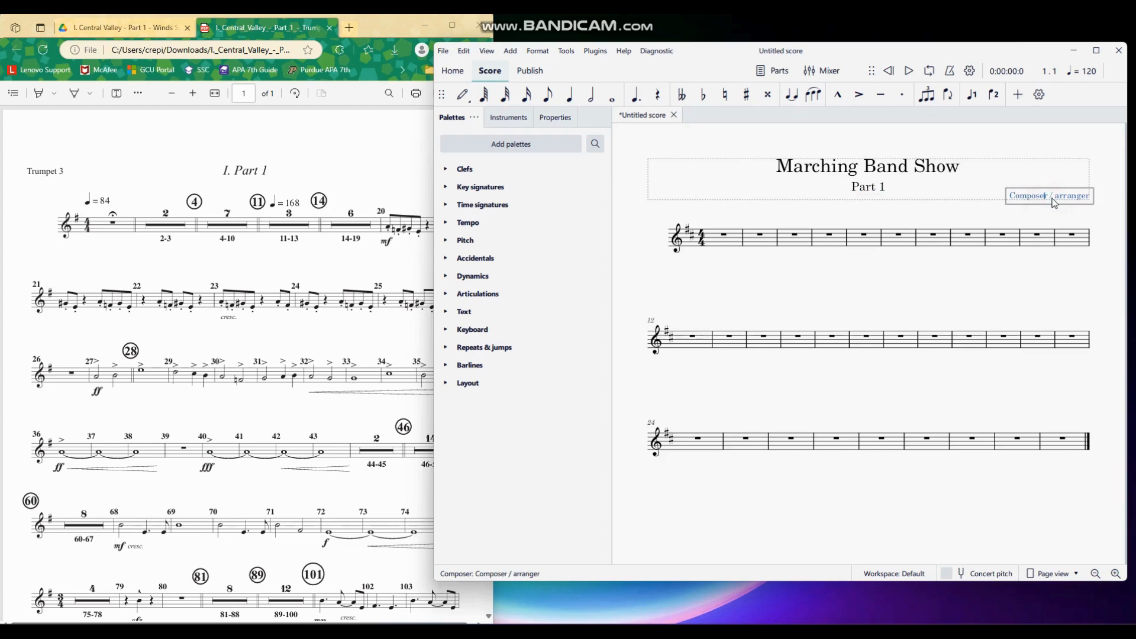
key(ctrl+a)
text(John)
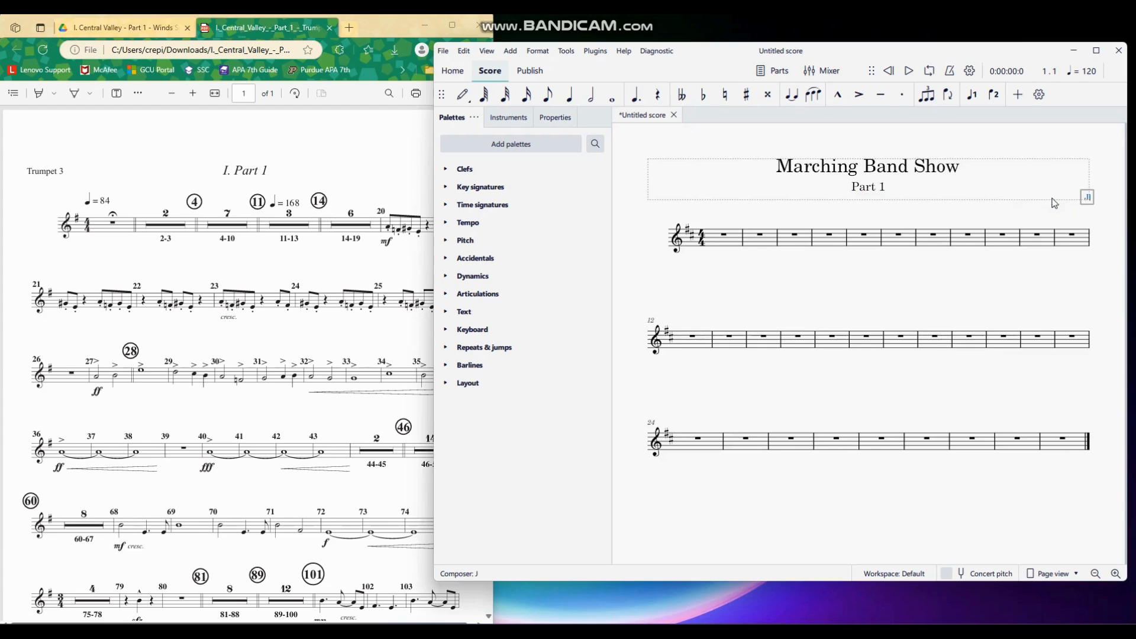
text( Doe)
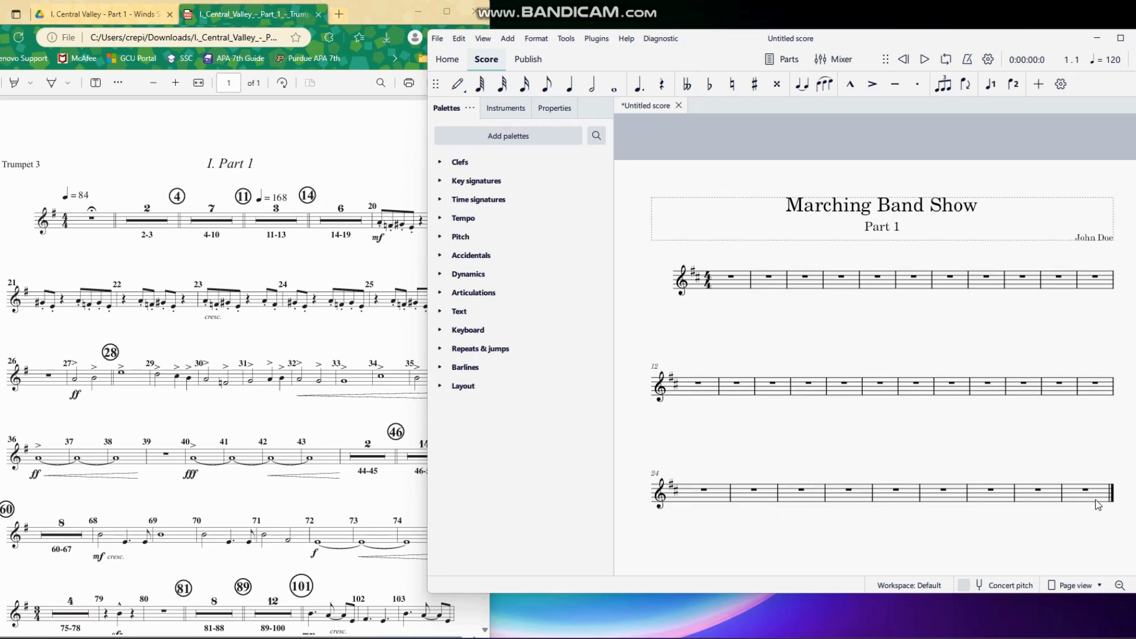
Insert 107 measures after the last measure of the score
right_click(1068, 495)
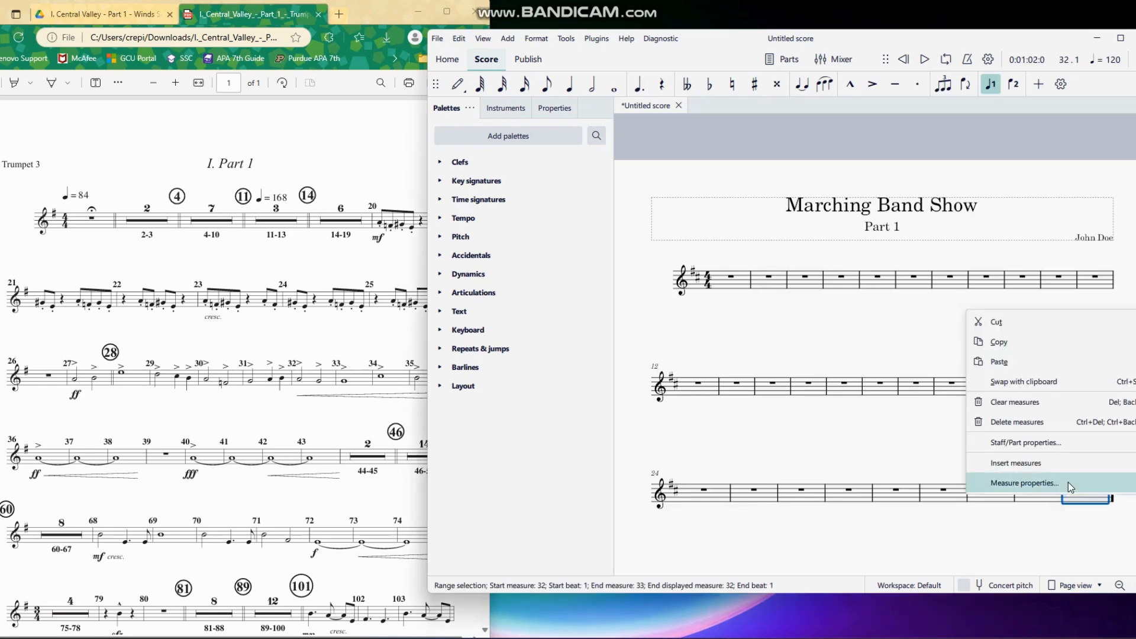
mouse_move(1065, 464)
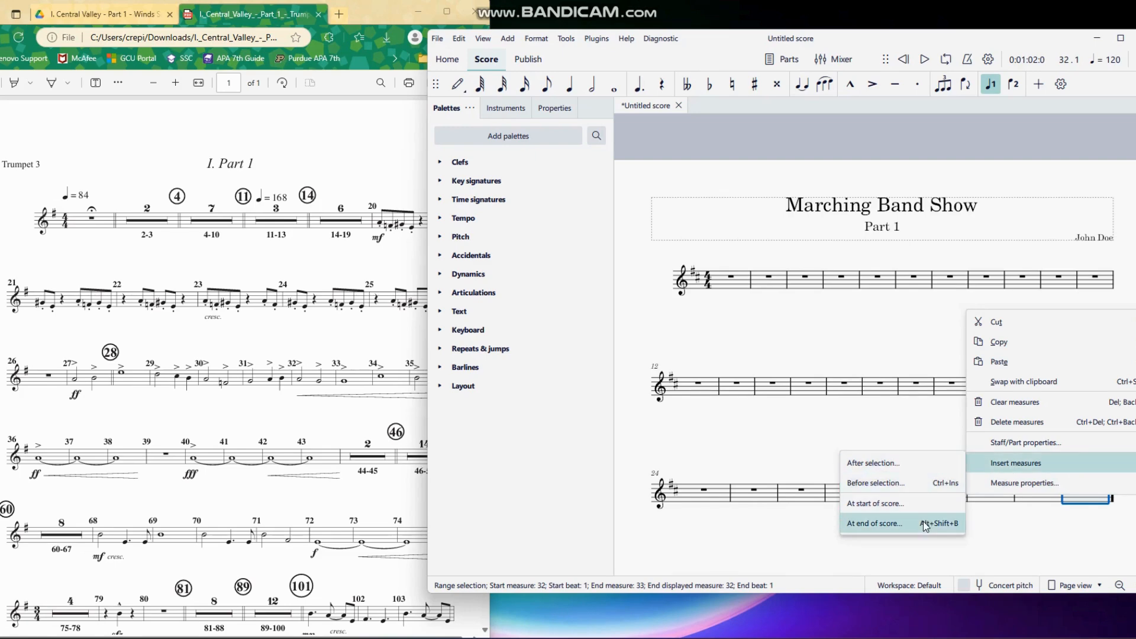
click(910, 464)
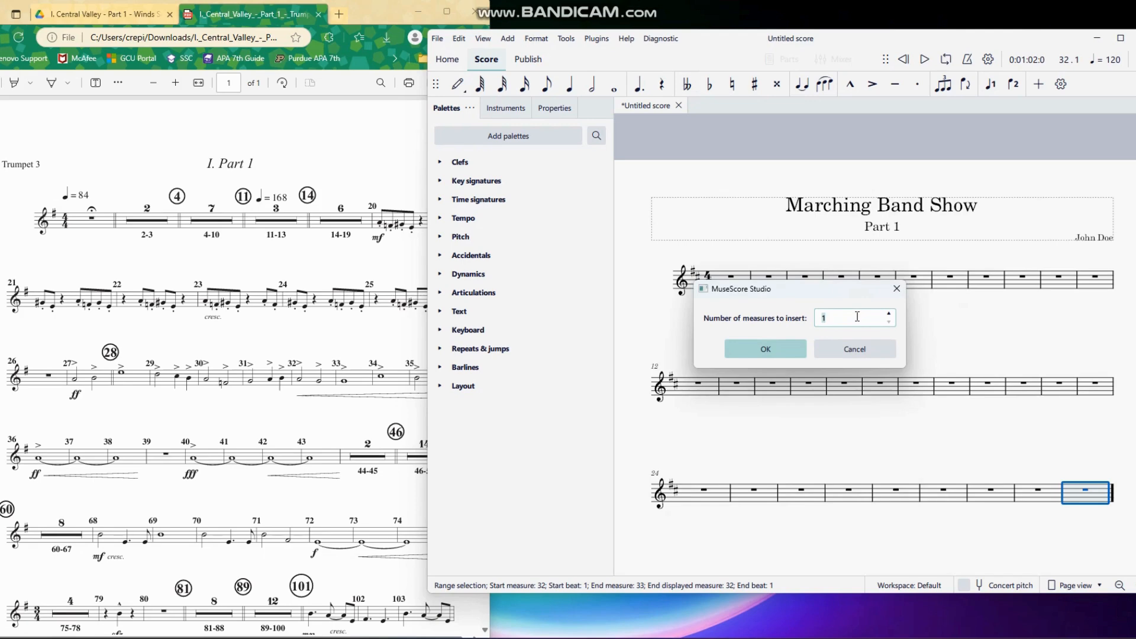
text(7)
key(BackSpace)
text(107)
click(787, 346)
Review the added measures on both pages and check the number of the final measure
scroll(1020, 455, down, 10)
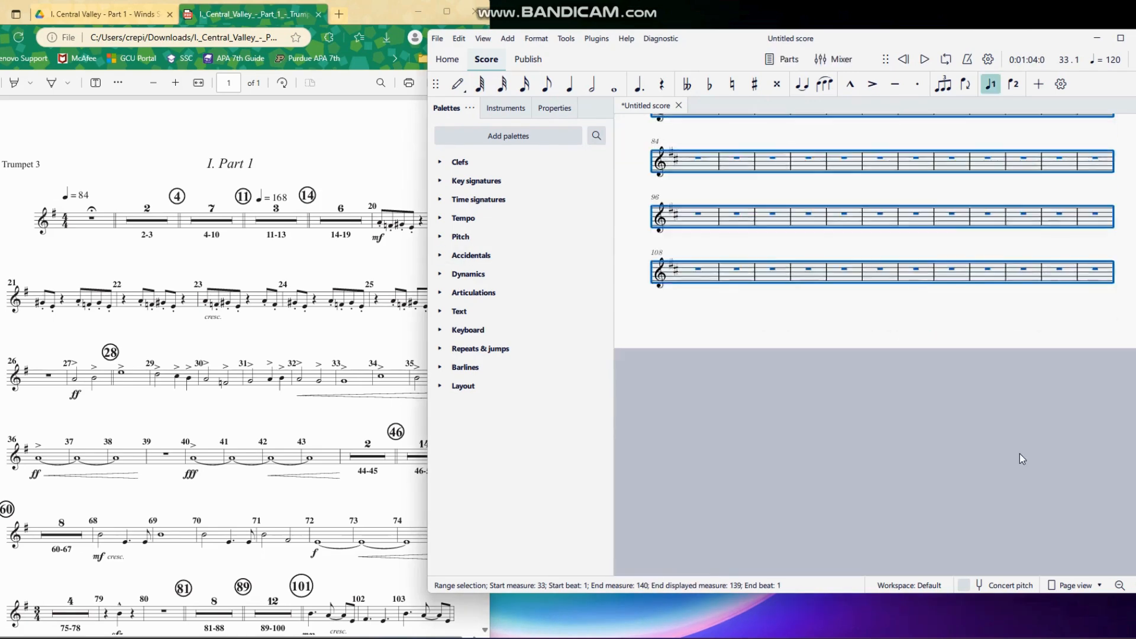
scroll(1019, 459, up, 5)
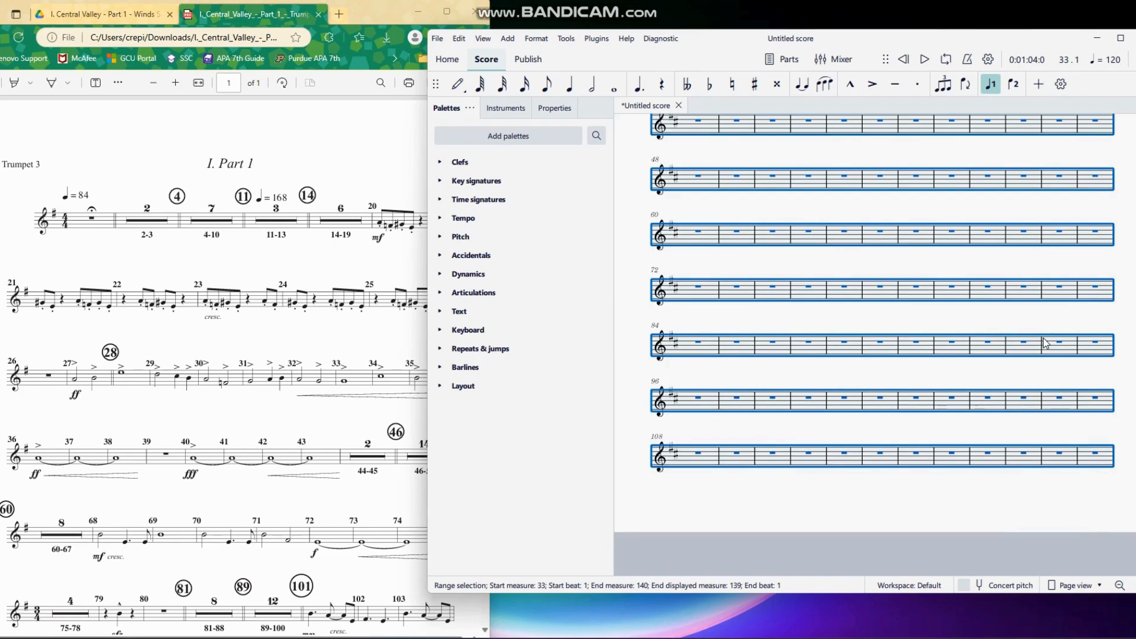
scroll(1044, 343, right, 10)
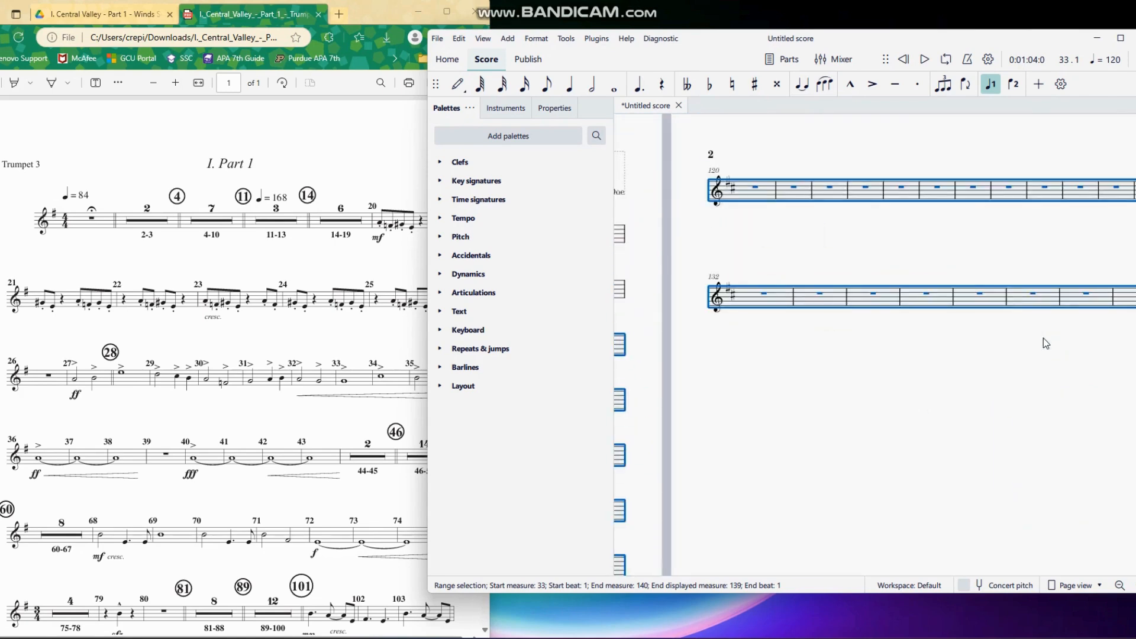
scroll(1045, 343, right, 3)
click(1068, 305)
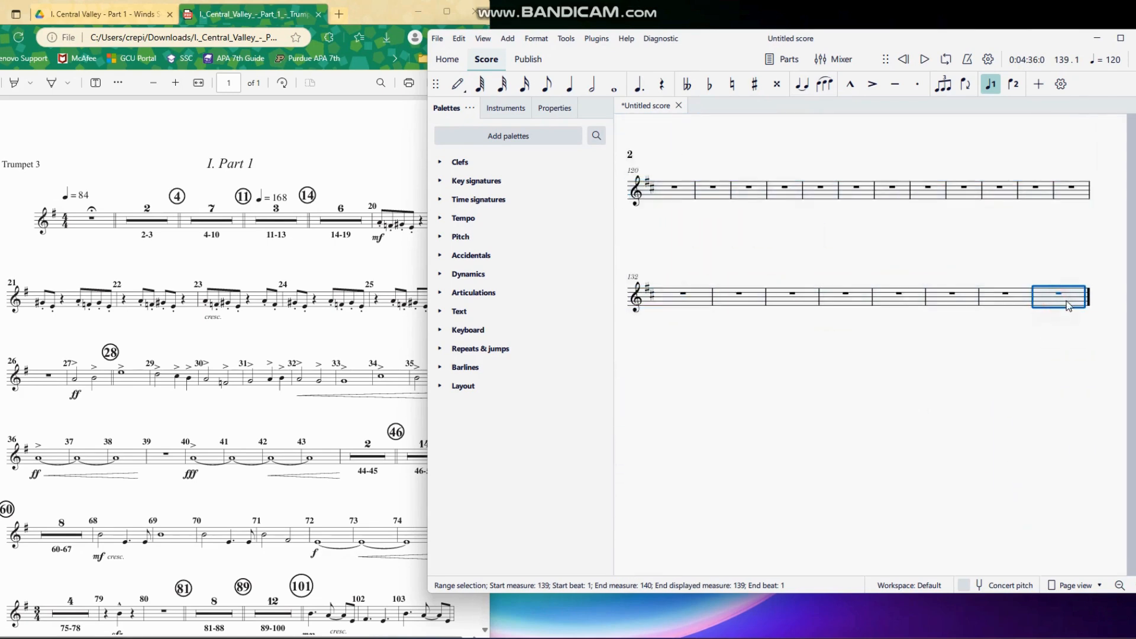
click(1053, 417)
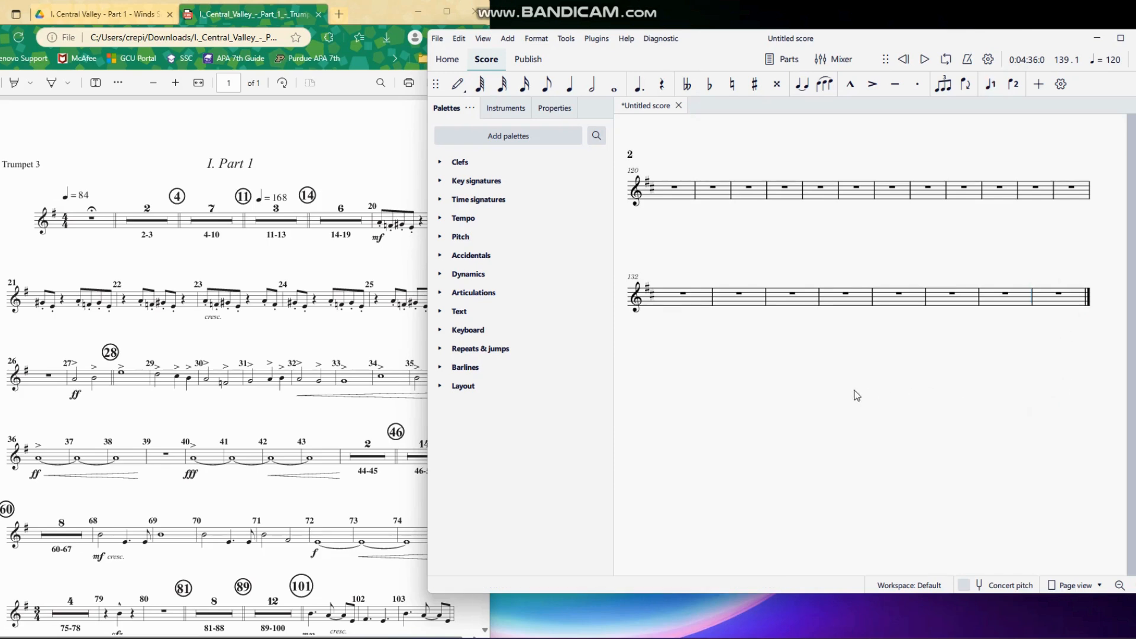
scroll(857, 395, left, 10)
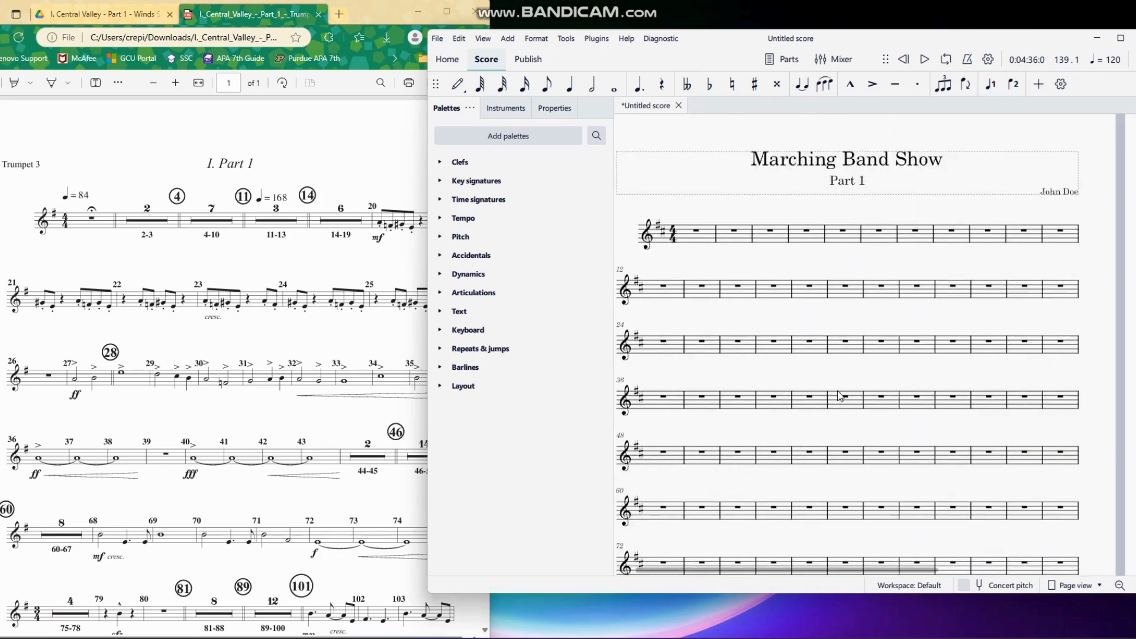
scroll(838, 396, right, 8)
scroll(838, 395, left, 6)
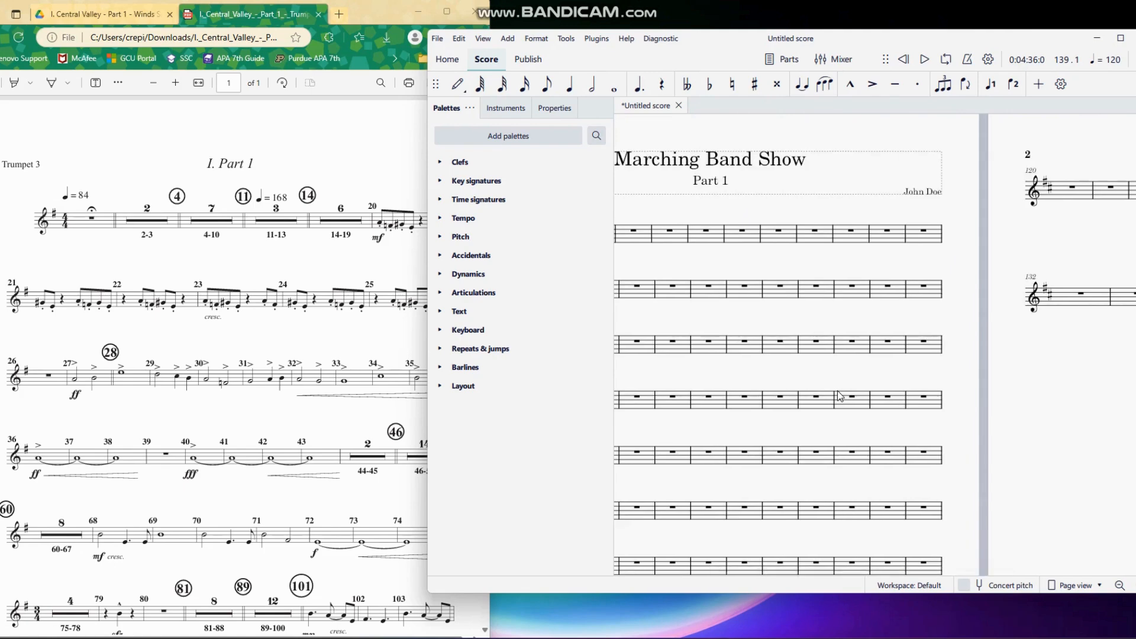
scroll(840, 396, right, 4)
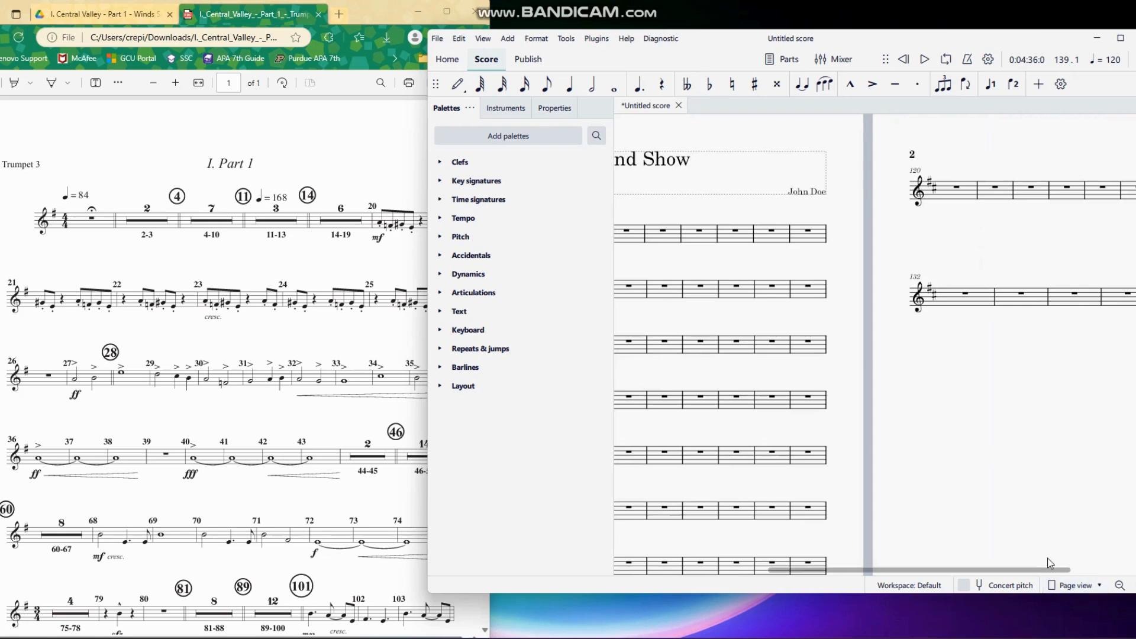
Try the horizontal continuous view and set the score to Continuous view (vertical)
click(1101, 585)
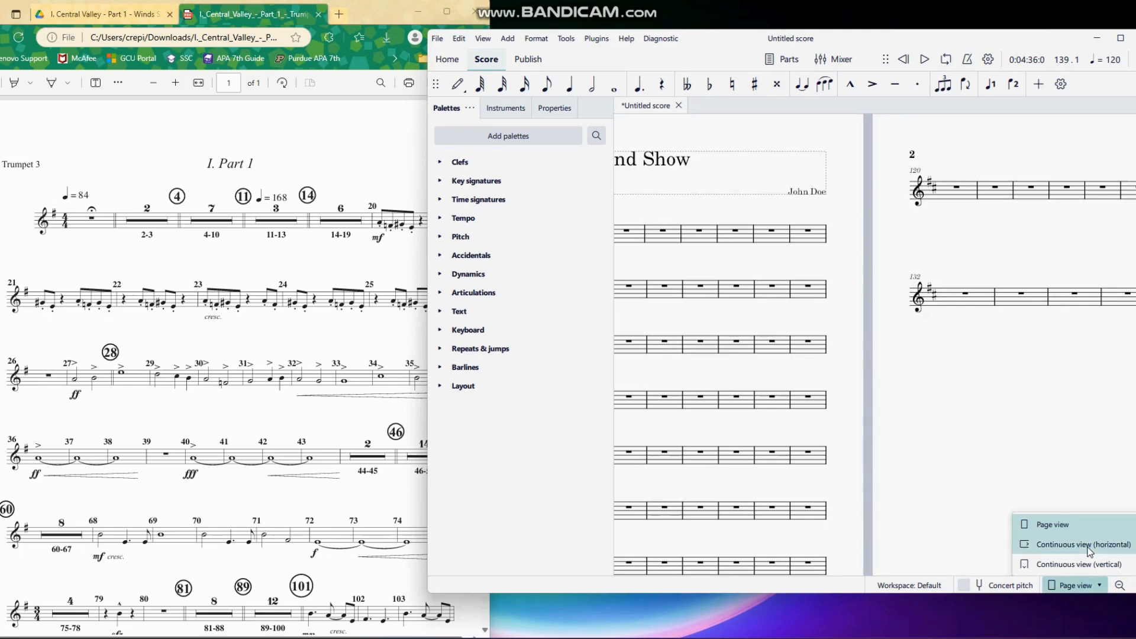
click(1086, 545)
click(1100, 585)
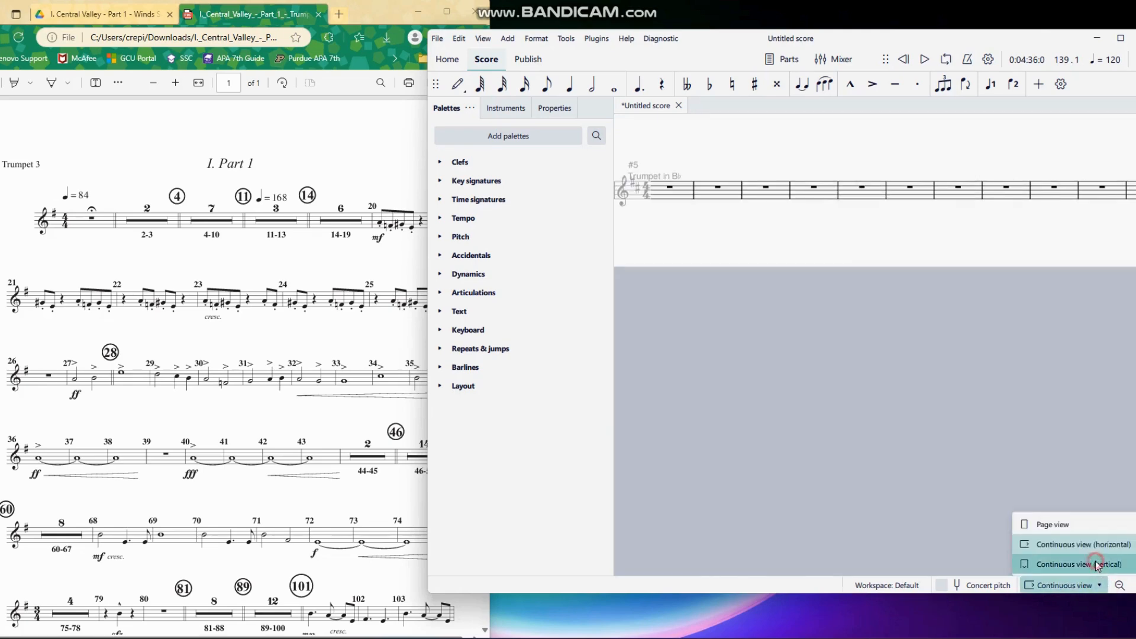
click(1042, 563)
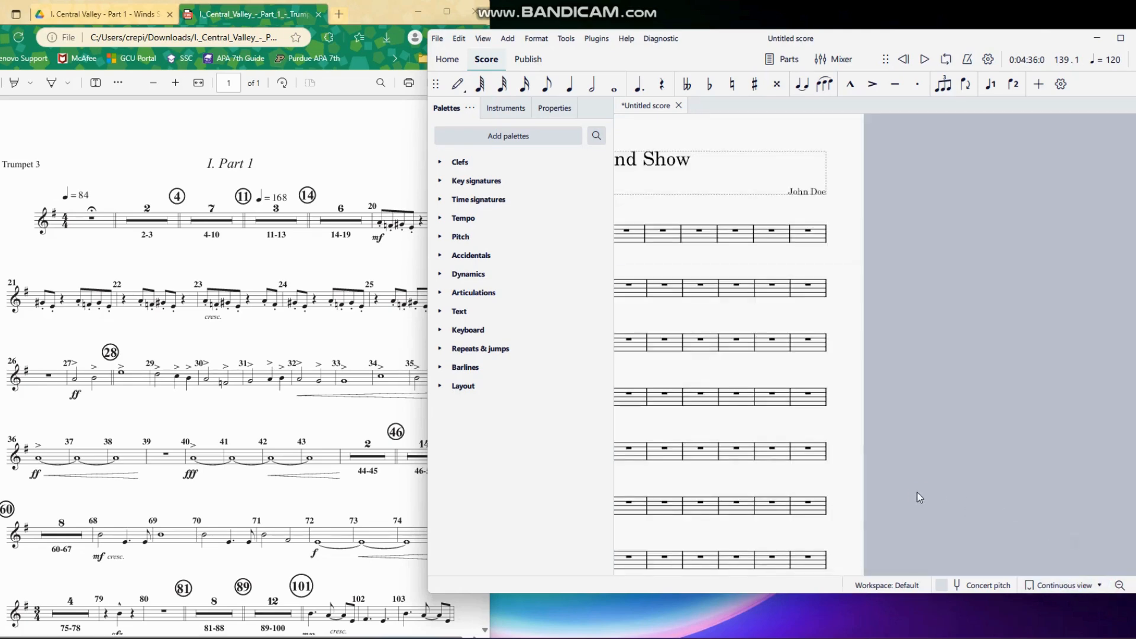
drag(917, 492, 1135, 451)
scroll(1046, 398, down, 6)
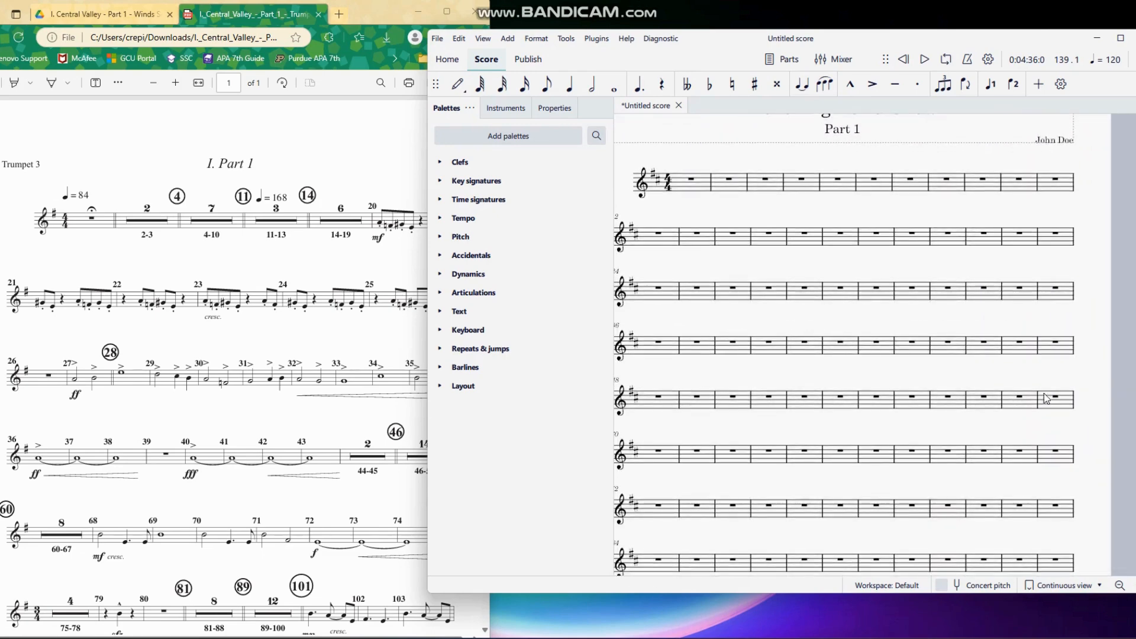
scroll(1014, 391, up, 7)
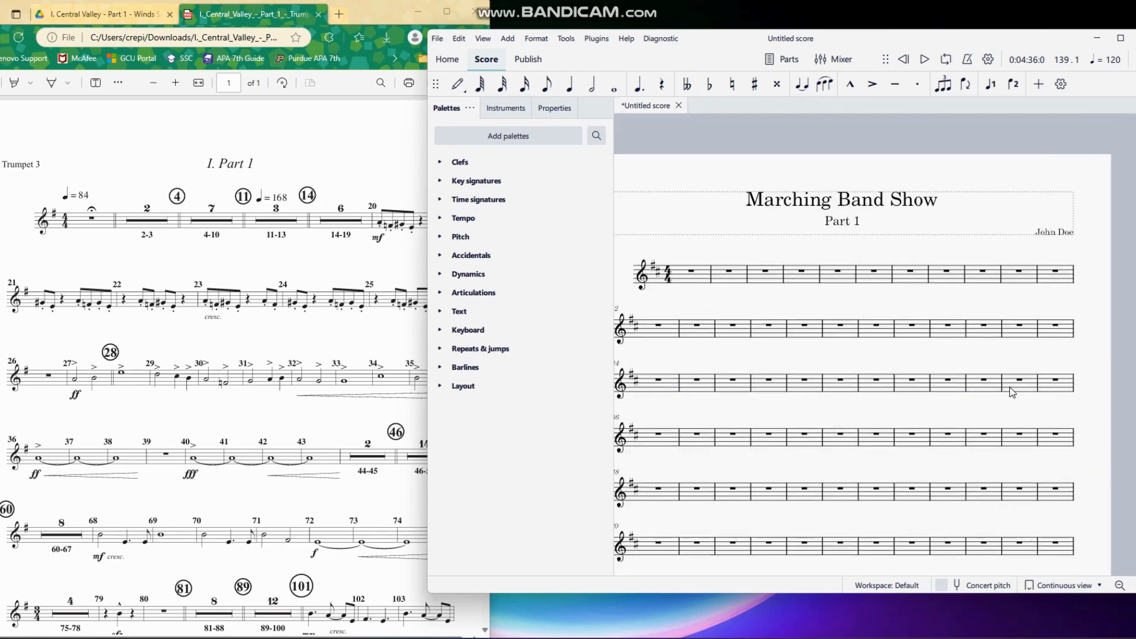
drag(1077, 363, 1094, 343)
scroll(1103, 319, down, 1)
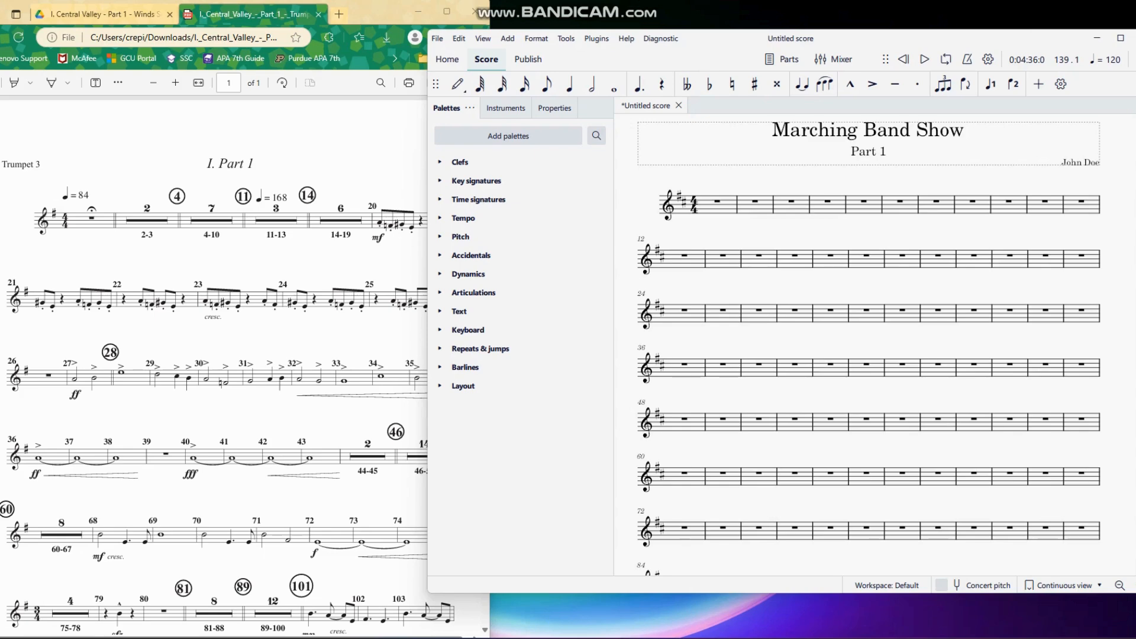
Enlarge the score window to the full screen height and bring the Trumpet 3 part PDF to the front
drag(976, 593, 988, 632)
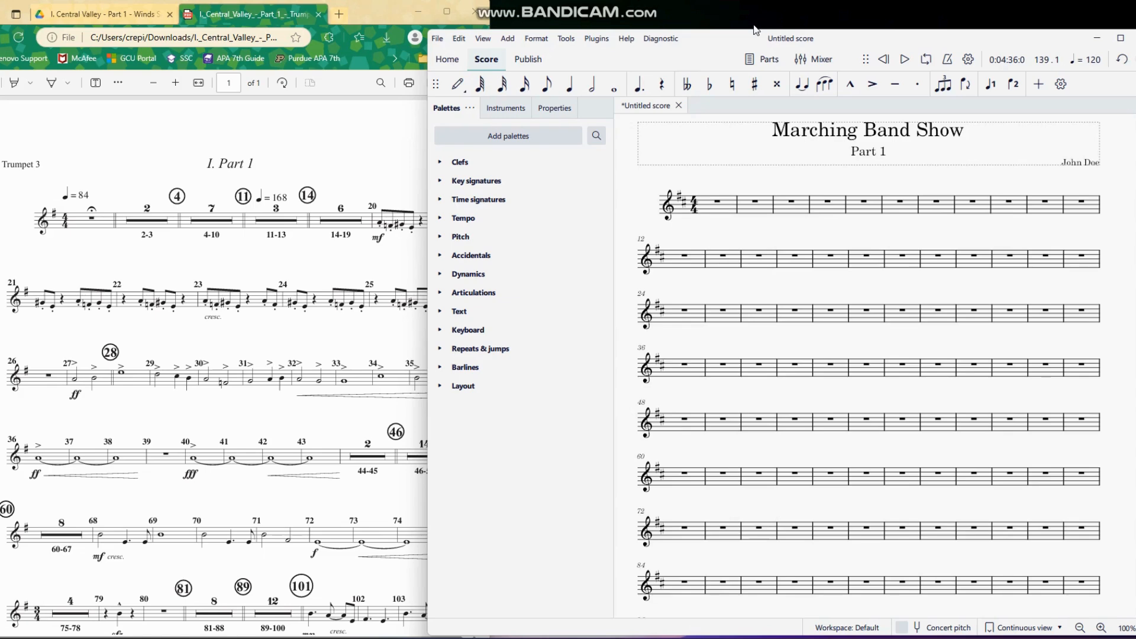
drag(753, 29, 753, 0)
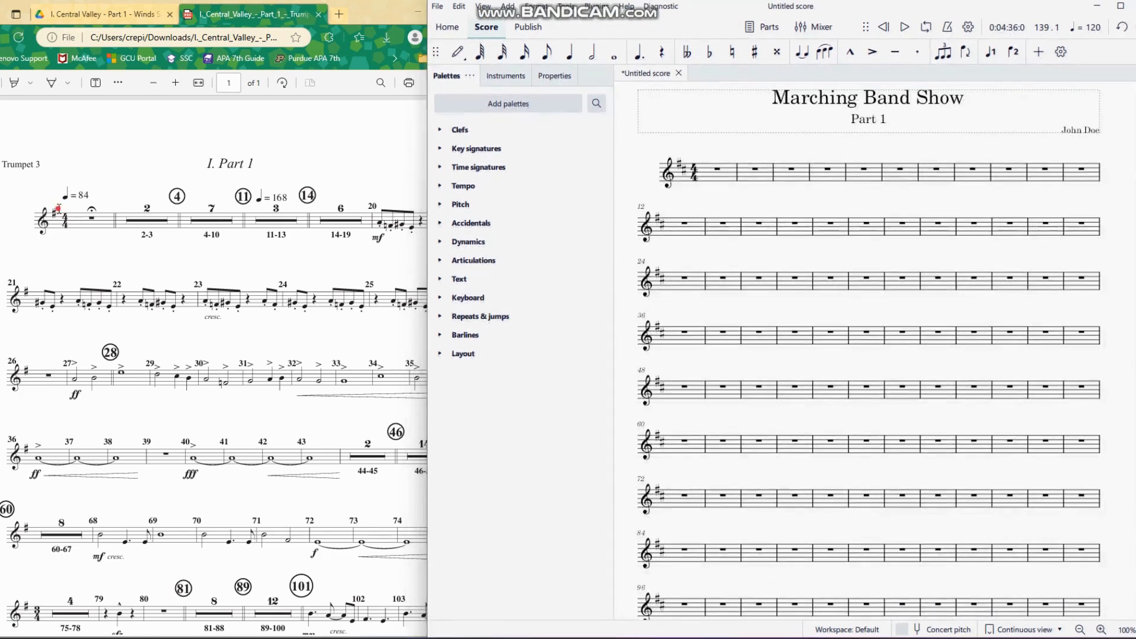
click(59, 208)
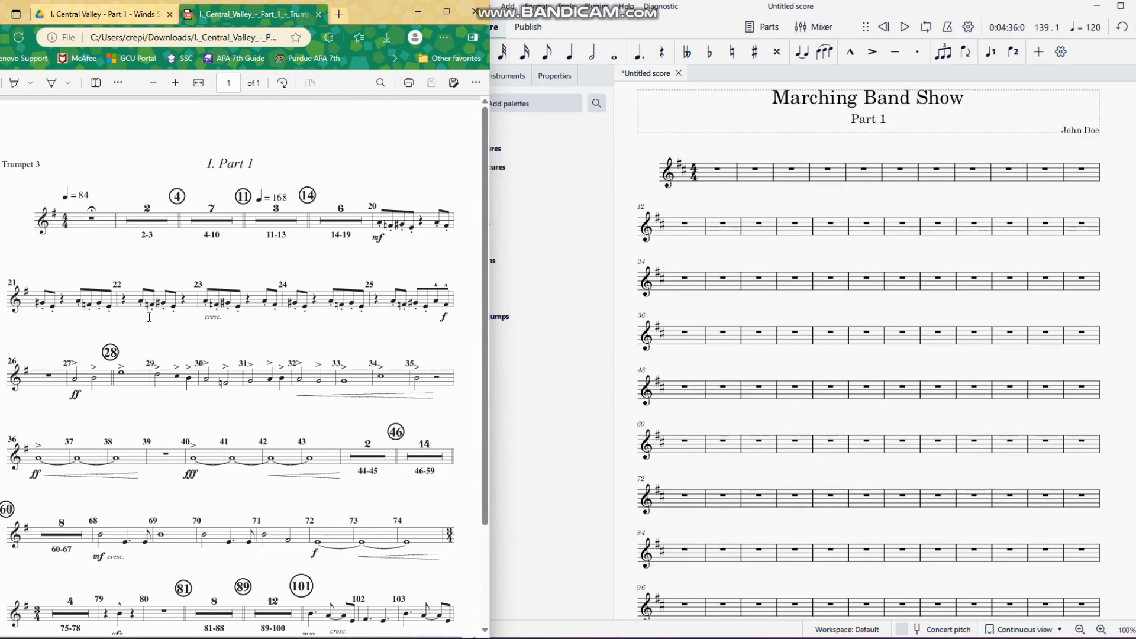
Change the time signature to 3/4 at measure 75 of the score, matching the PDF part
scroll(192, 548, down, 2)
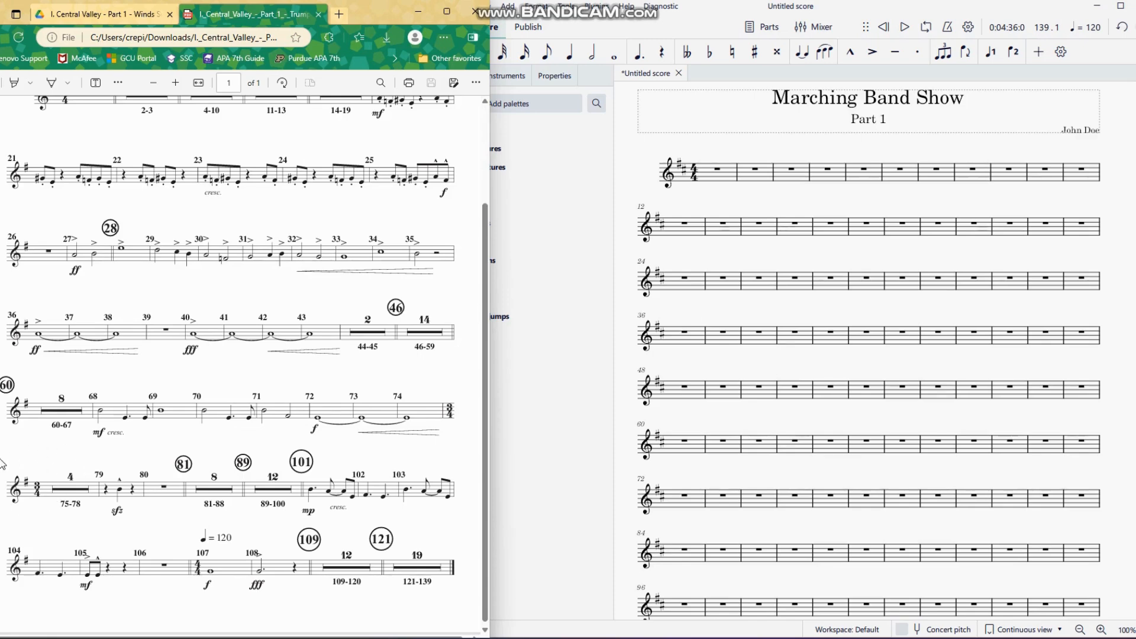
click(564, 440)
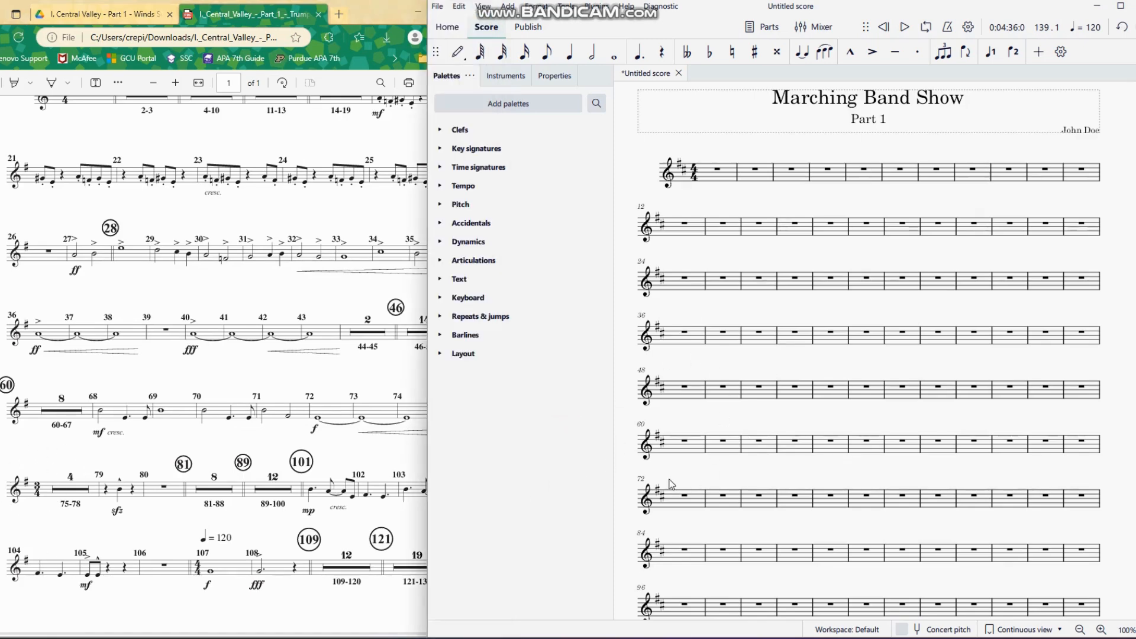
click(792, 495)
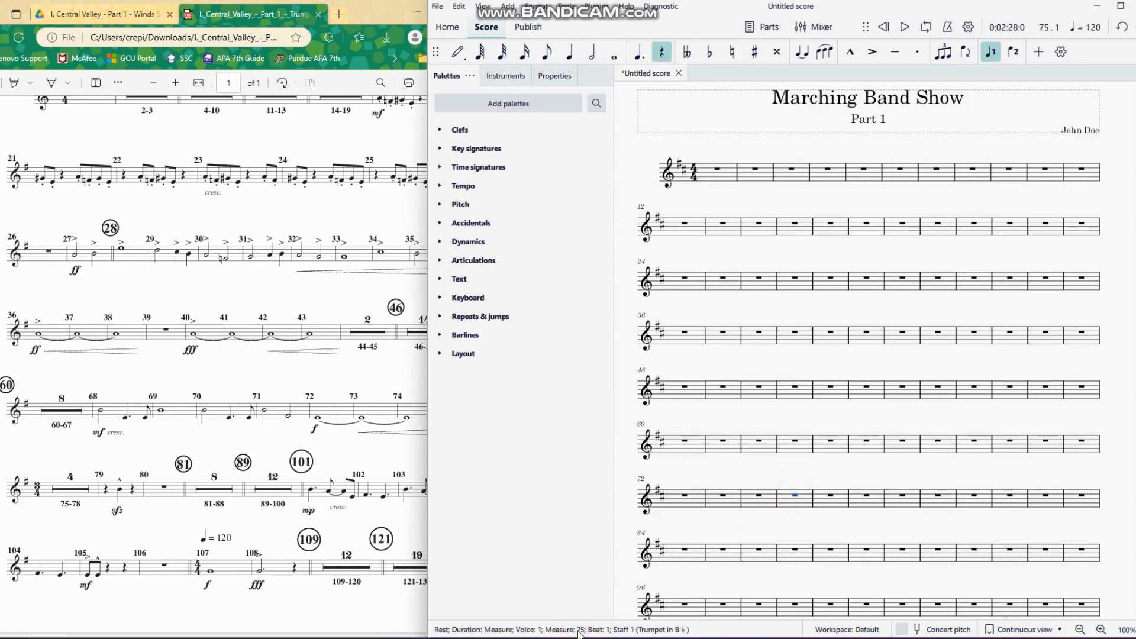
click(796, 500)
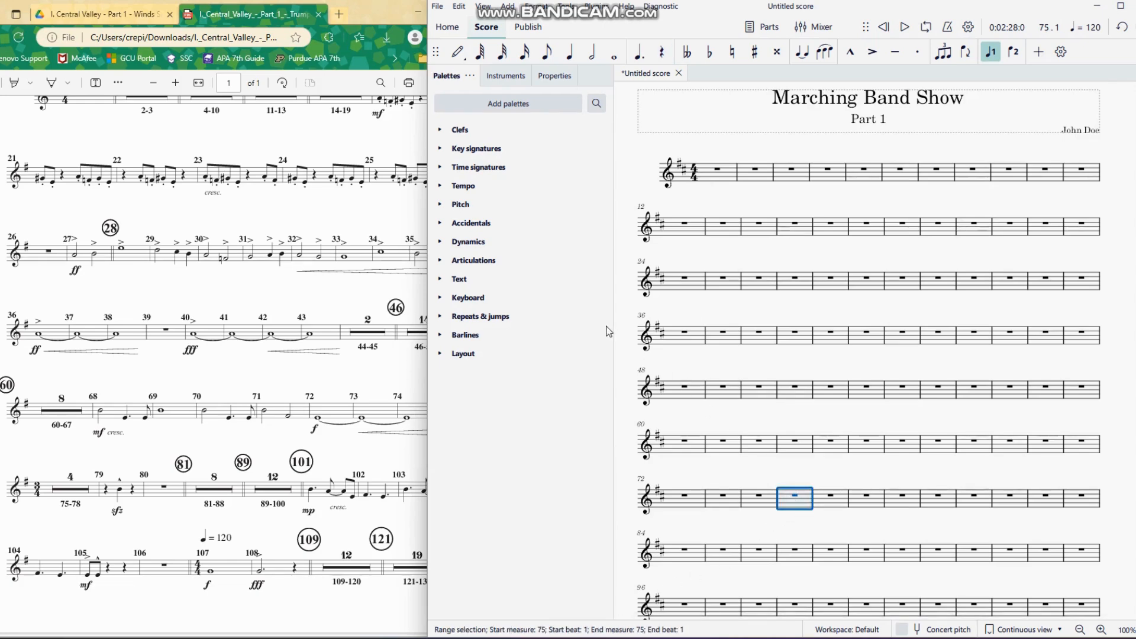
click(442, 170)
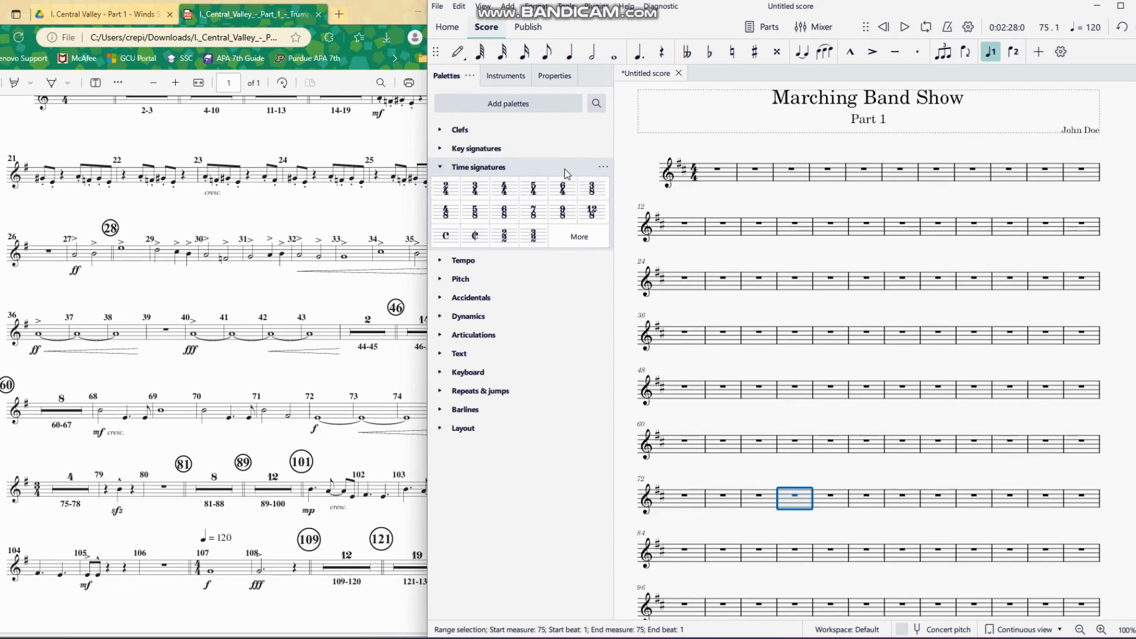
click(476, 191)
drag(477, 195, 785, 501)
key(Escape)
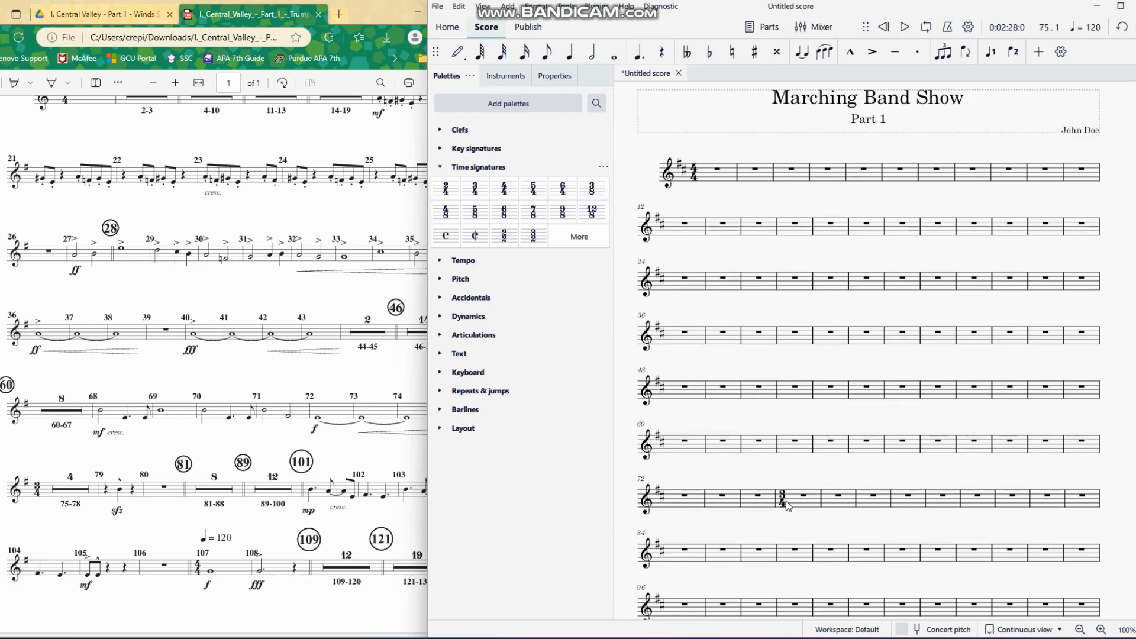
key(ctrl+z)
key(ctrl+y)
right_click(786, 501)
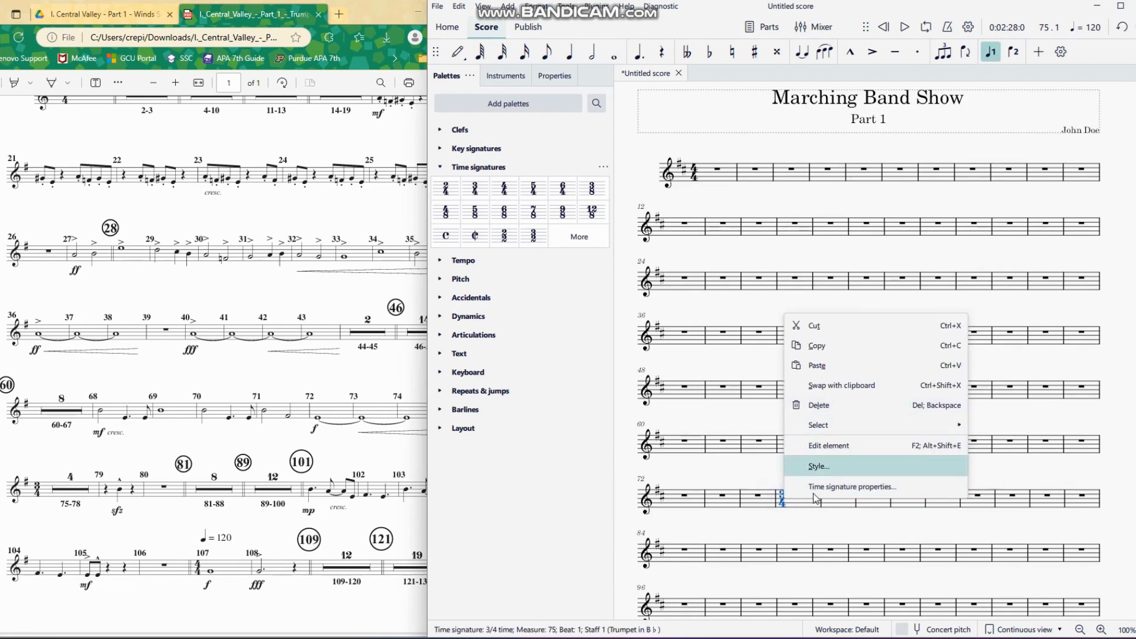
click(811, 520)
Change the time signature back to 4/4 at measure 107, matching the PDF part
click(238, 420)
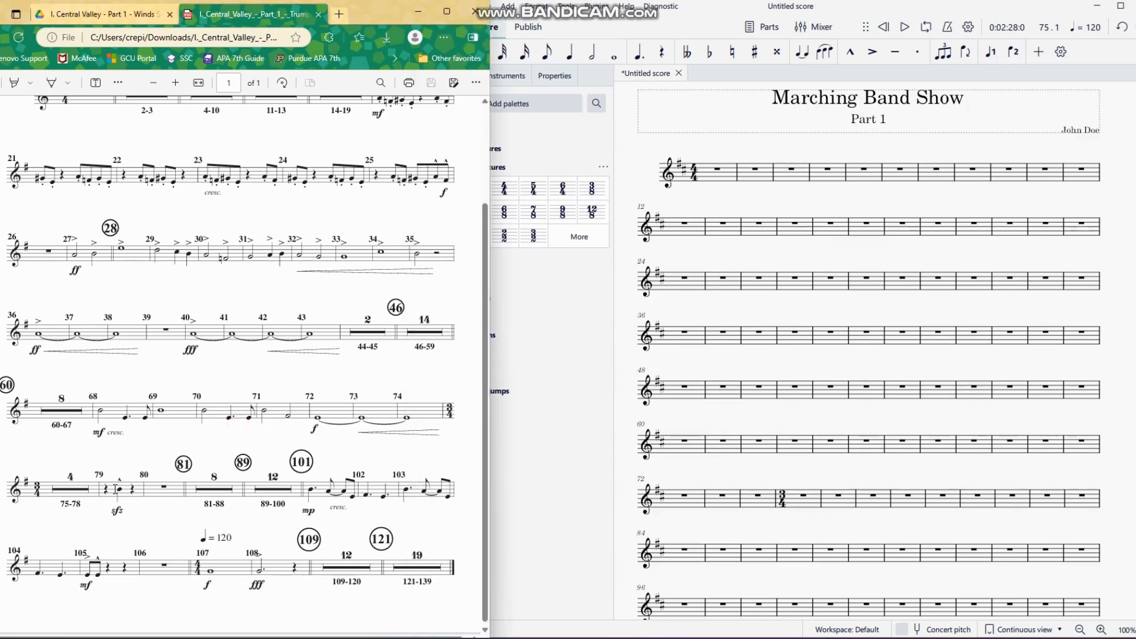
click(199, 570)
scroll(755, 468, down, 3)
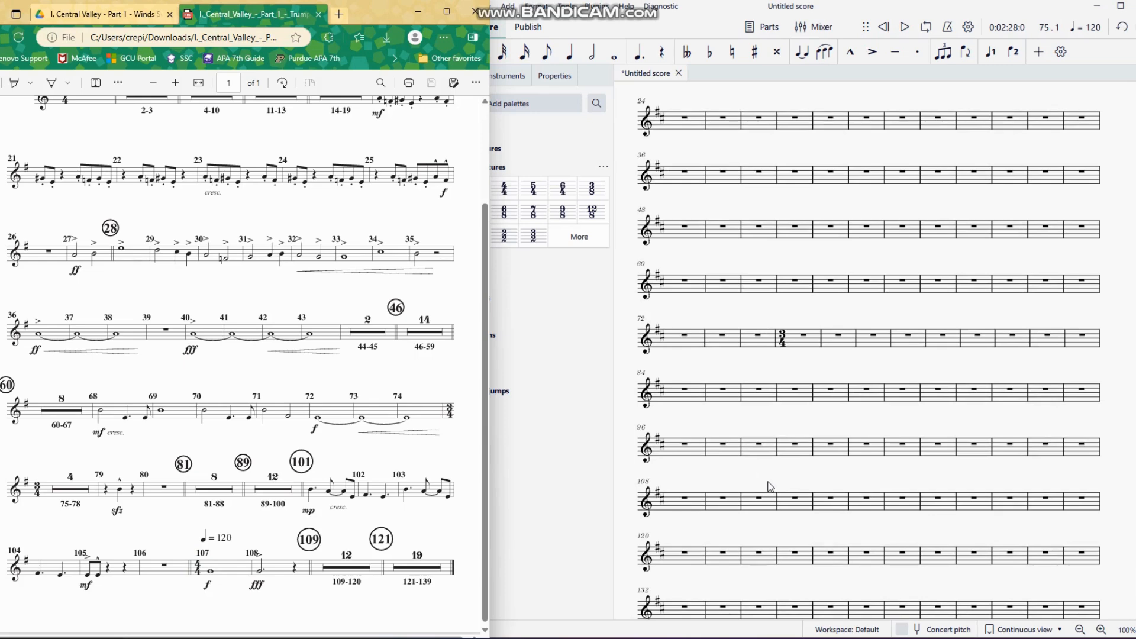
click(1098, 456)
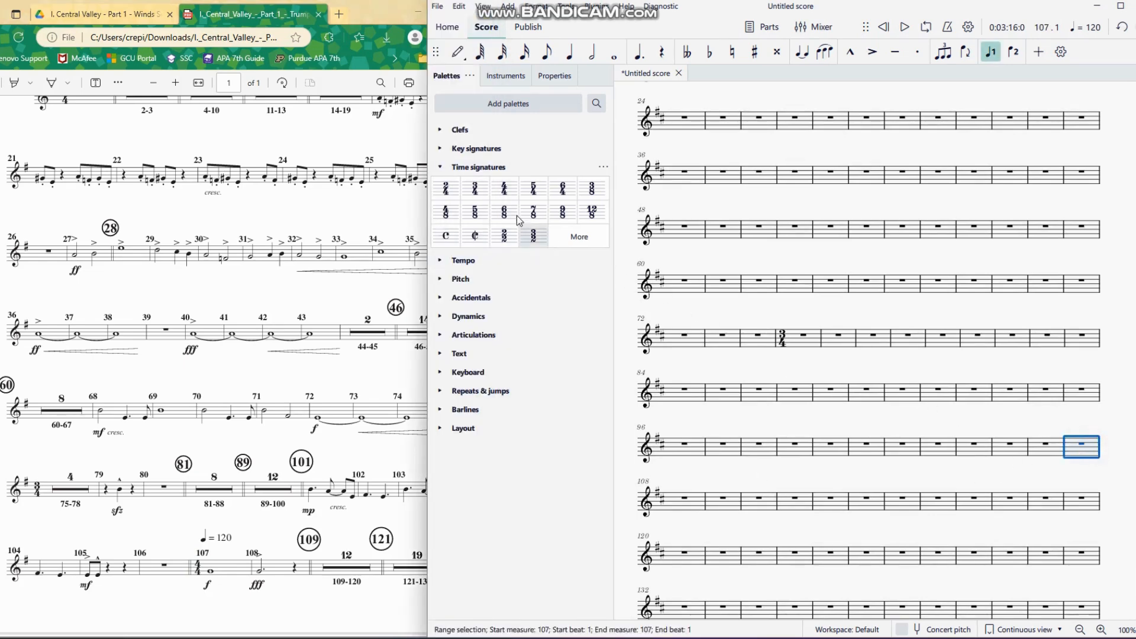
mouse_move(504, 188)
mouse_down()
mouse_move(606, 294)
mouse_move(1073, 448)
mouse_up()
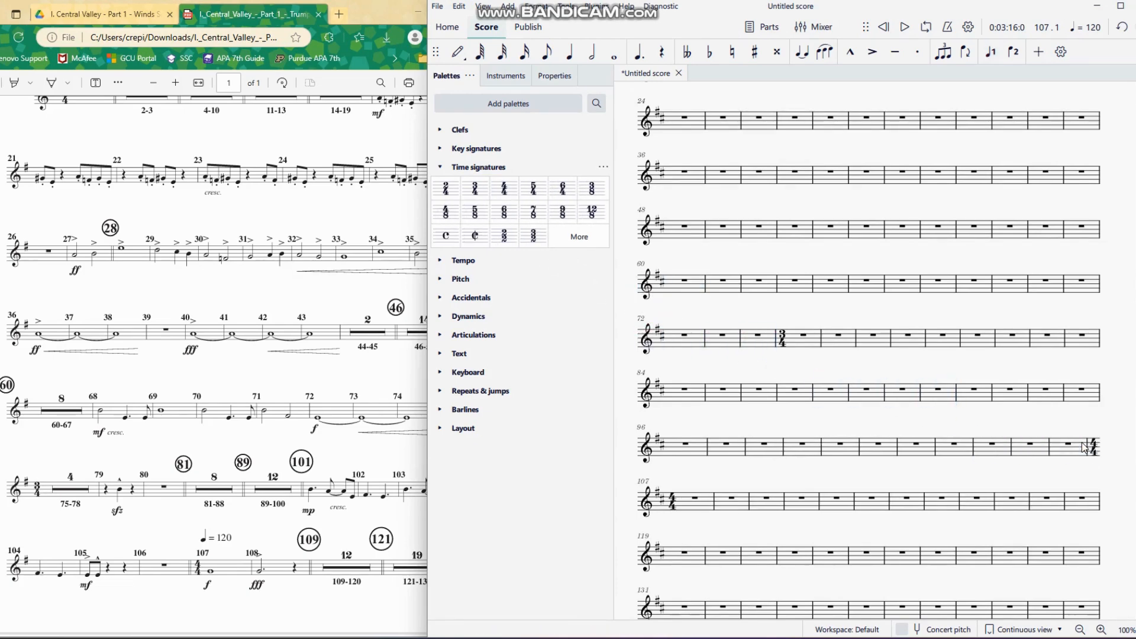
click(201, 536)
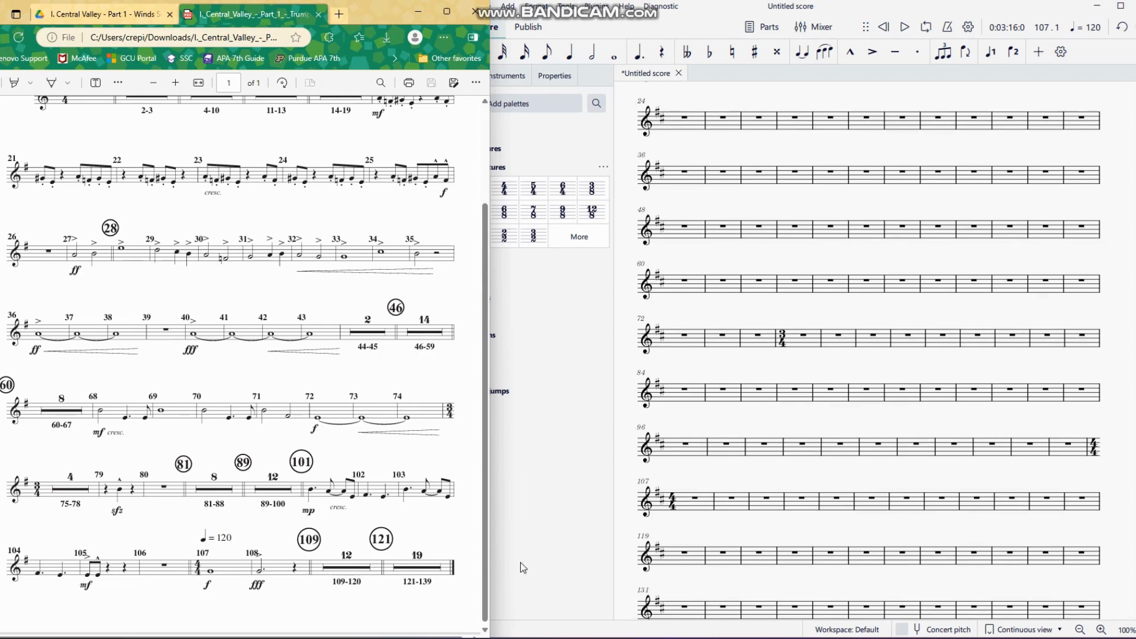
click(629, 502)
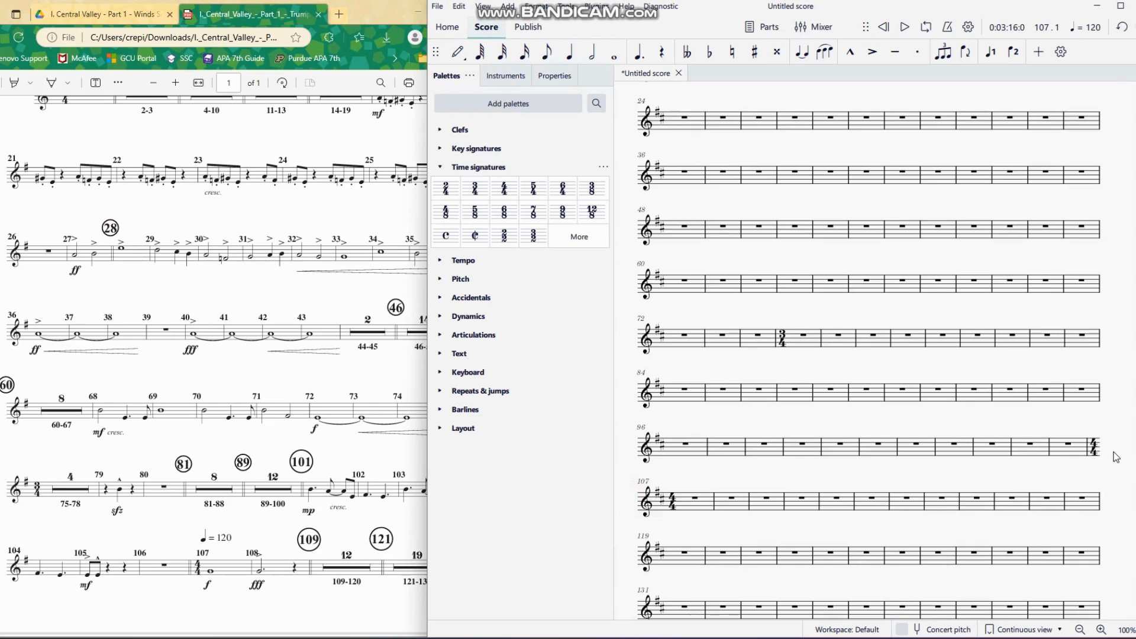
Locate measure 139 near the end of the score and delete the single measure that follows it
scroll(1116, 457, down, 3)
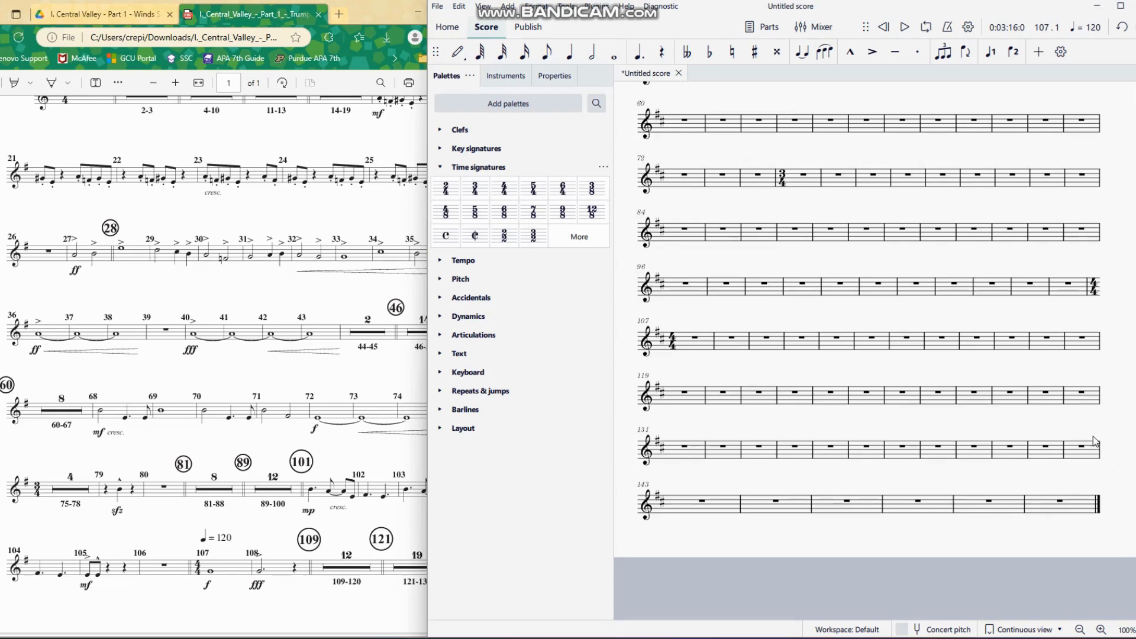
click(1067, 508)
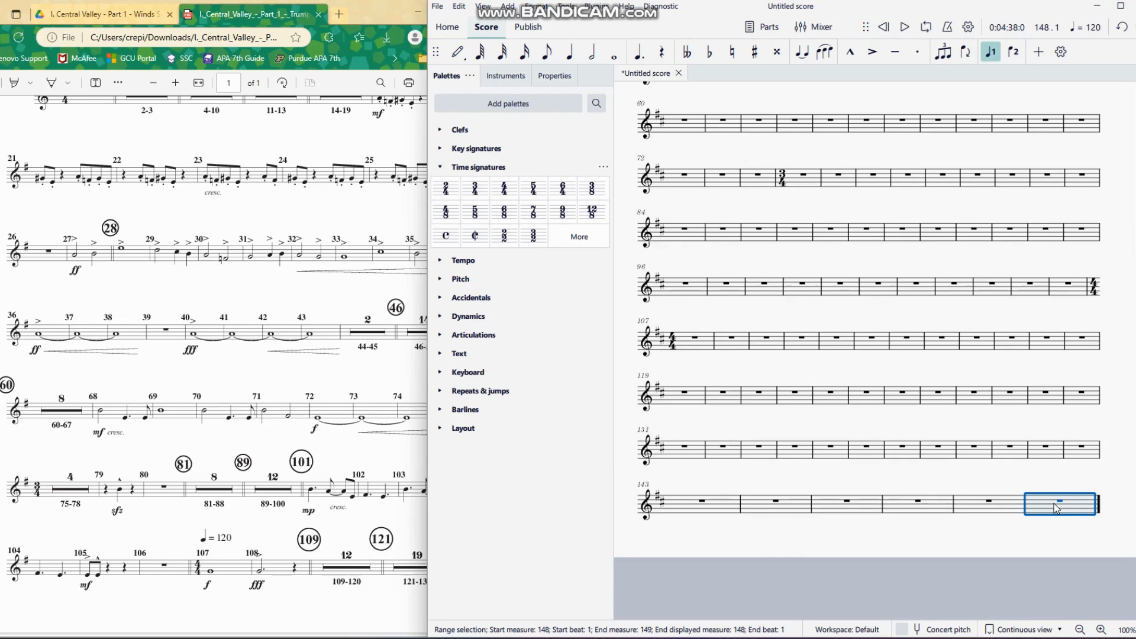
click(975, 448)
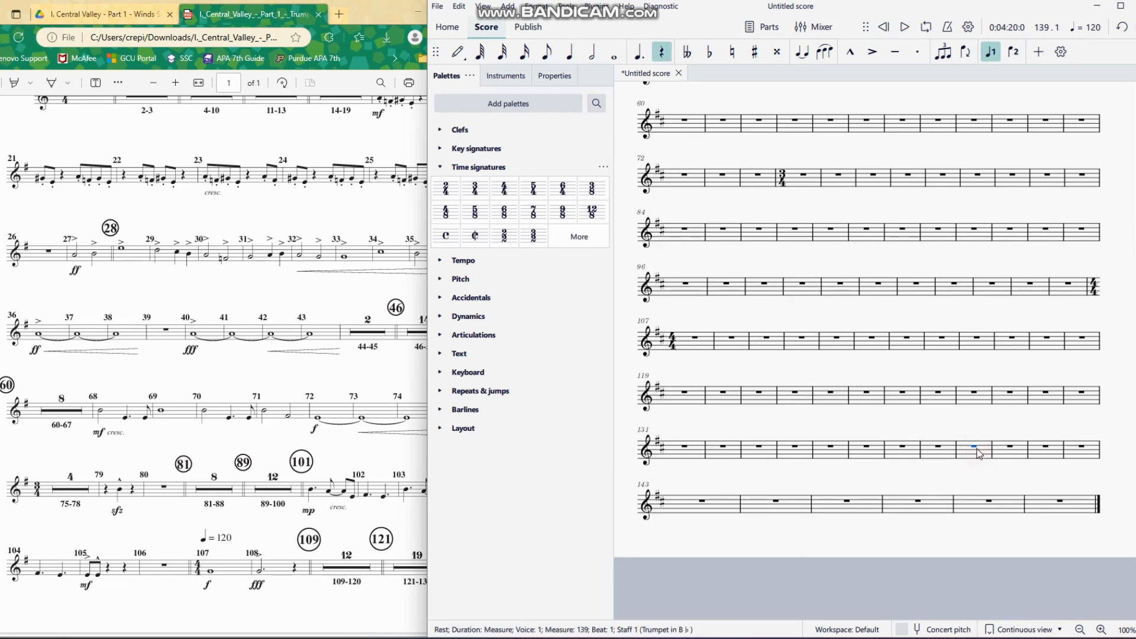
click(1003, 461)
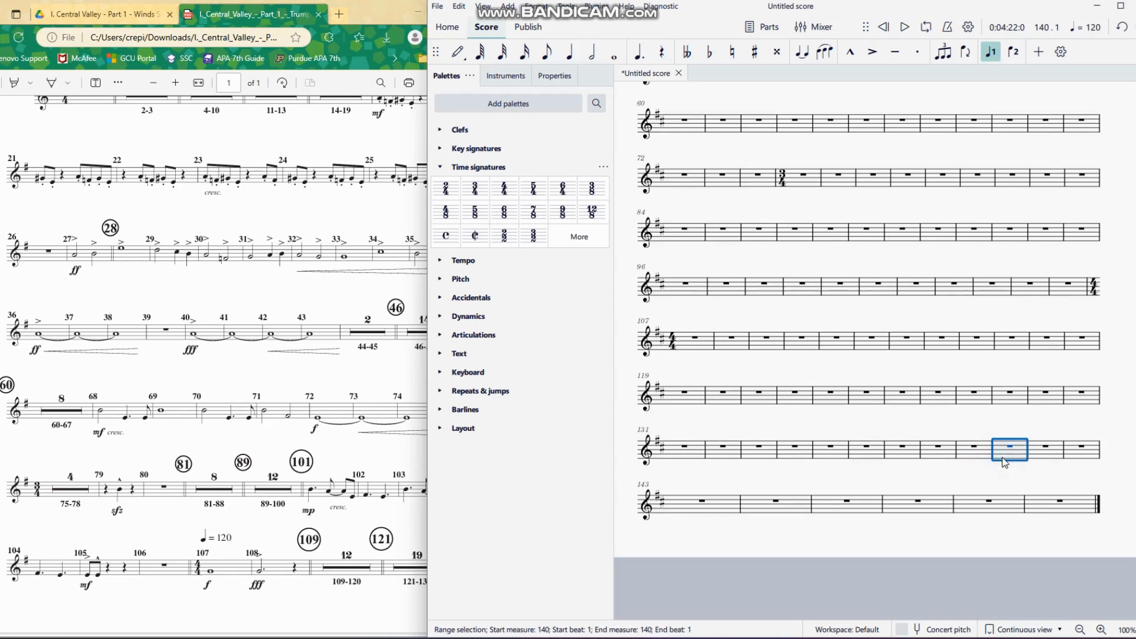
right_click(1007, 460)
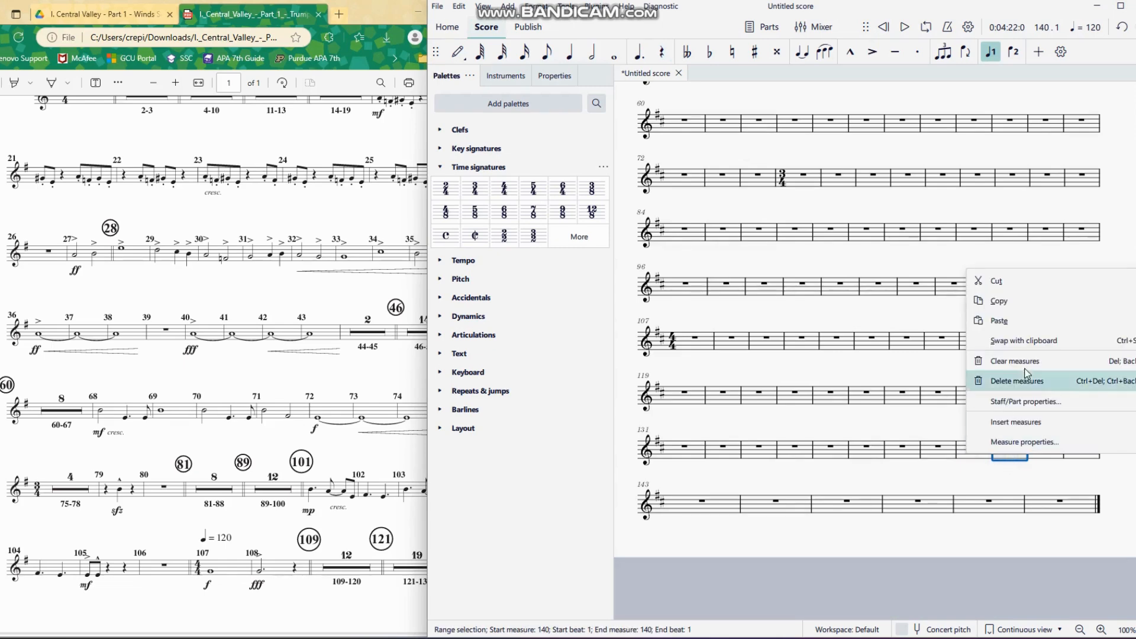
mouse_move(1027, 422)
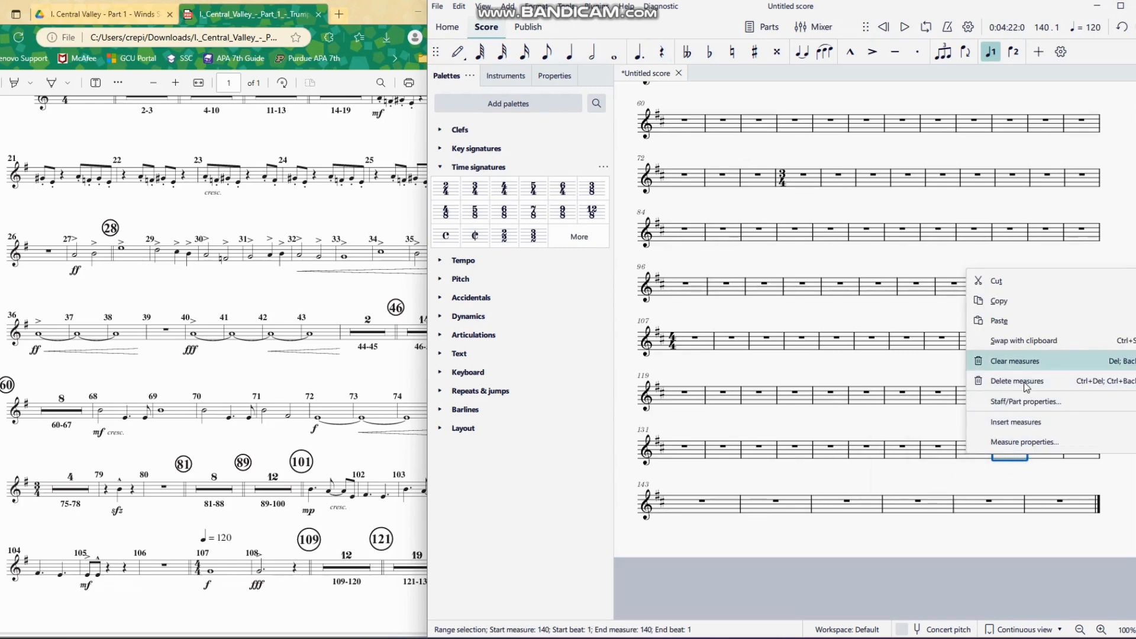
click(1017, 381)
Delete all remaining measures from 140 to the end, making measure 139 the last one
click(1017, 456)
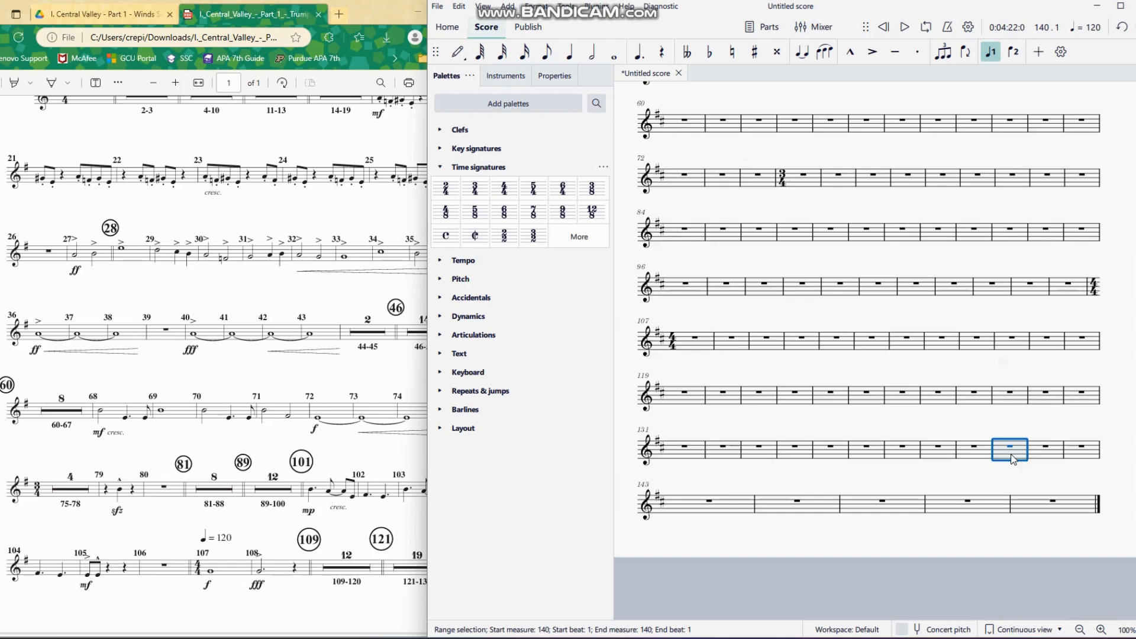
shift+click(1050, 505)
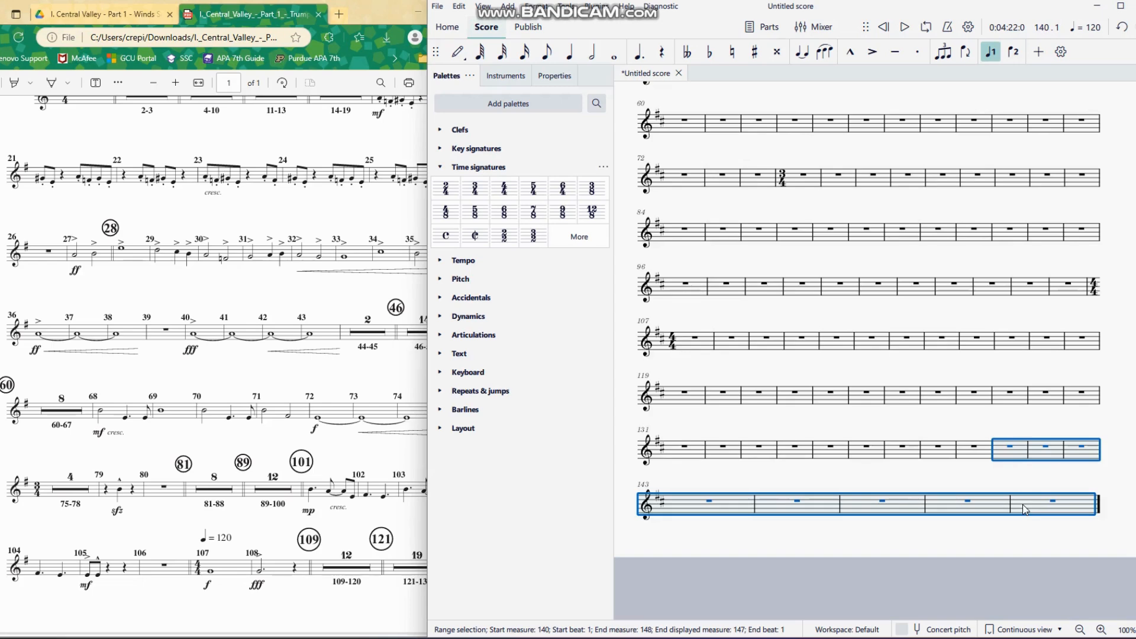
right_click(1023, 504)
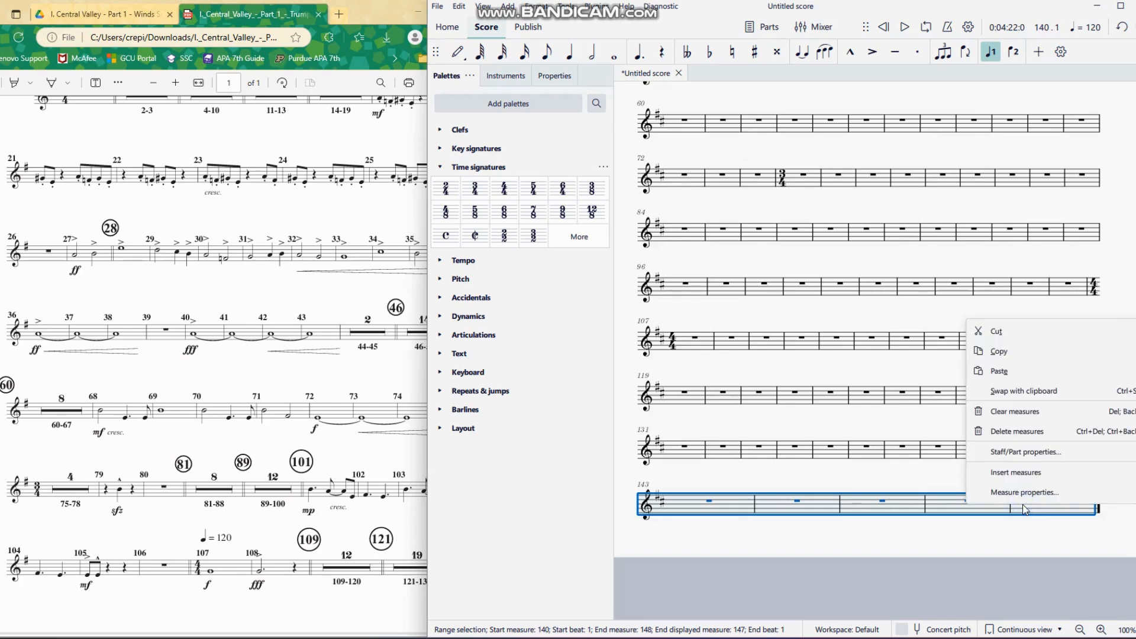
click(1027, 432)
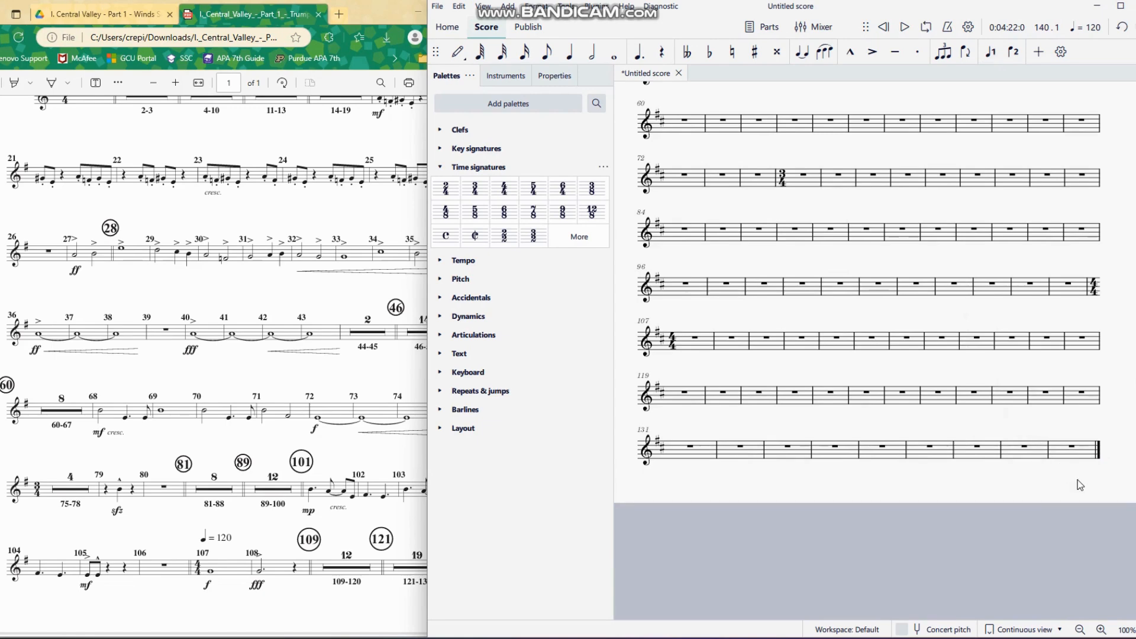
click(1078, 460)
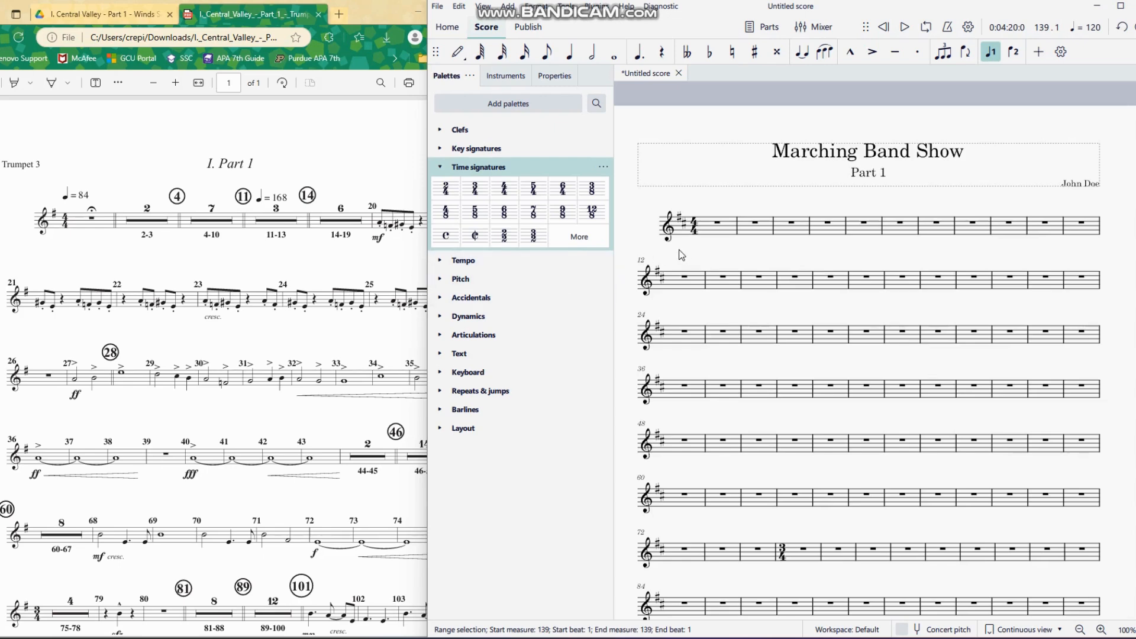
Try the G major key signature at the first measure and replace it with the one-flat key signature
click(480, 148)
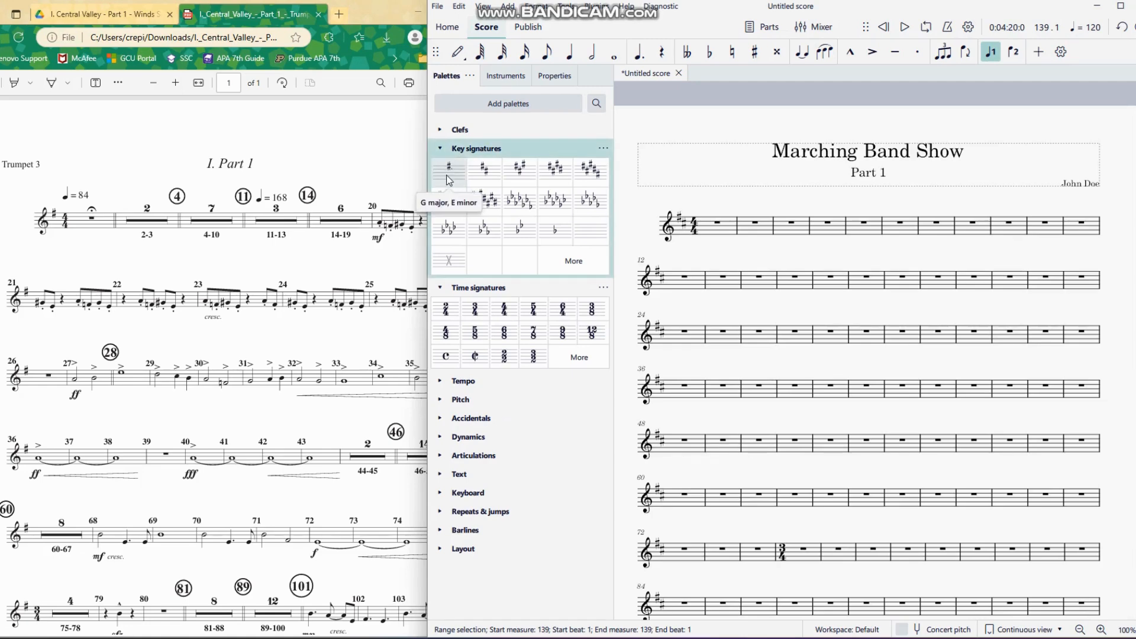
drag(450, 171, 677, 231)
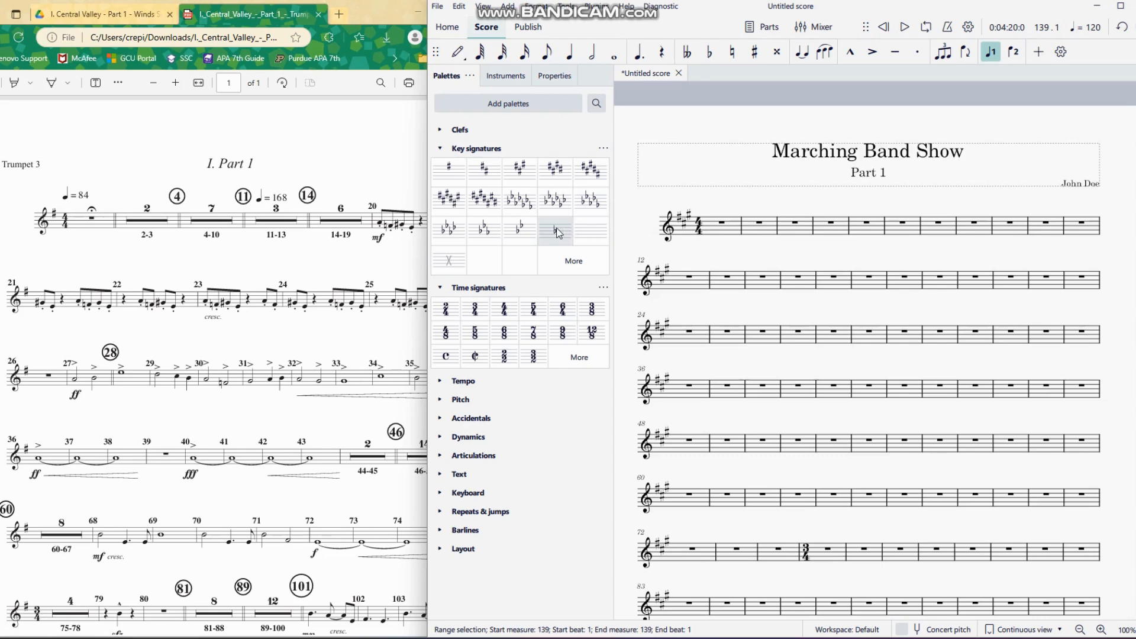
drag(558, 233, 679, 229)
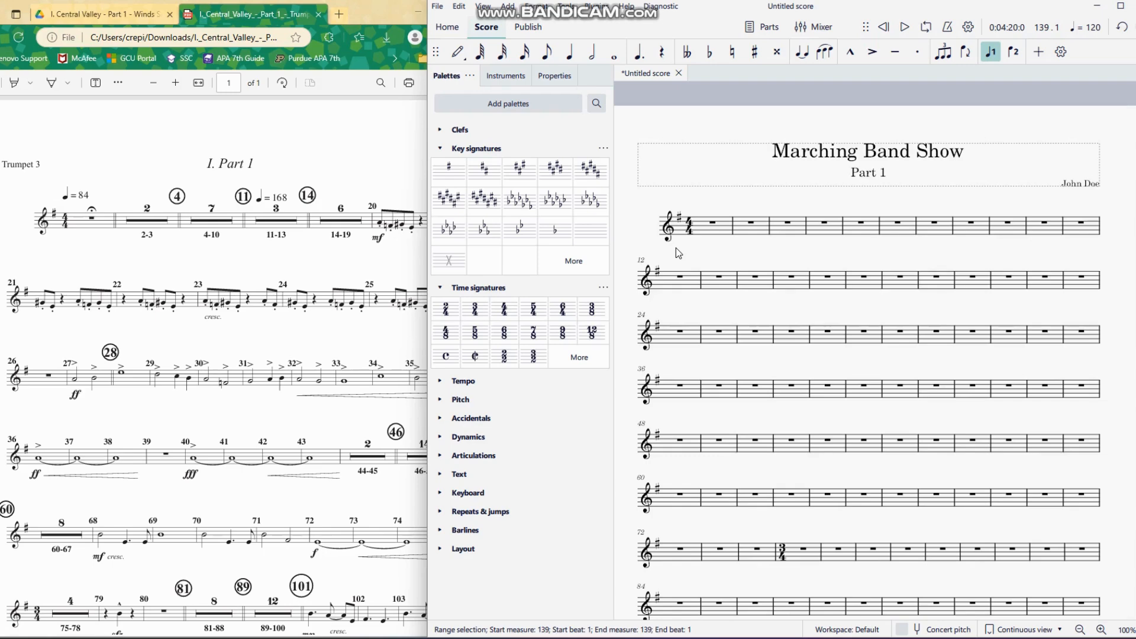
Review the Trumpet 3 part in the PDF and collapse the key signature and time signature palettes
click(307, 352)
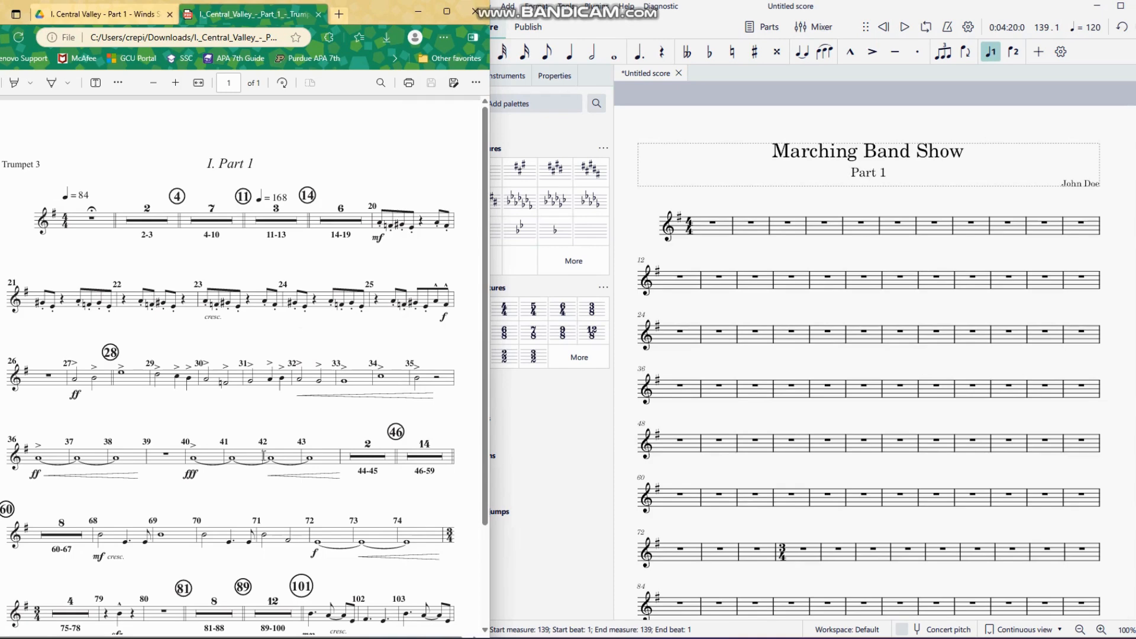
scroll(228, 468, down, 3)
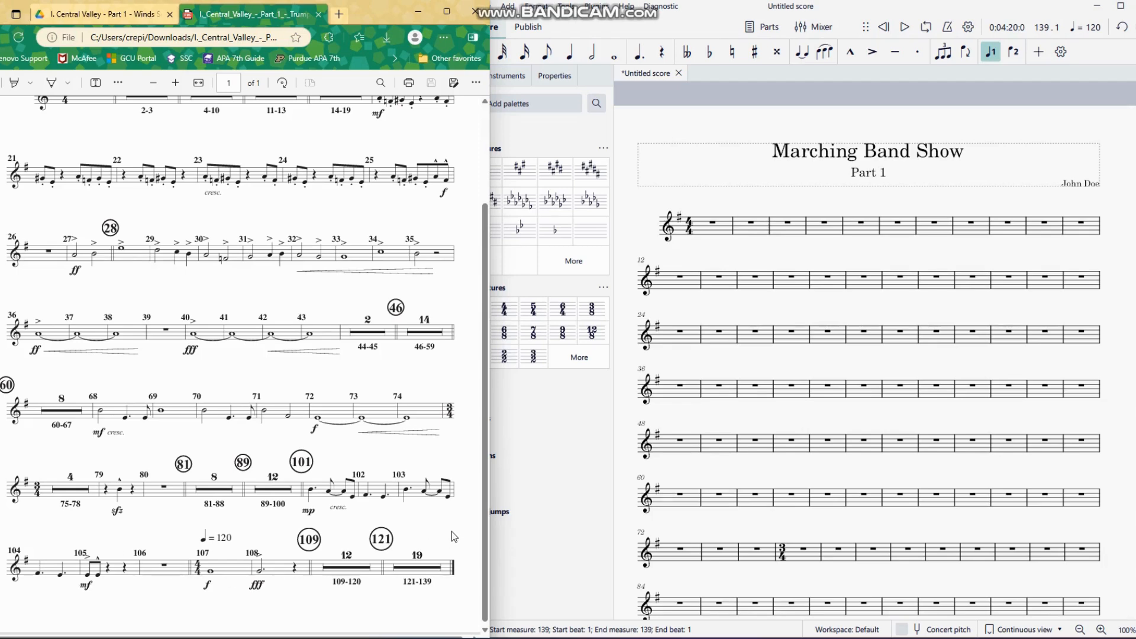
scroll(464, 524, up, 2)
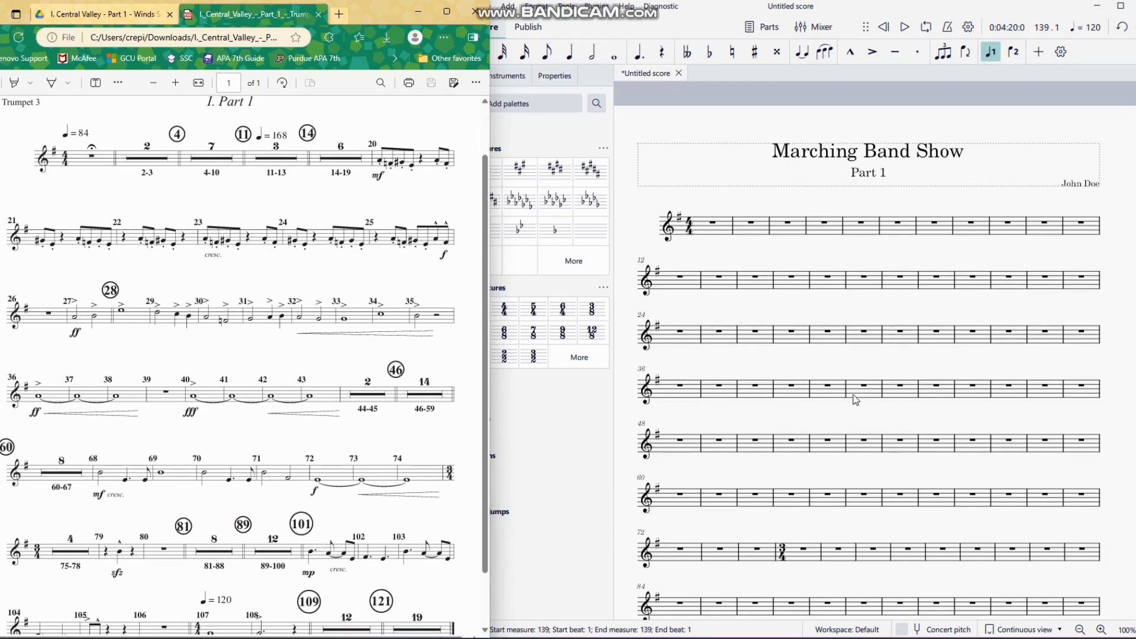
click(871, 361)
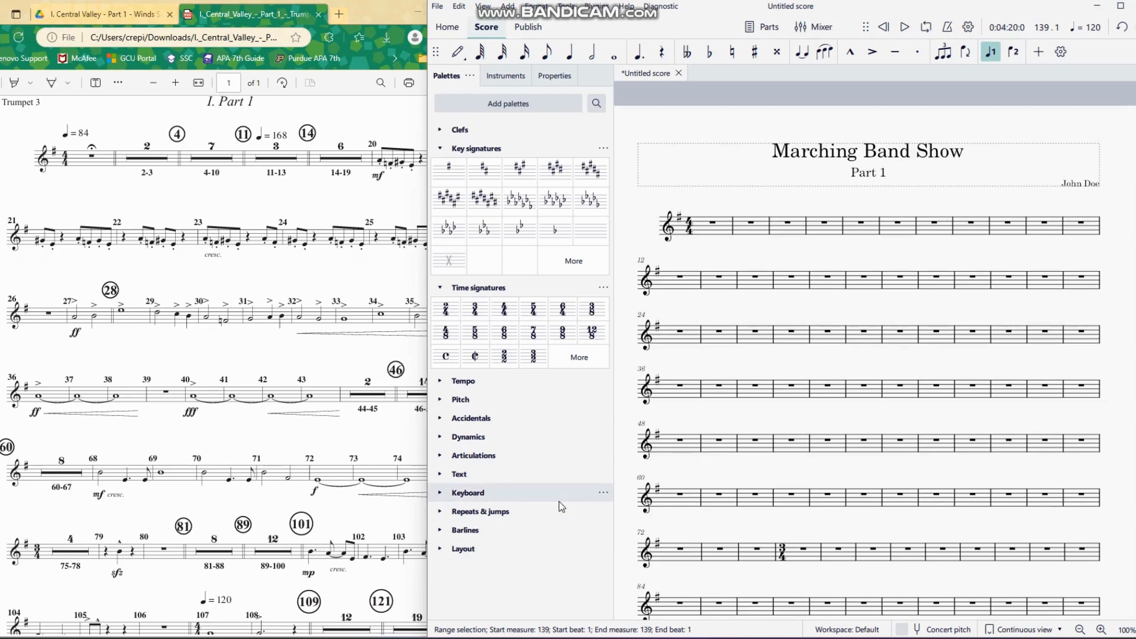
click(505, 289)
click(502, 147)
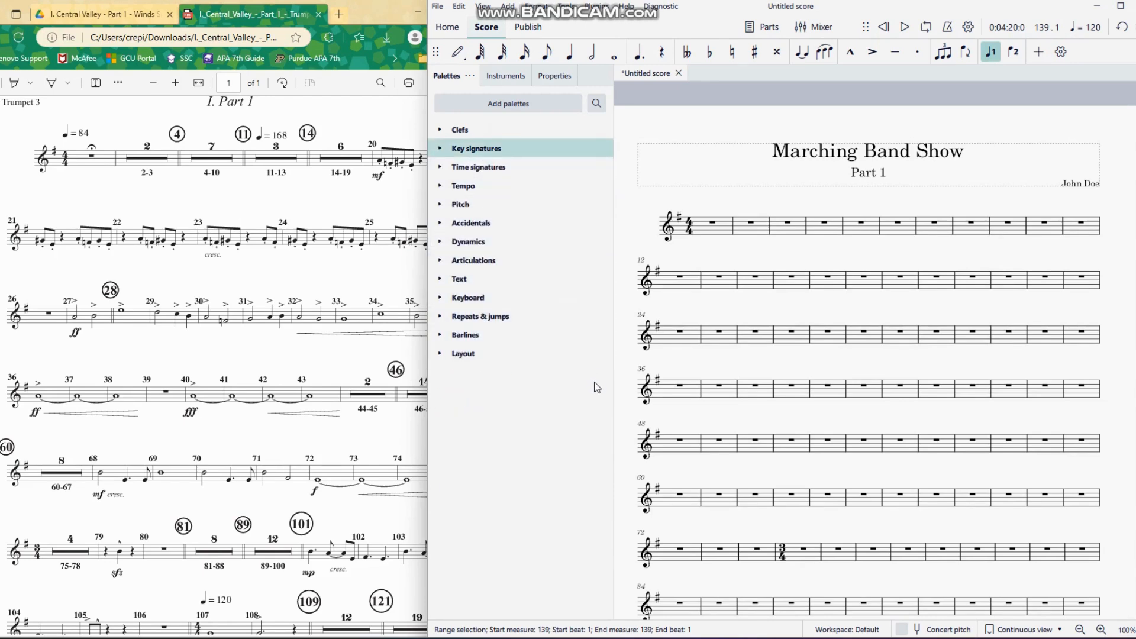
Expand the barline and repeat palettes and place a right repeat barline at the end of measure 4
click(486, 335)
click(487, 317)
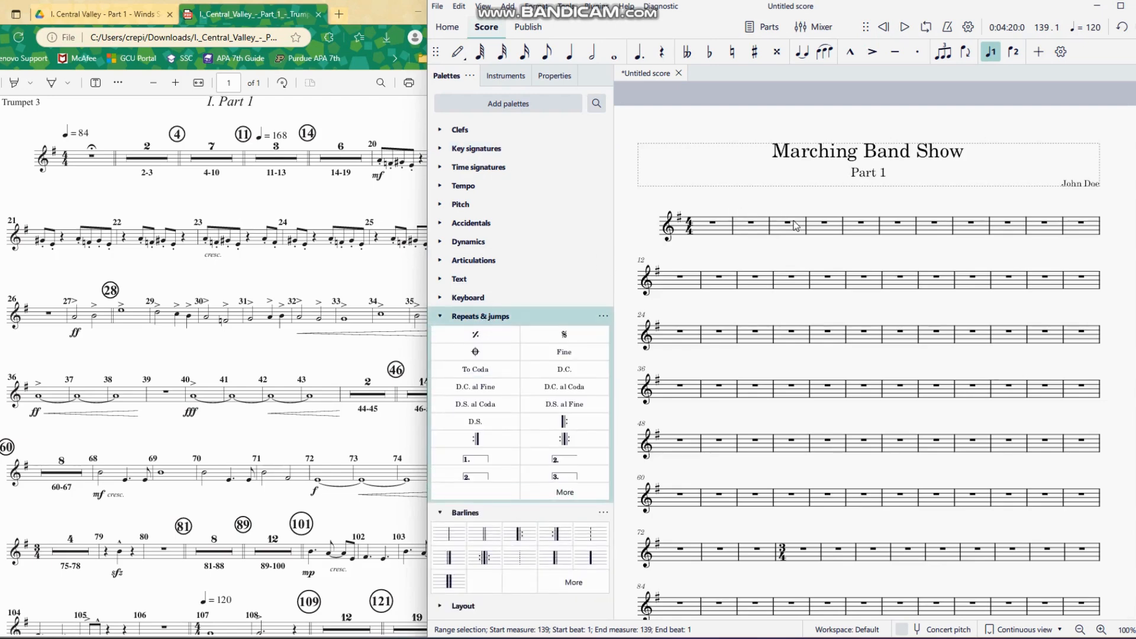
click(825, 227)
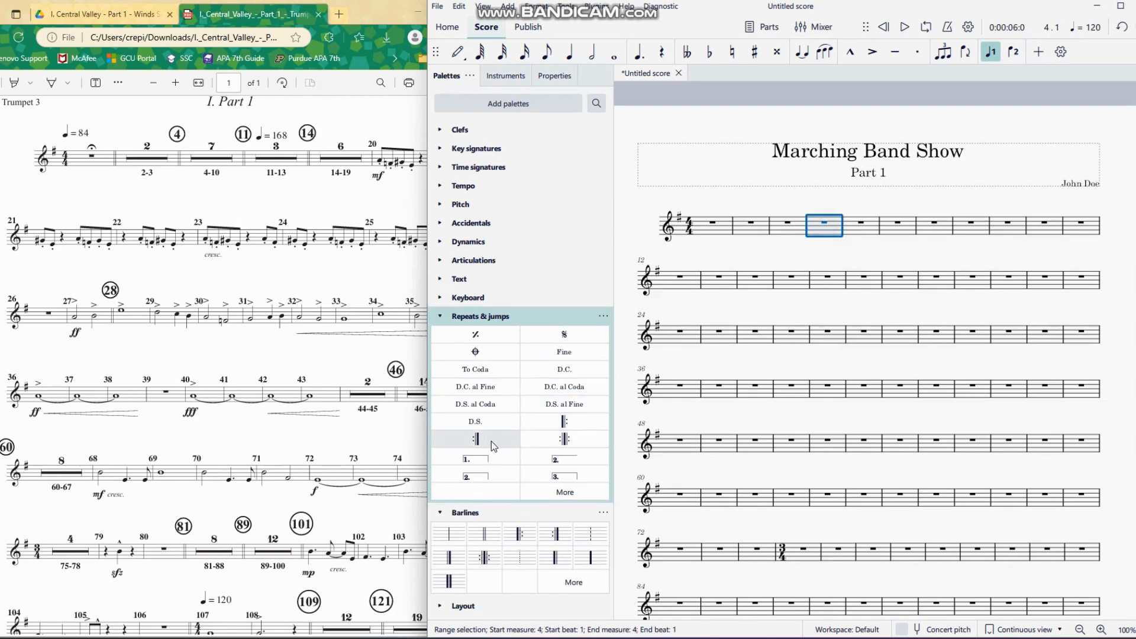
drag(478, 443, 833, 231)
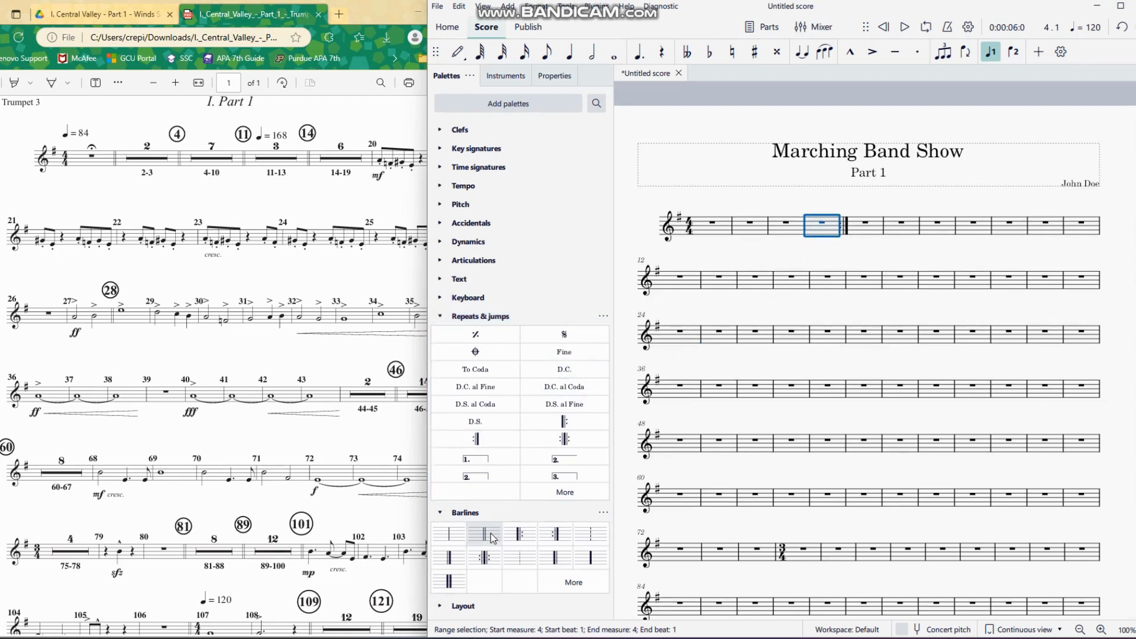
Try to place a double barline at the end of measure 4
drag(491, 534, 893, 247)
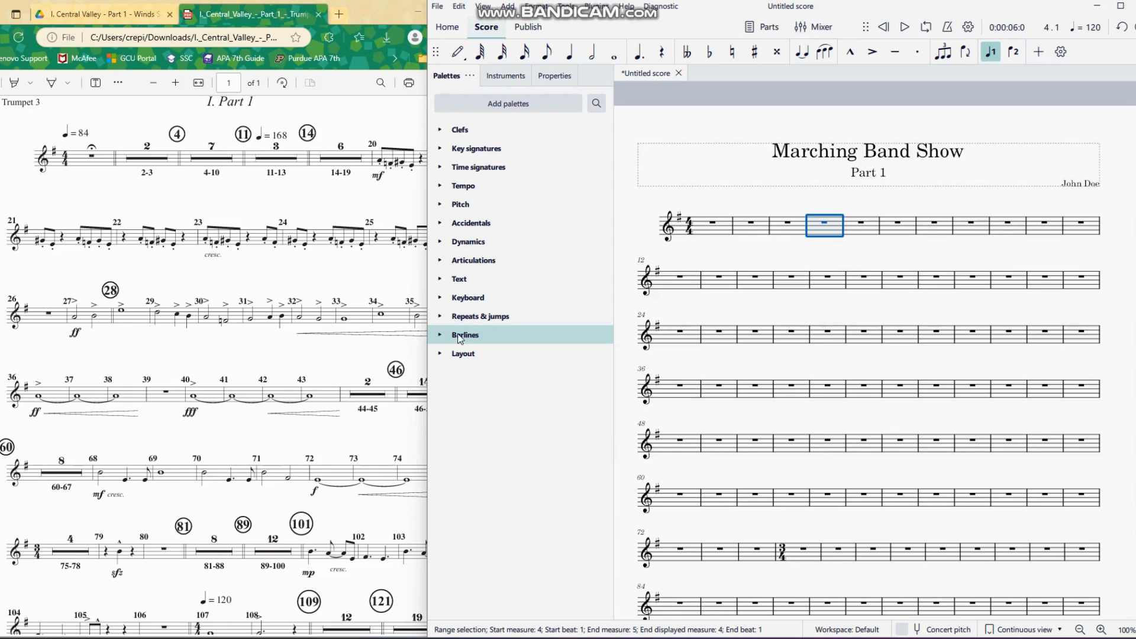
Widen the PDF window and shift the page so the ends of the Trumpet 3 staves are visible
scroll(254, 224, right, 1)
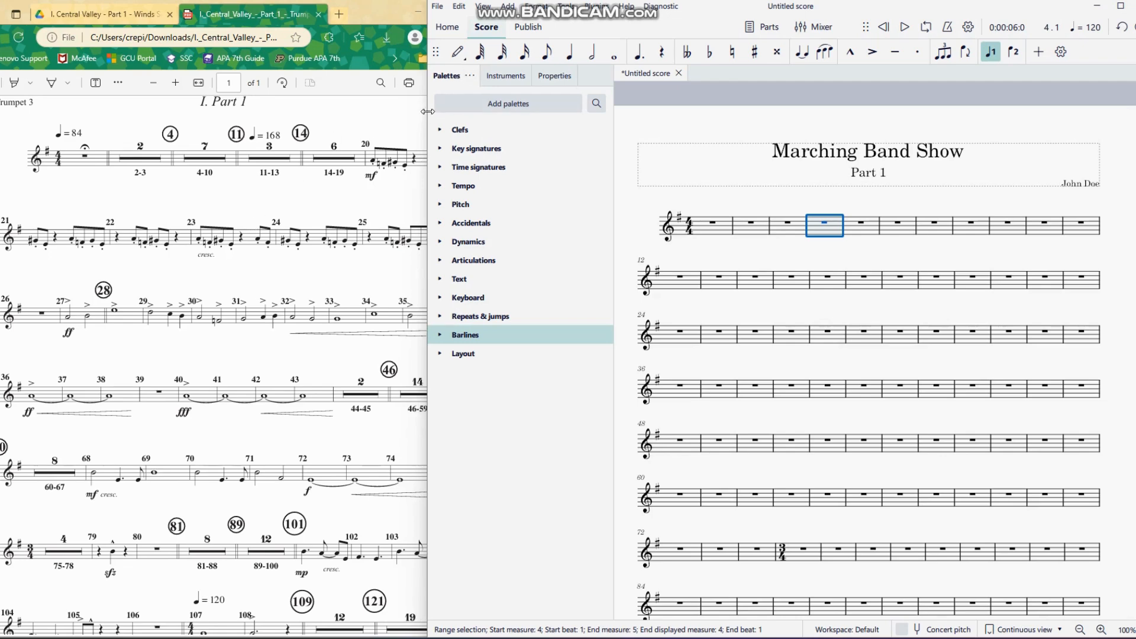
drag(428, 112, 453, 115)
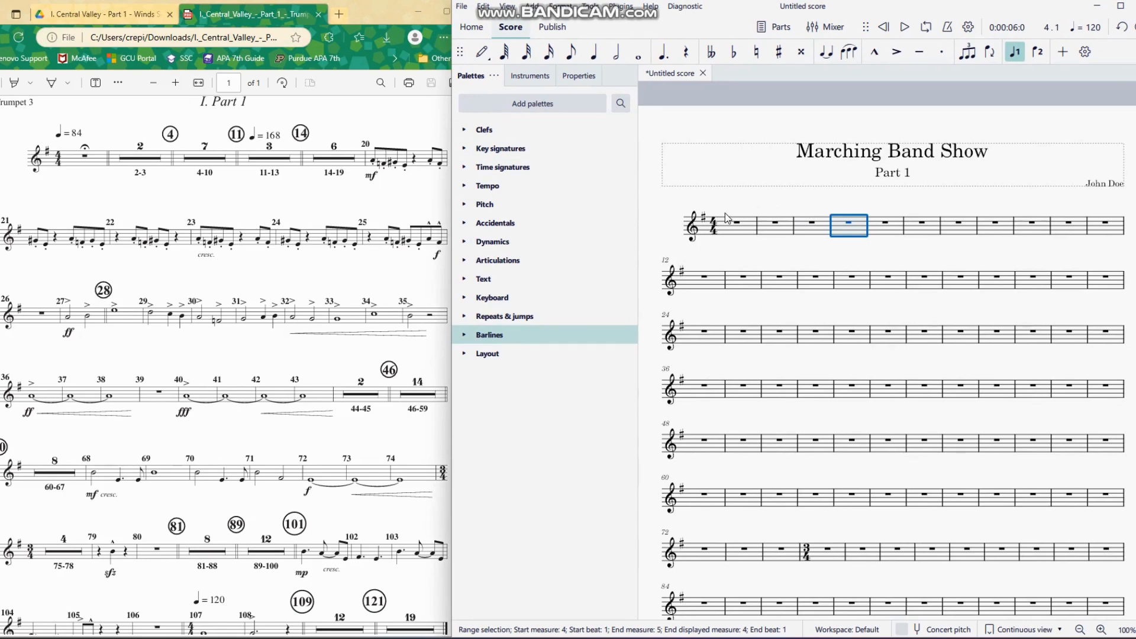
Add a rehearsal mark above measure 4 and change its text to 4
click(483, 278)
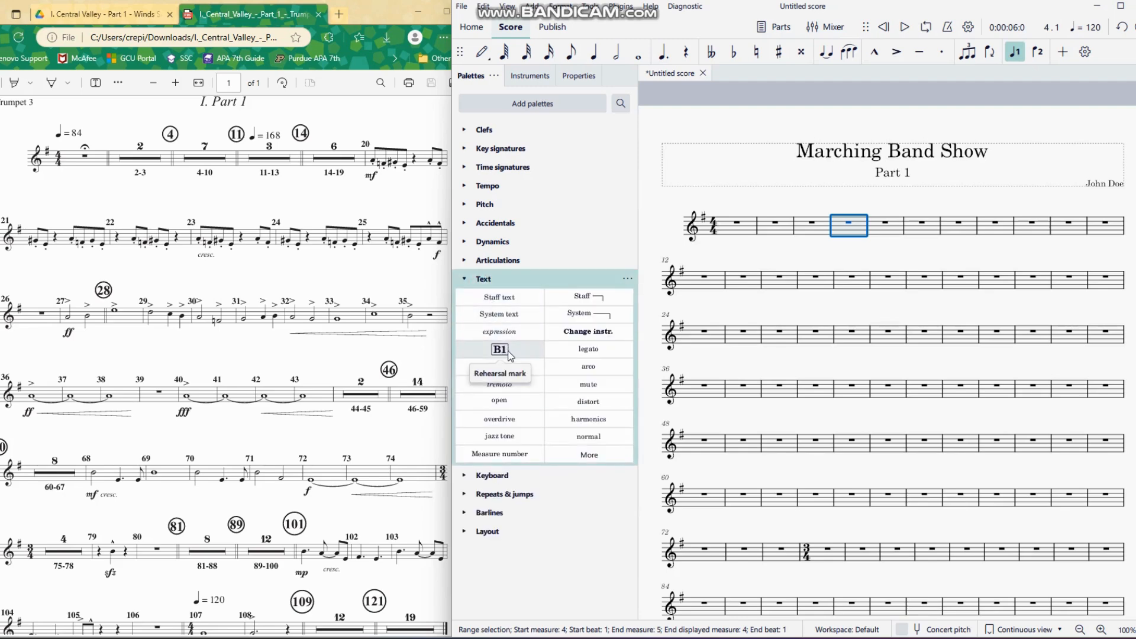
drag(509, 355, 845, 227)
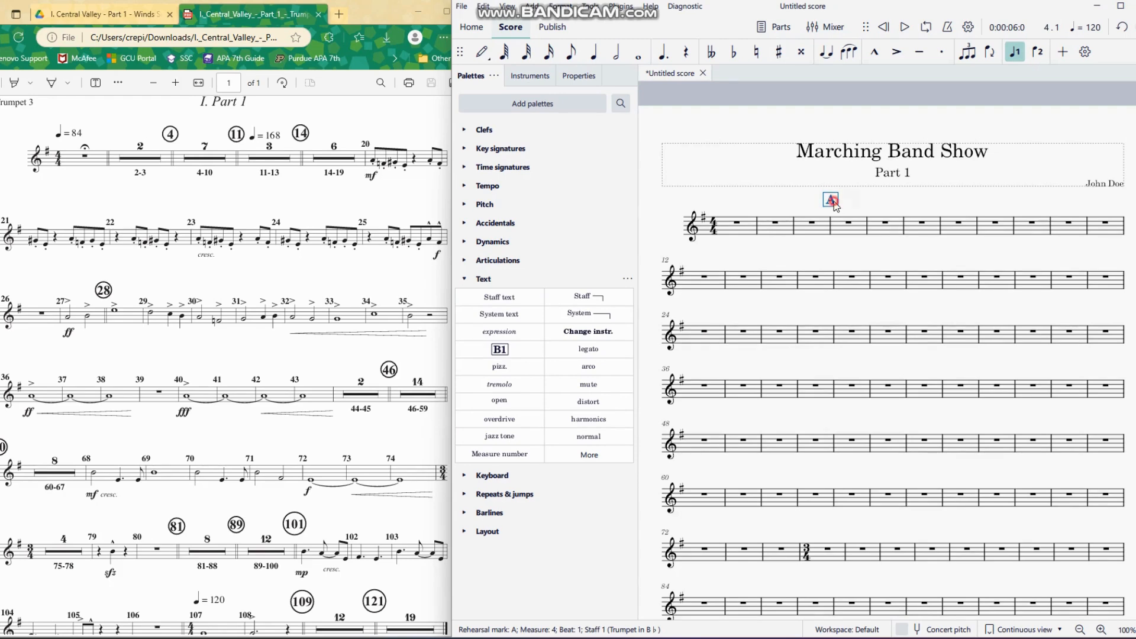
double_click(833, 201)
key(BackSpace)
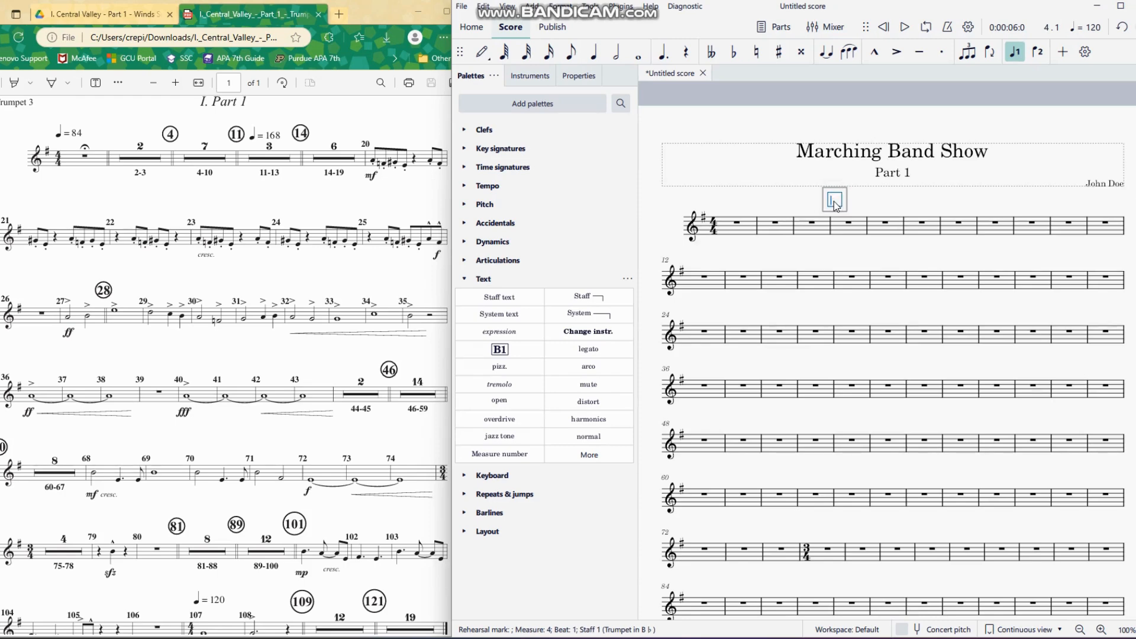
text(4)
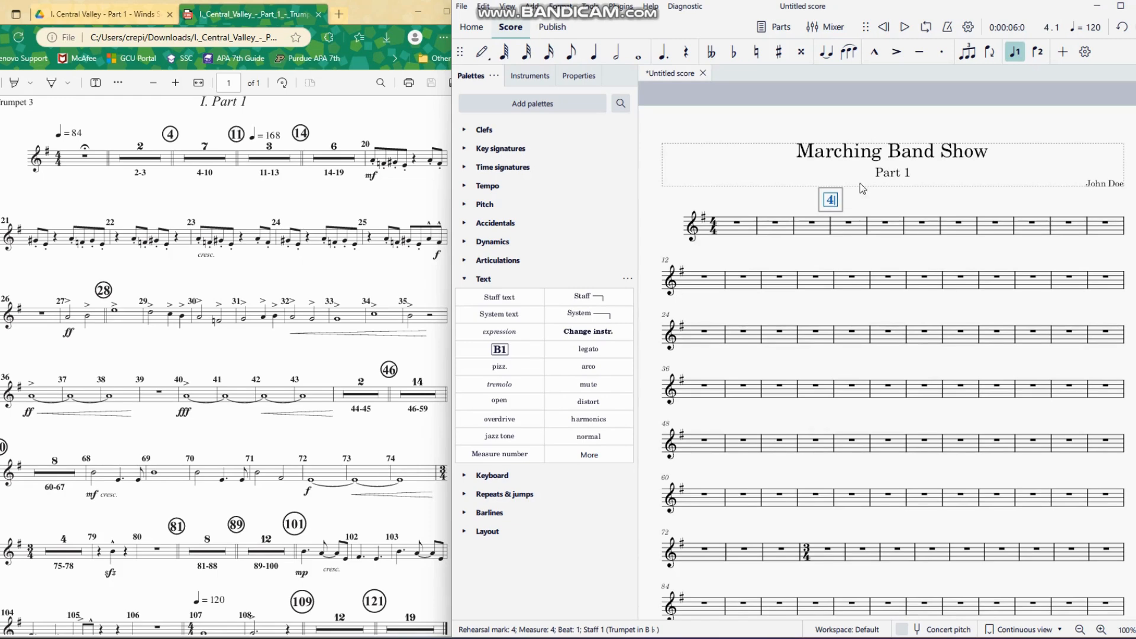
click(896, 204)
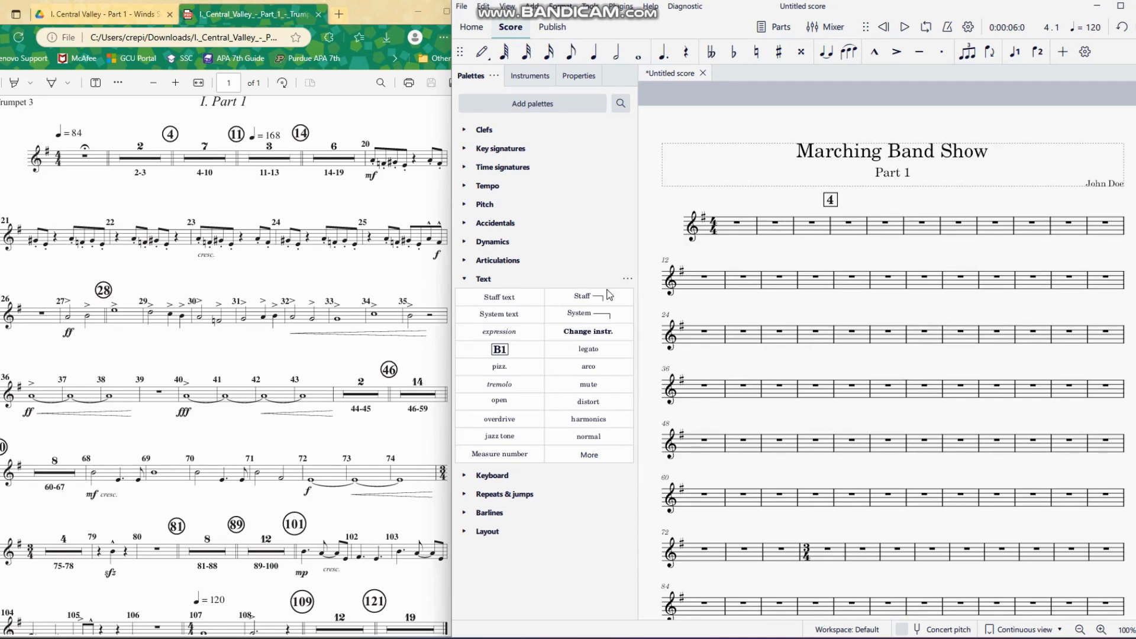
Add rehearsal marks at measures 11, 14, 28, 46, 60, 81, 89, 101 and 109, matching the PDF part
drag(500, 350, 1117, 230)
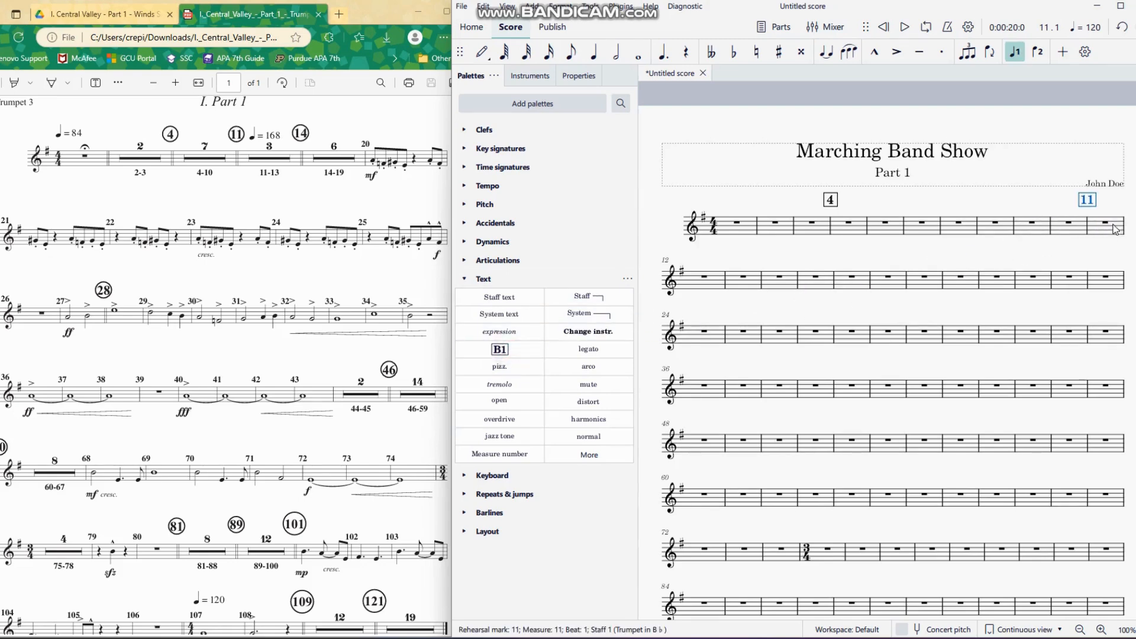
drag(510, 356, 784, 287)
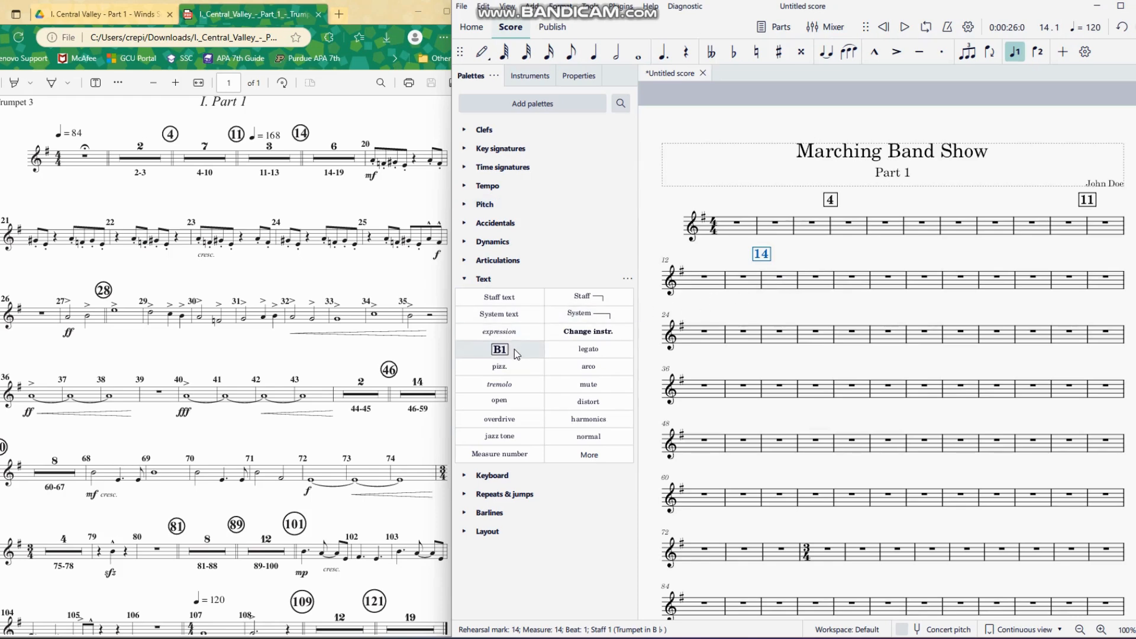
drag(514, 350, 514, 350)
drag(599, 333, 853, 335)
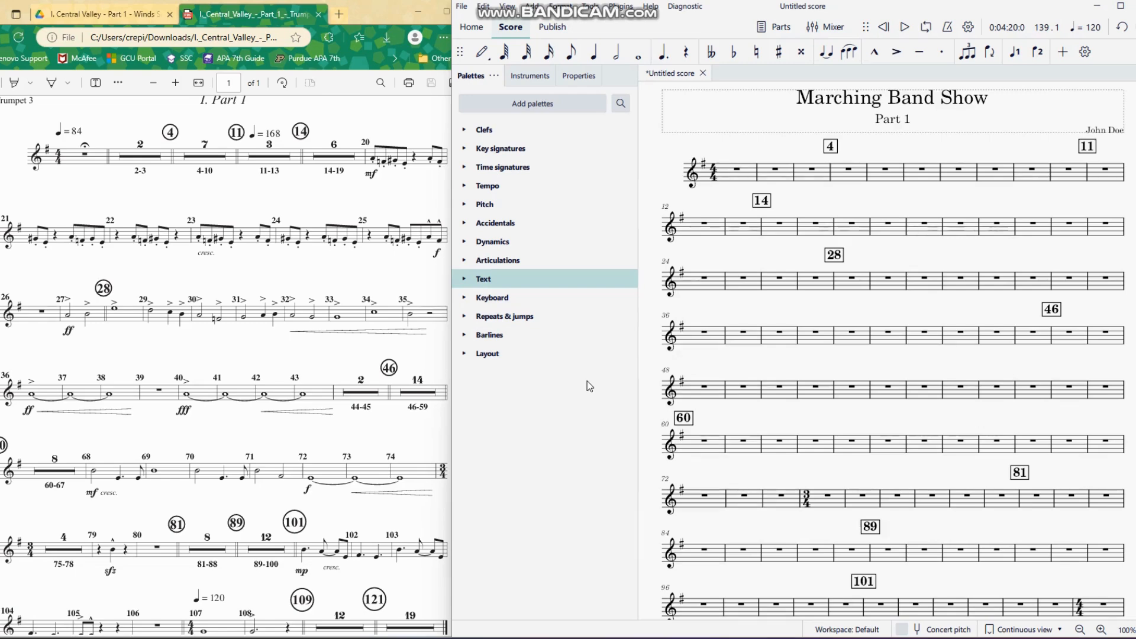
click(582, 205)
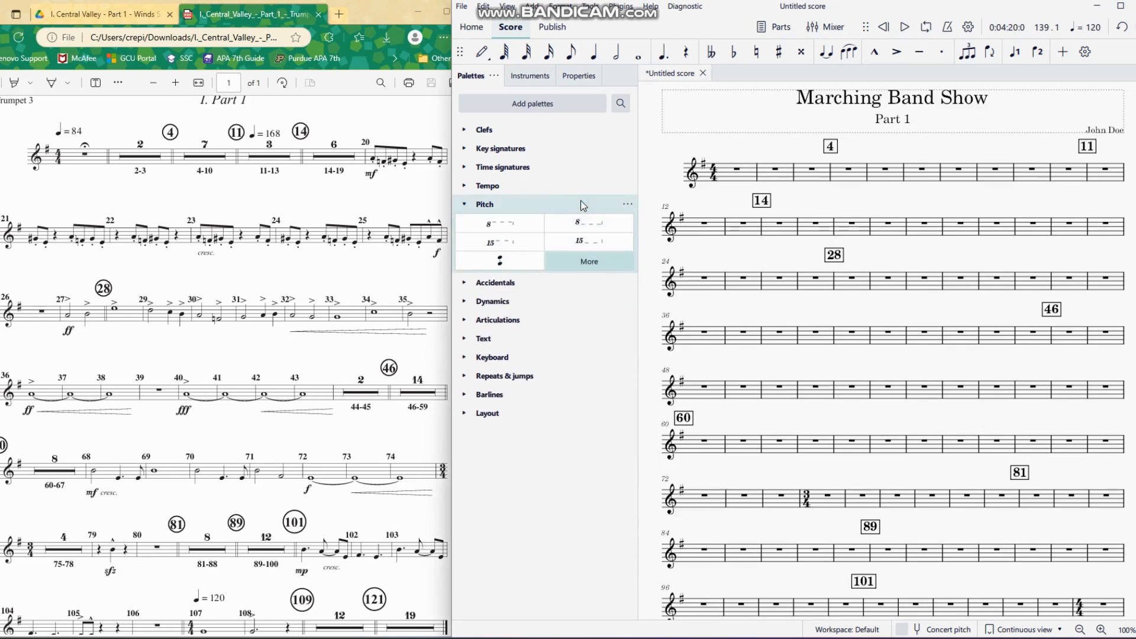
click(582, 205)
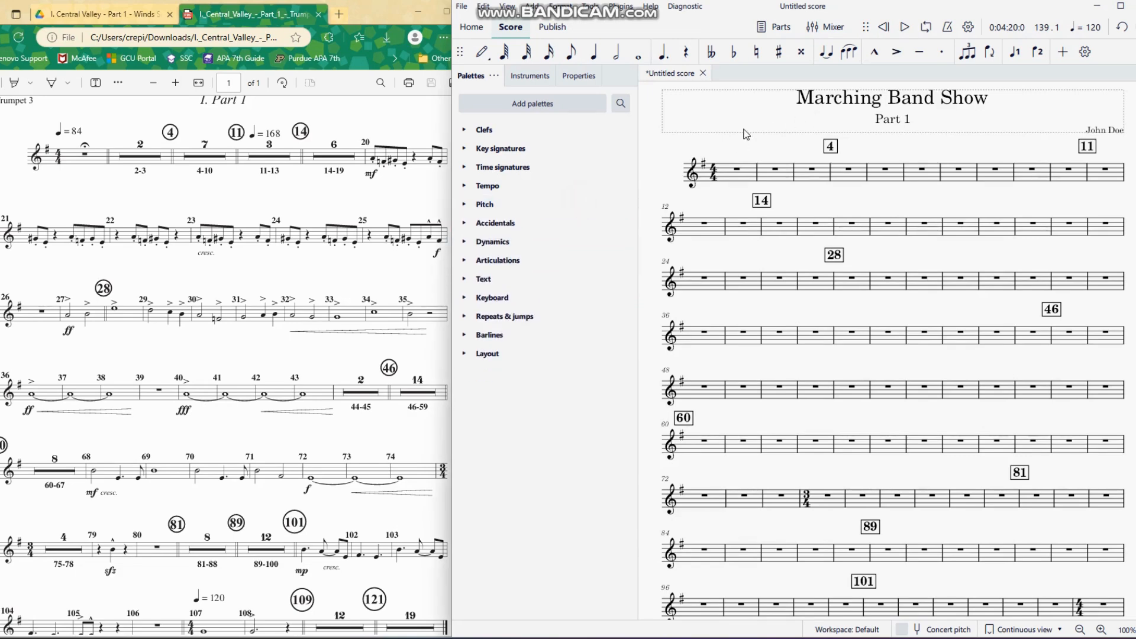
Try a quarter-note G4 at the start of measure 4, undo it and leave note input
click(595, 57)
click(842, 178)
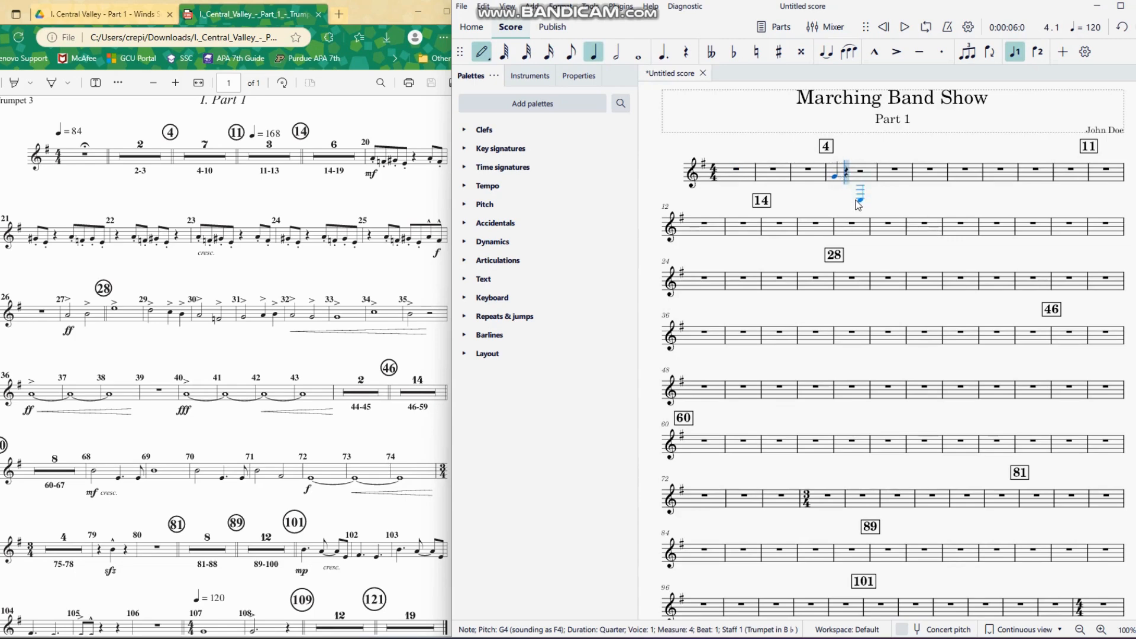
key(ctrl+z)
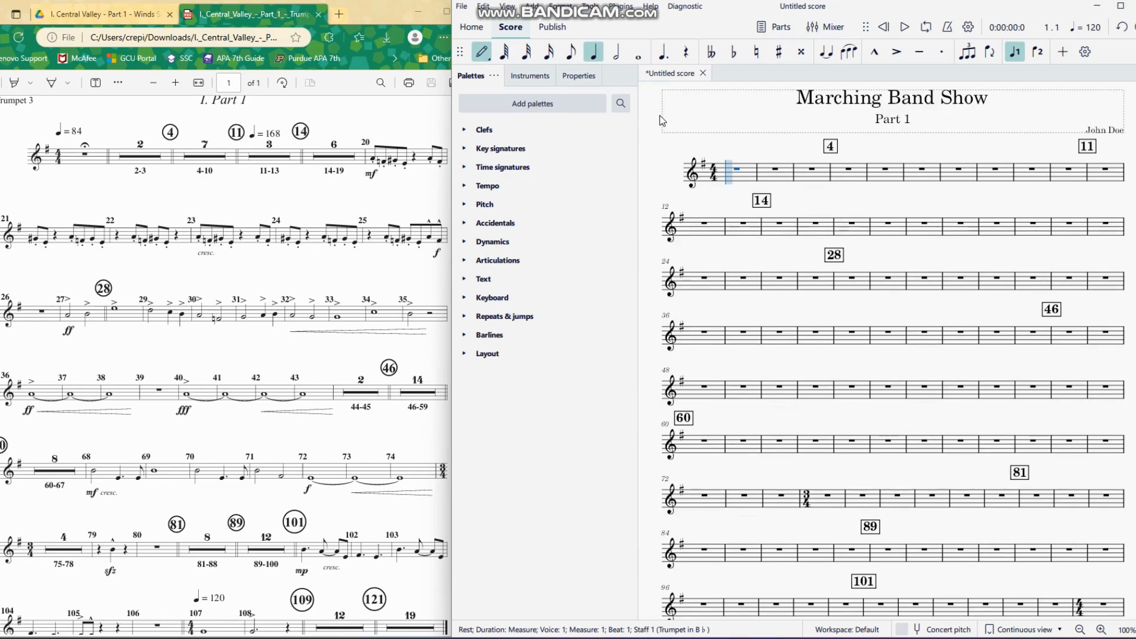
click(271, 129)
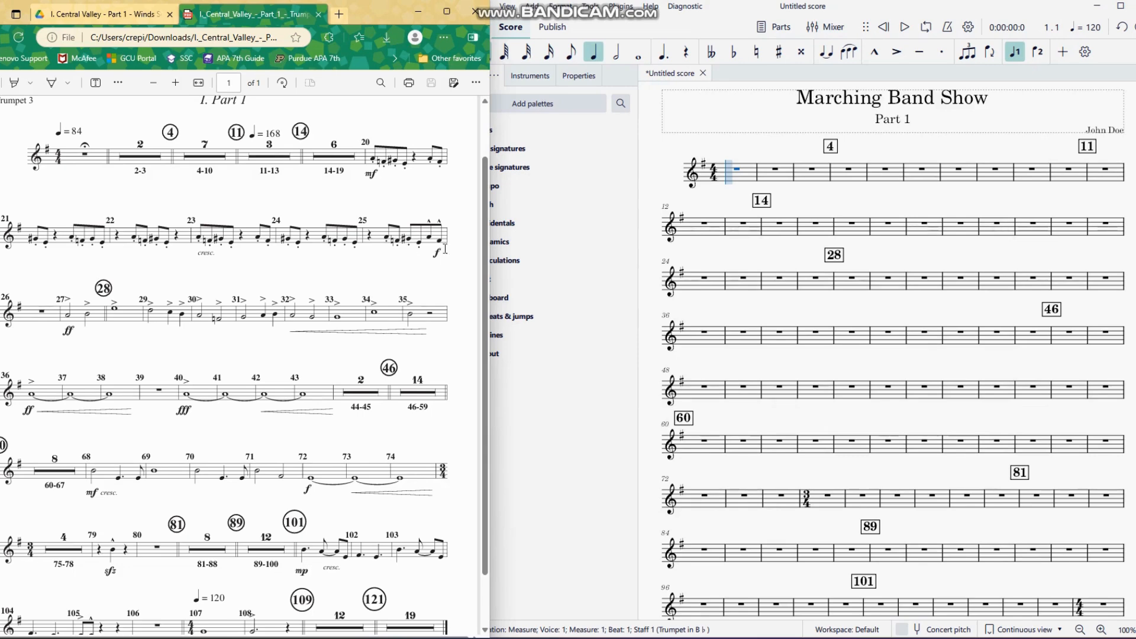
click(610, 22)
key(Escape)
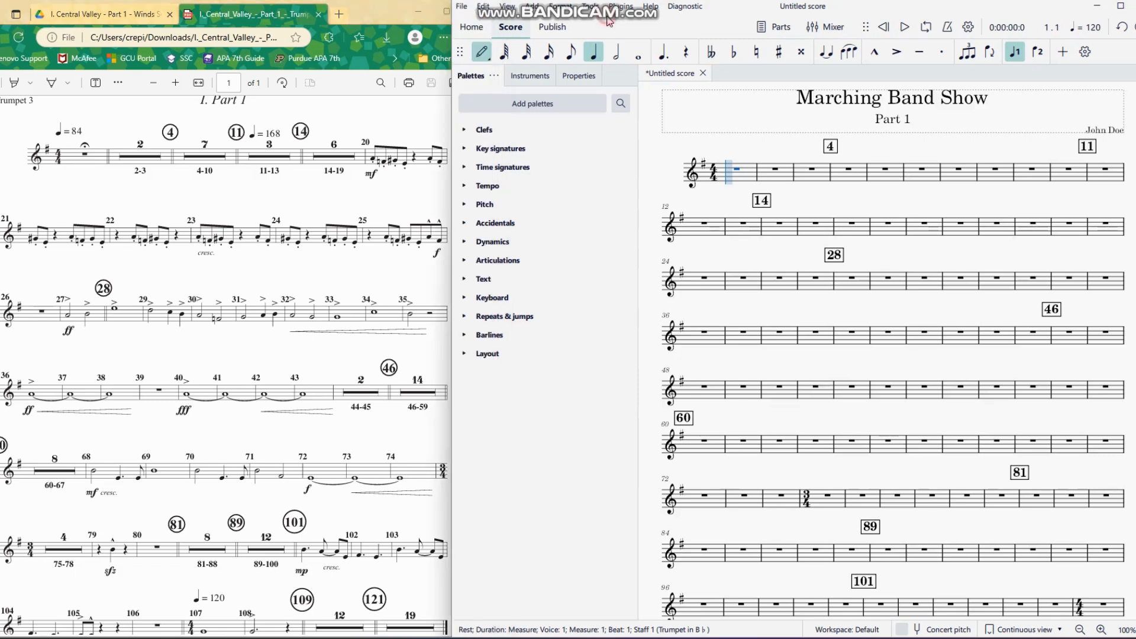
Fill measures 20 to 25 with quarter-note A4s and G♯4s separated by quarter rests, starting with A4, G♯4, rest, A4
click(997, 227)
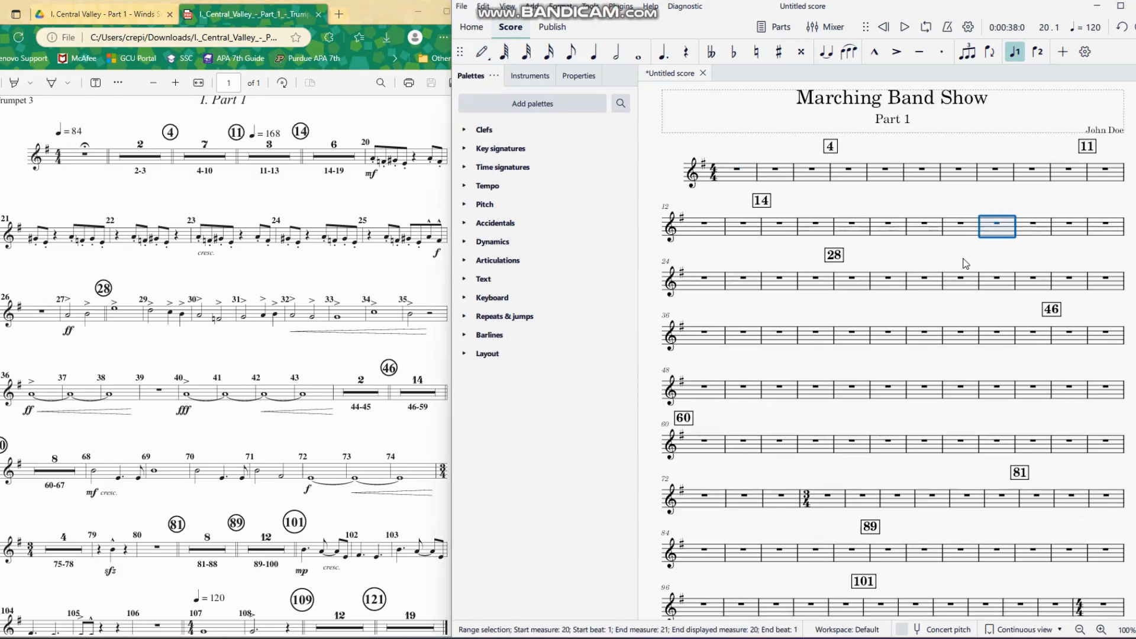
click(595, 53)
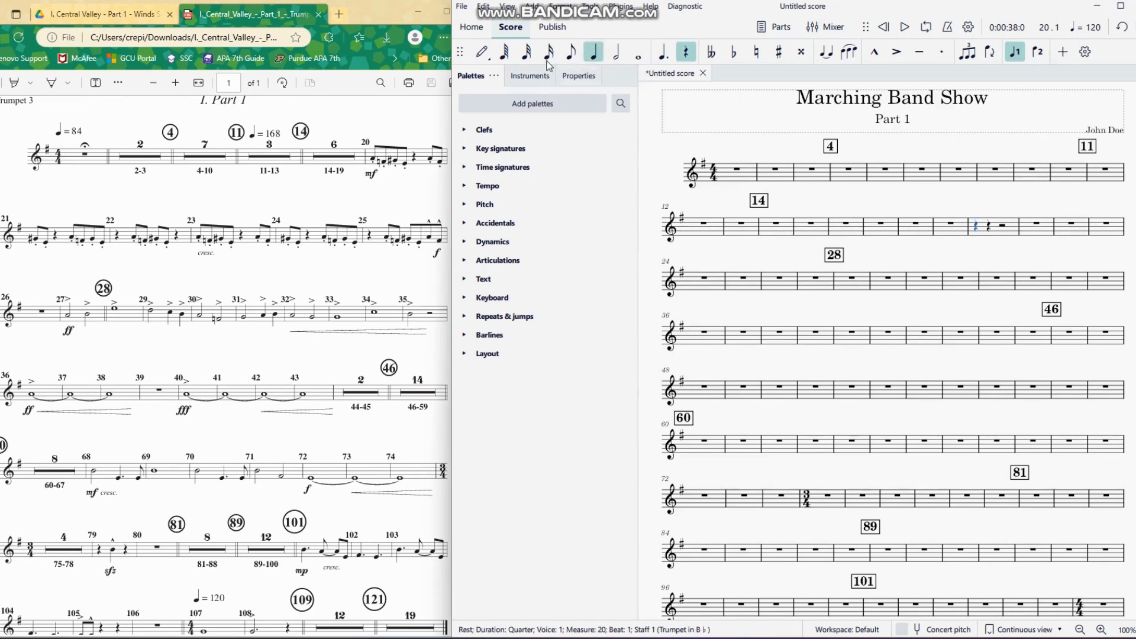
click(482, 57)
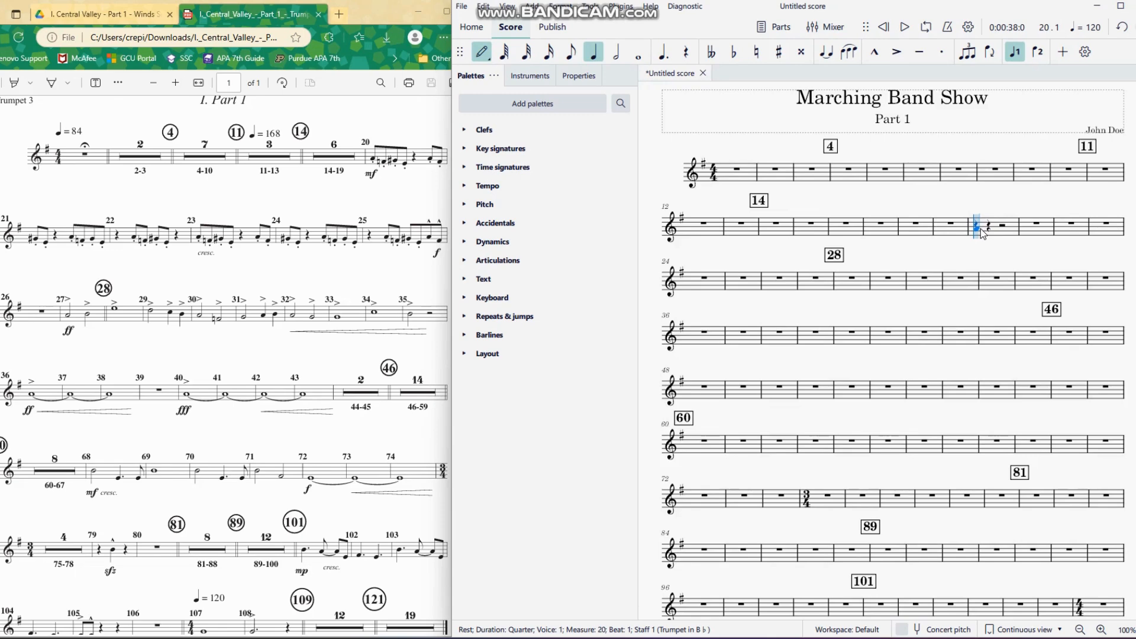
click(980, 230)
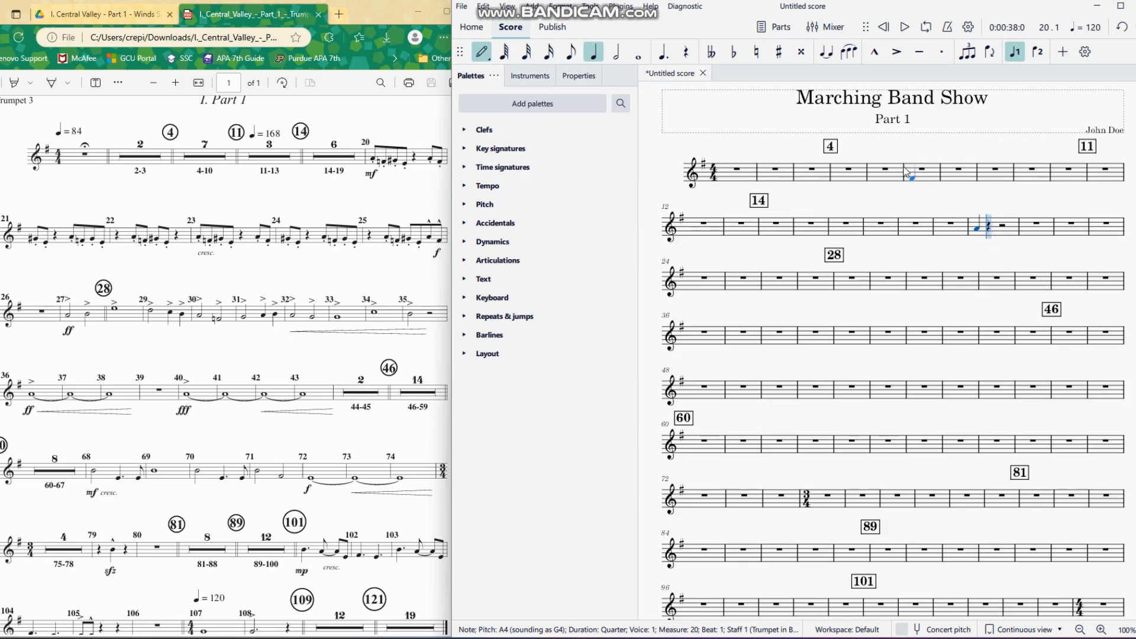
click(778, 51)
click(992, 234)
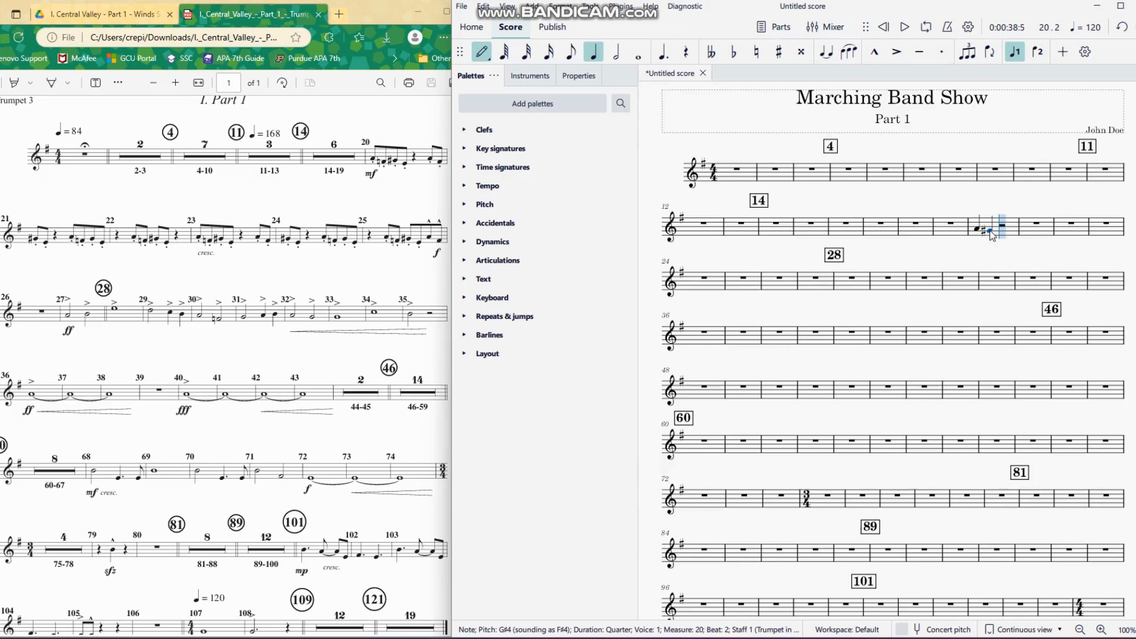
key(0)
click(997, 226)
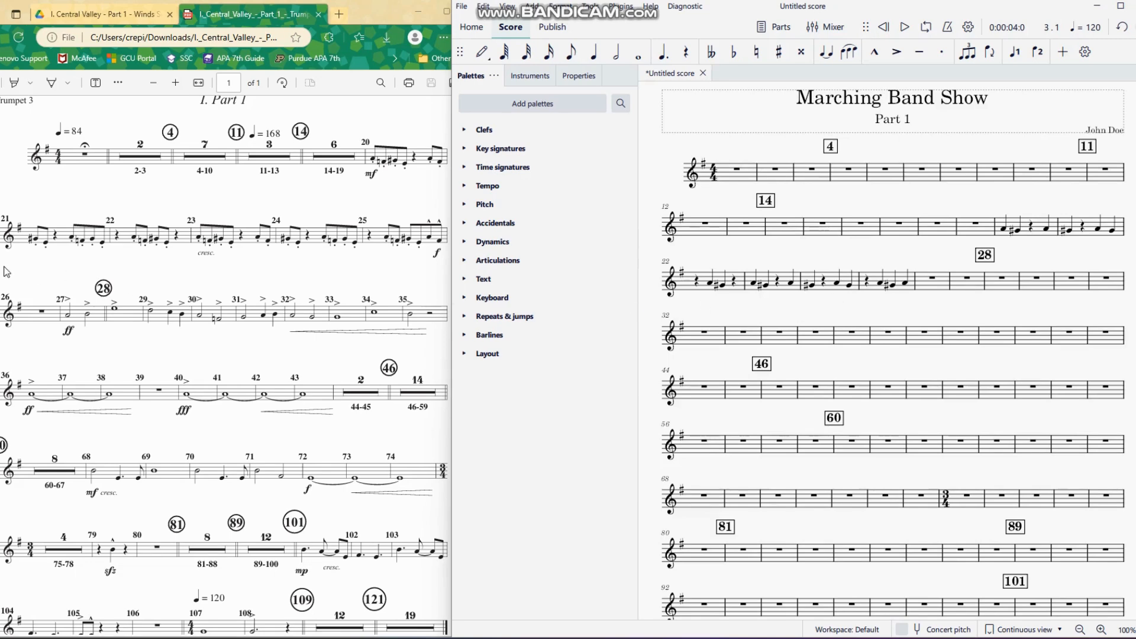
Enter the notes of measures 27 to 33, with half notes A3 and F natural in measure 30 and a whole-note G4 in measure 33
click(82, 323)
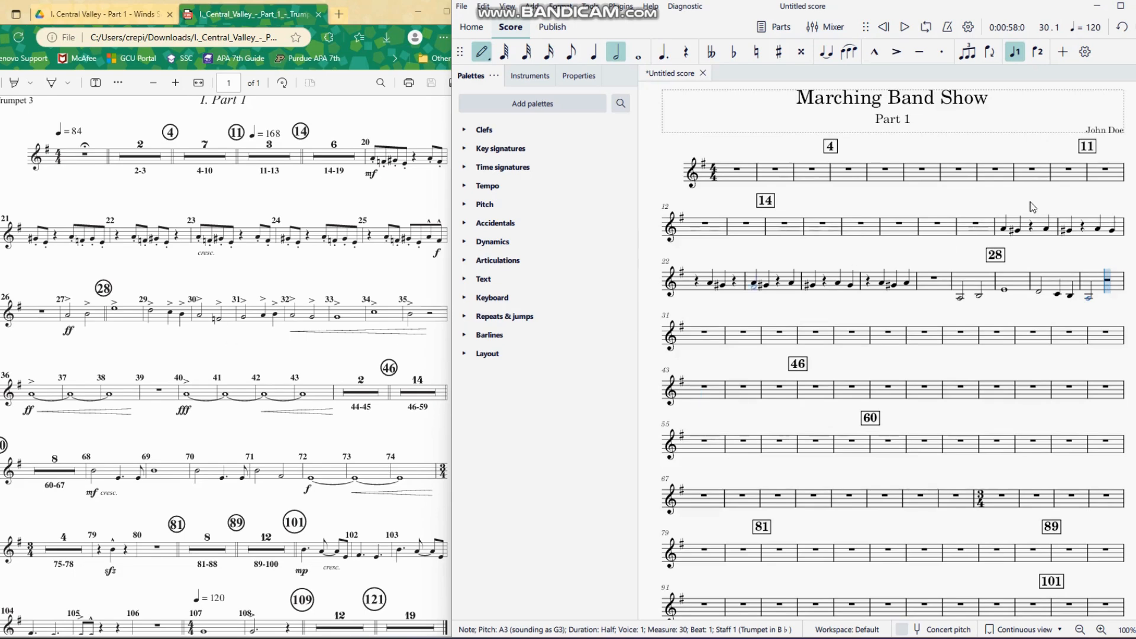
click(1107, 289)
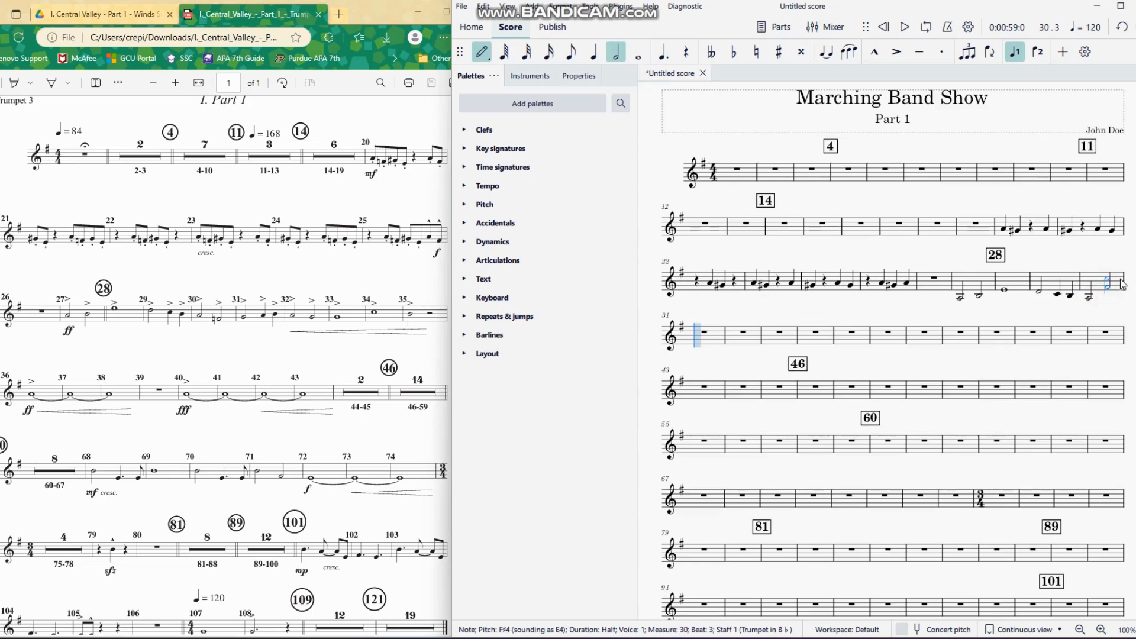
key(Down)
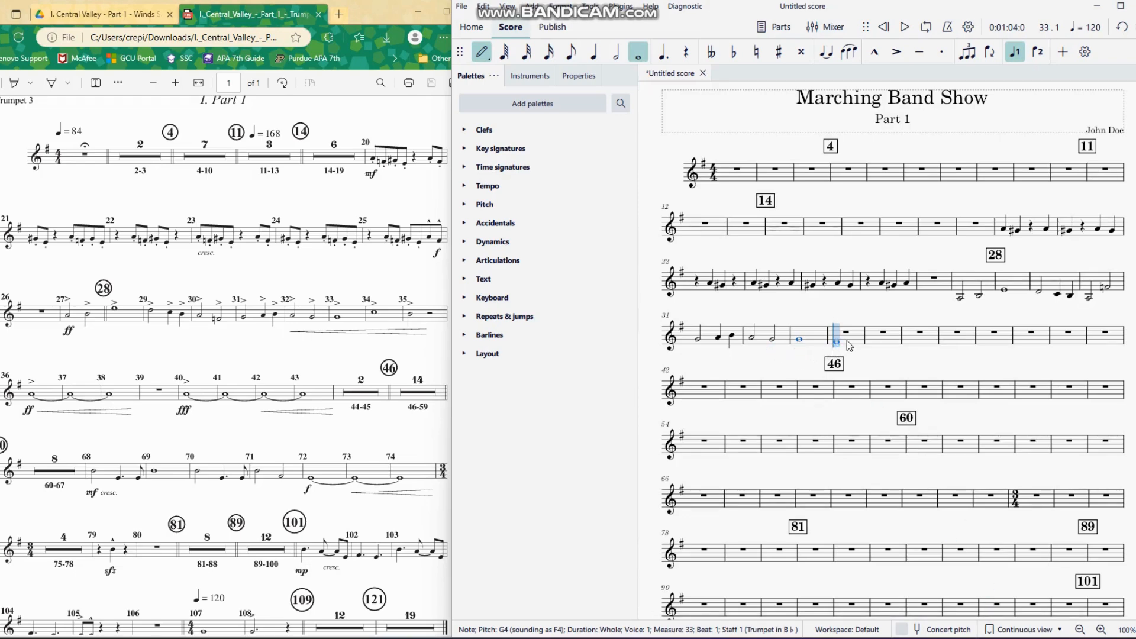
Enter a whole-note C4 in measure 34 and a half-note B3 at the start of measure 35
click(373, 312)
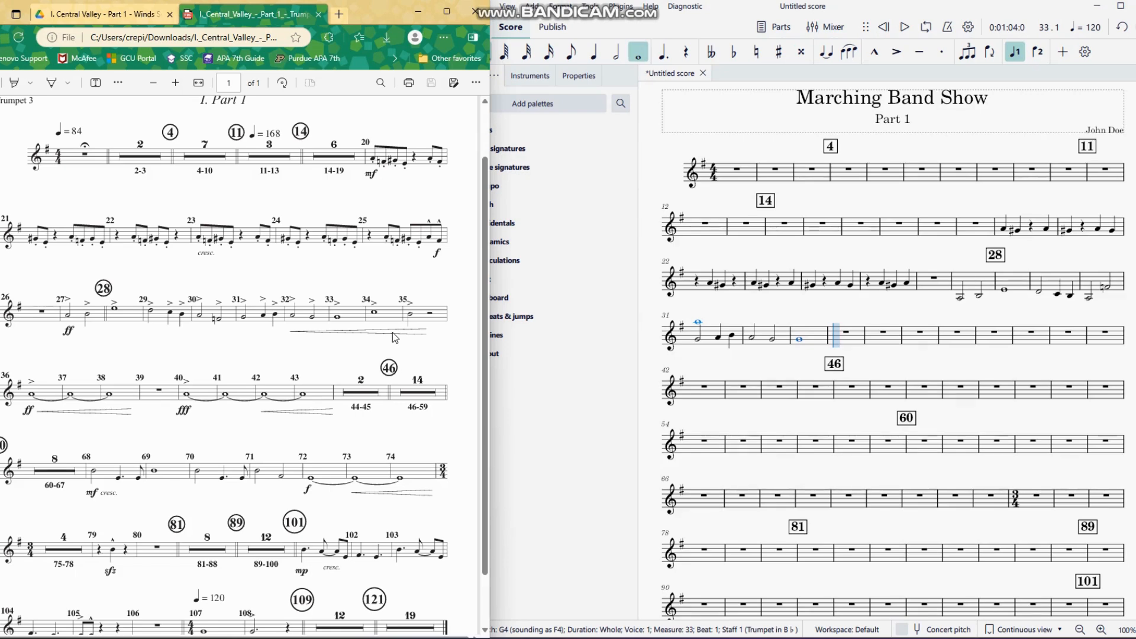
click(853, 356)
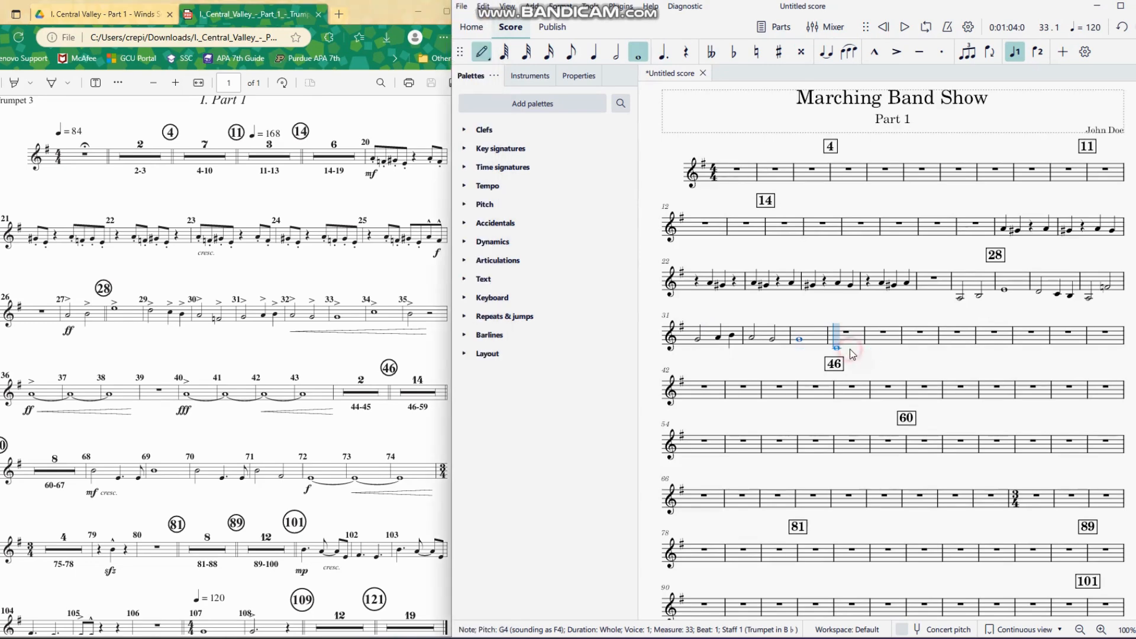
click(617, 58)
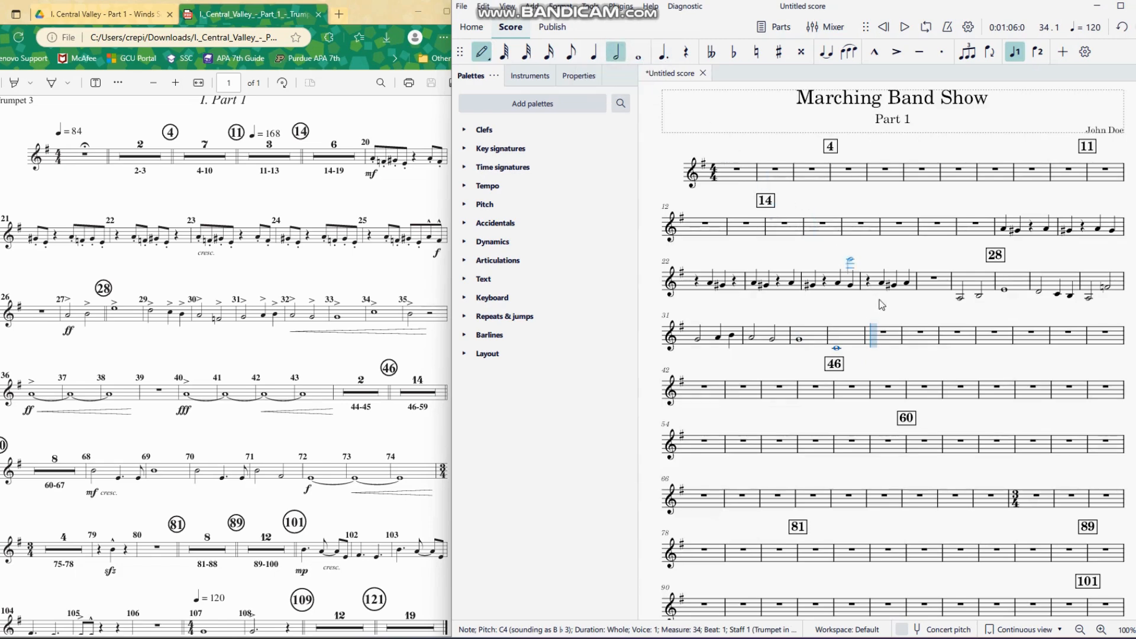
click(882, 351)
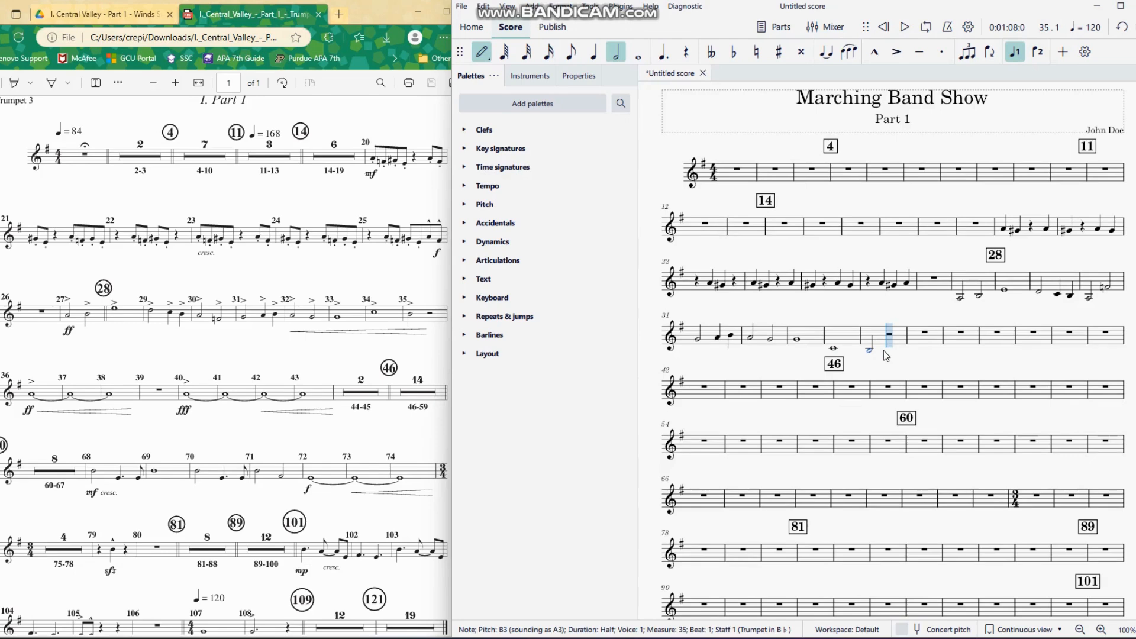
Enter tied whole-note A3s in measures 36 to 38 and 40 to 43
click(645, 58)
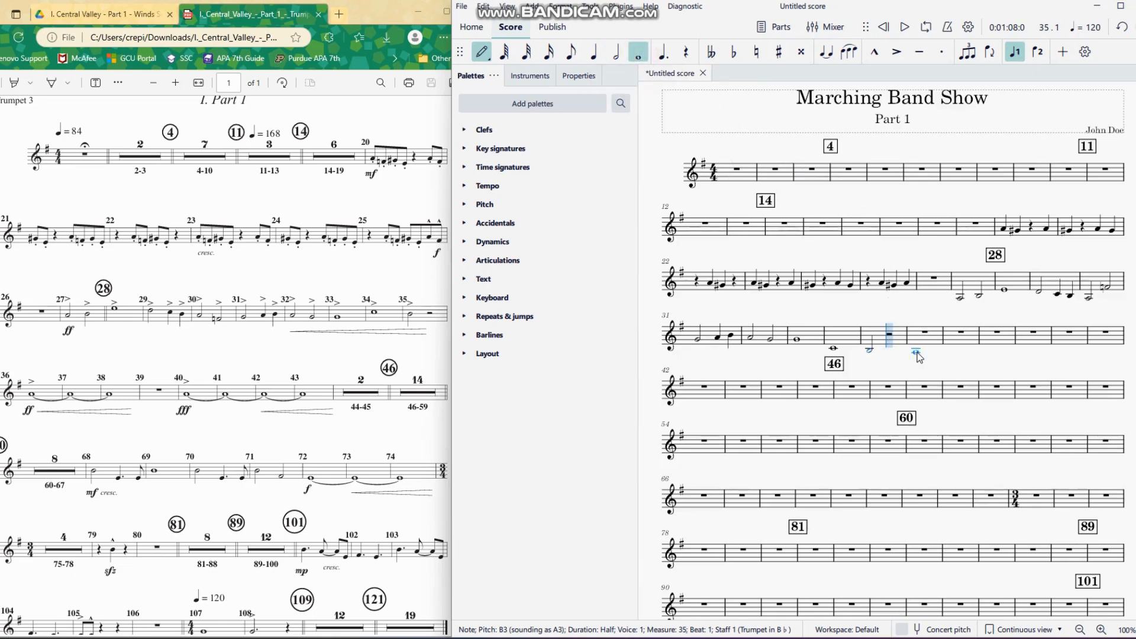
click(918, 355)
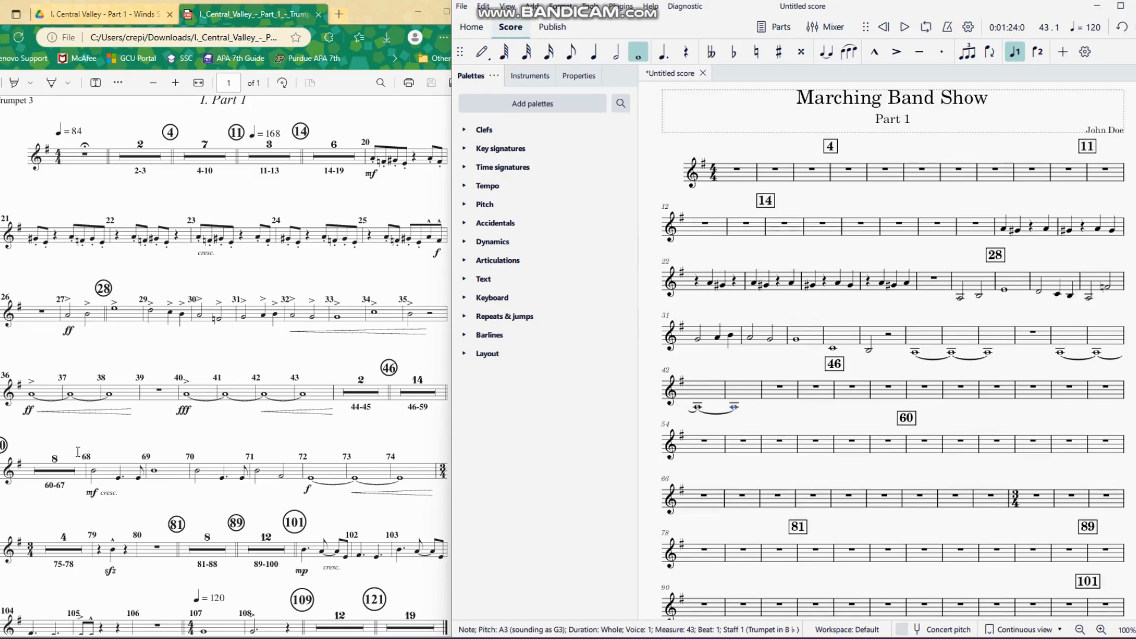
Shorten the last tied A3 in measure 43 to a half note
click(104, 483)
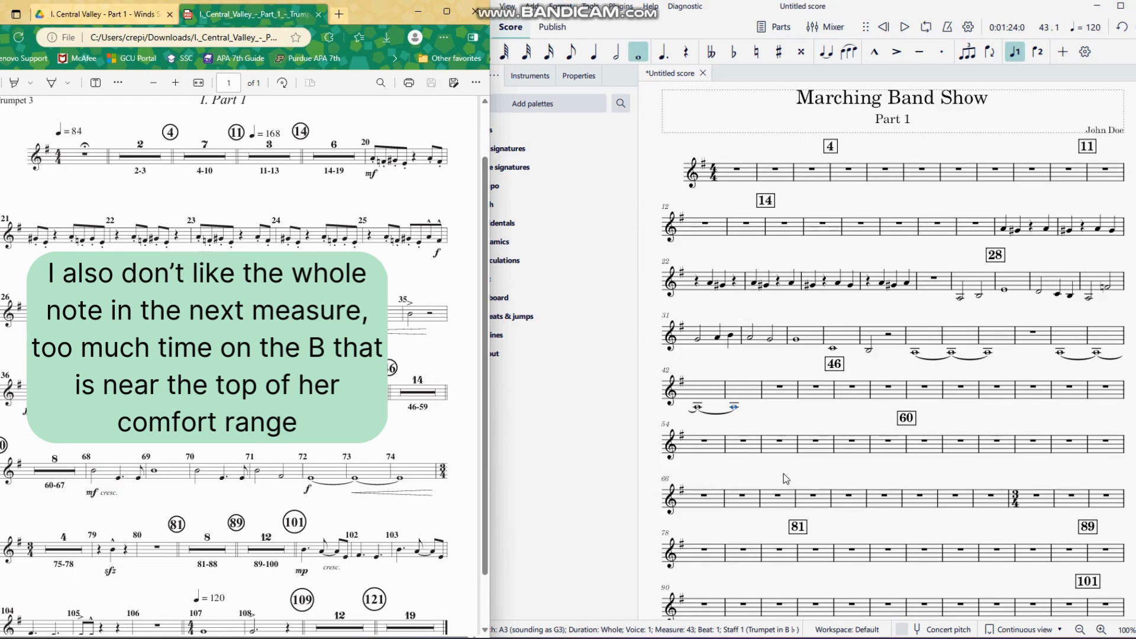
scroll(783, 466, down, 1)
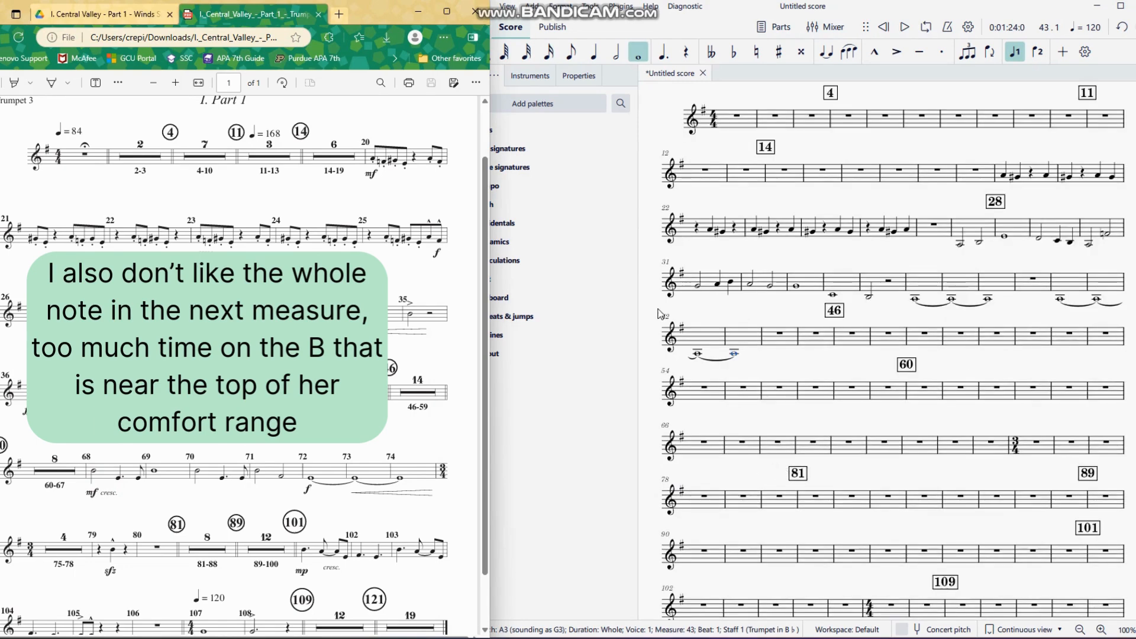
click(616, 51)
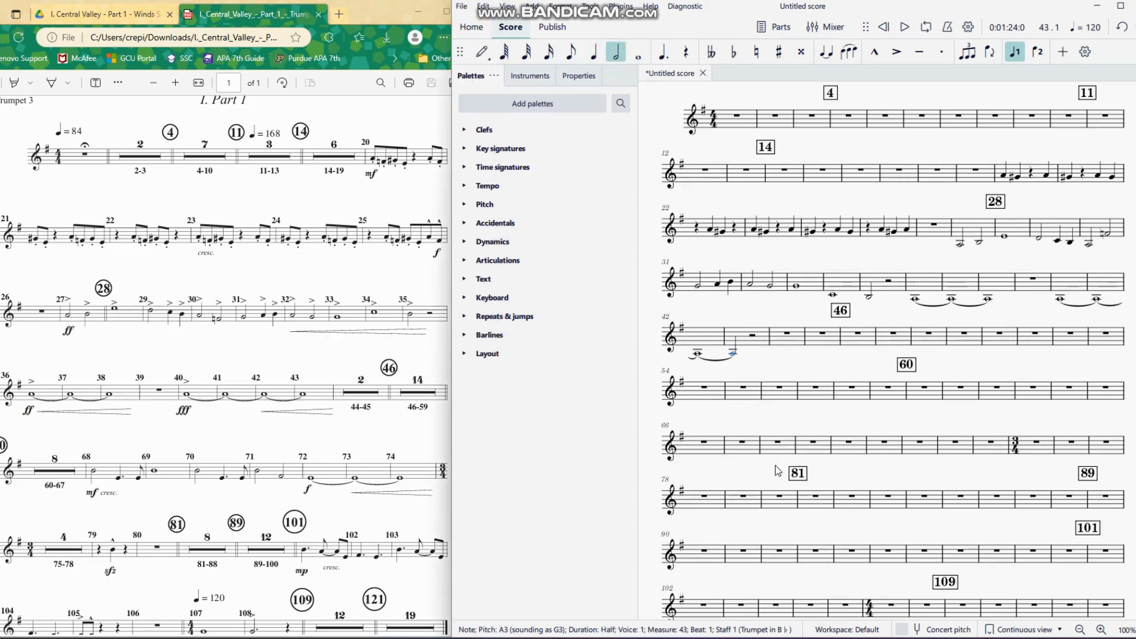
Enter a half-note B3, a dotted quarter-note E4 and an eighth-note E4 in measure 68
key(n)
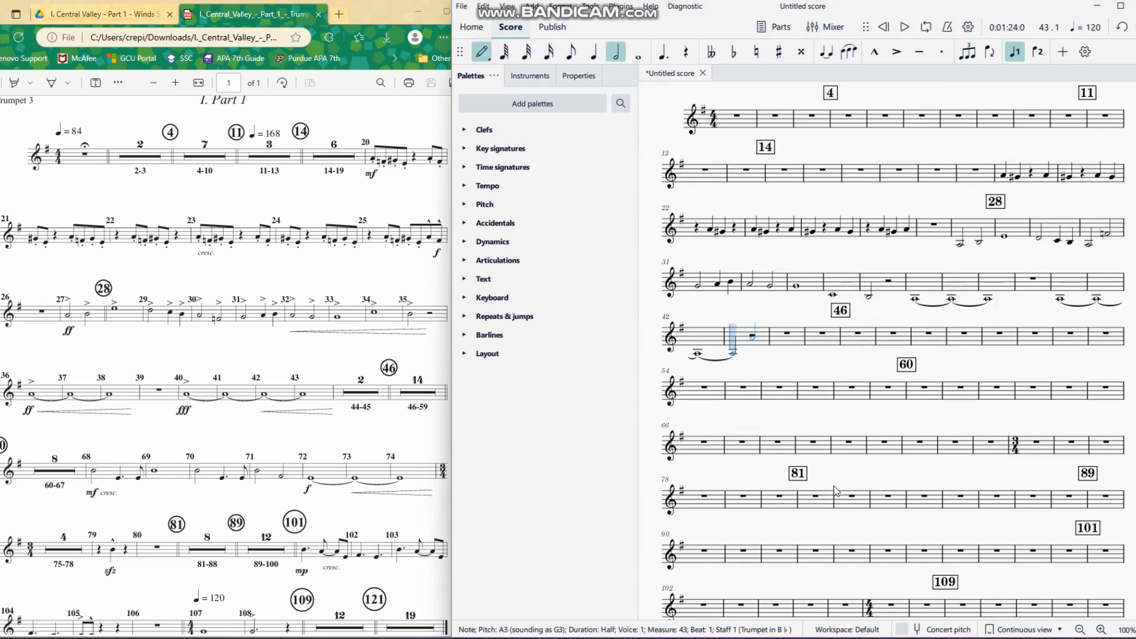
click(769, 459)
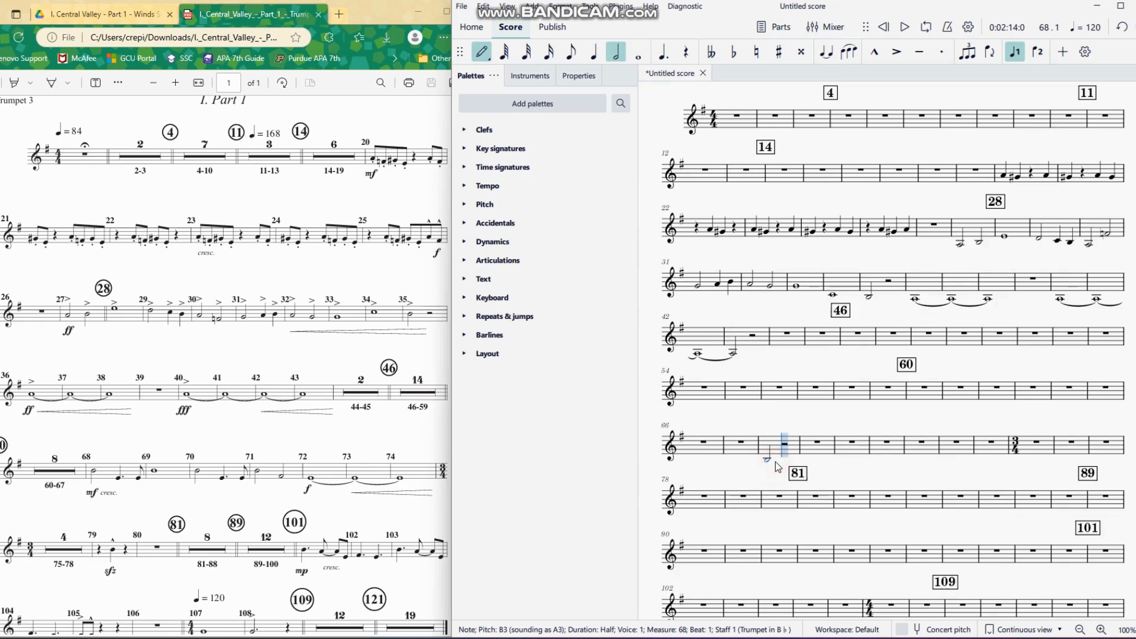
key(5)
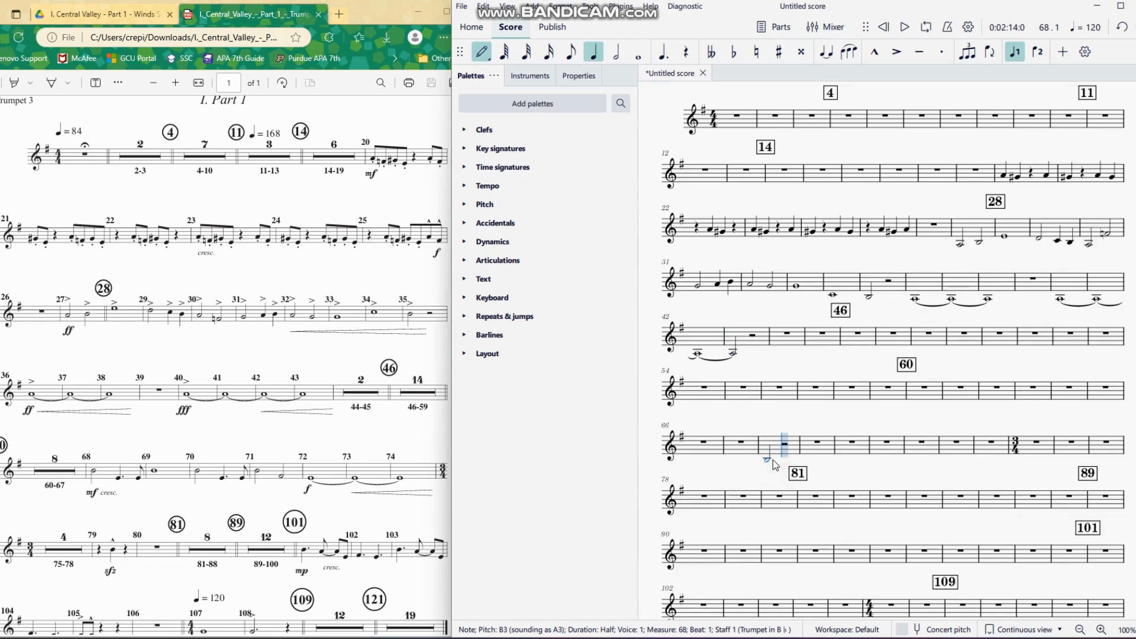
key(period)
click(786, 453)
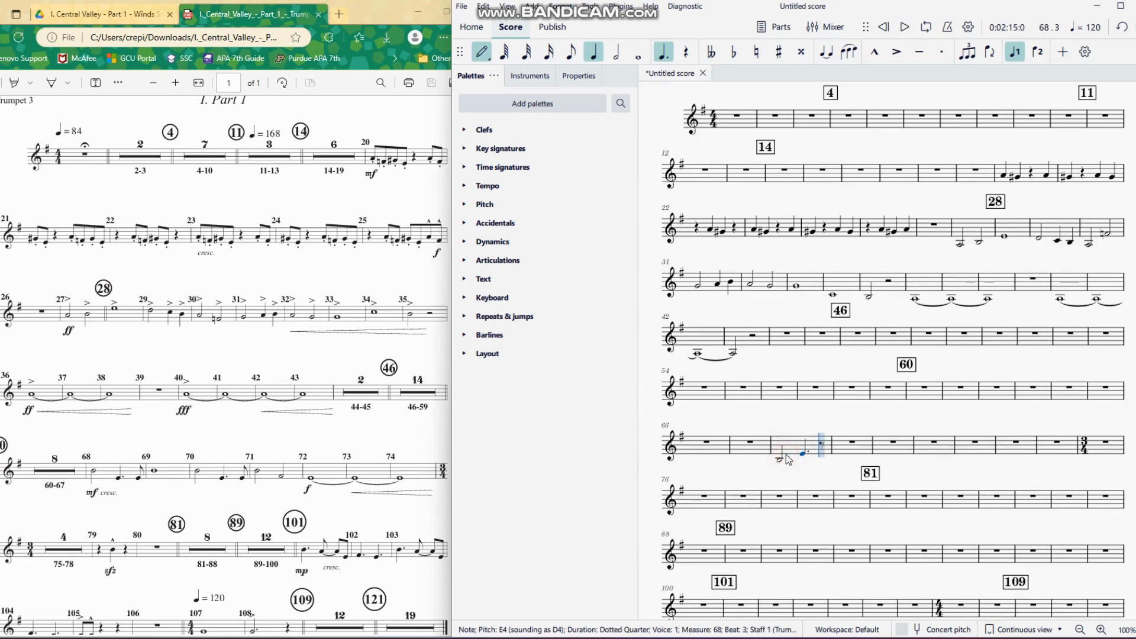
key(4)
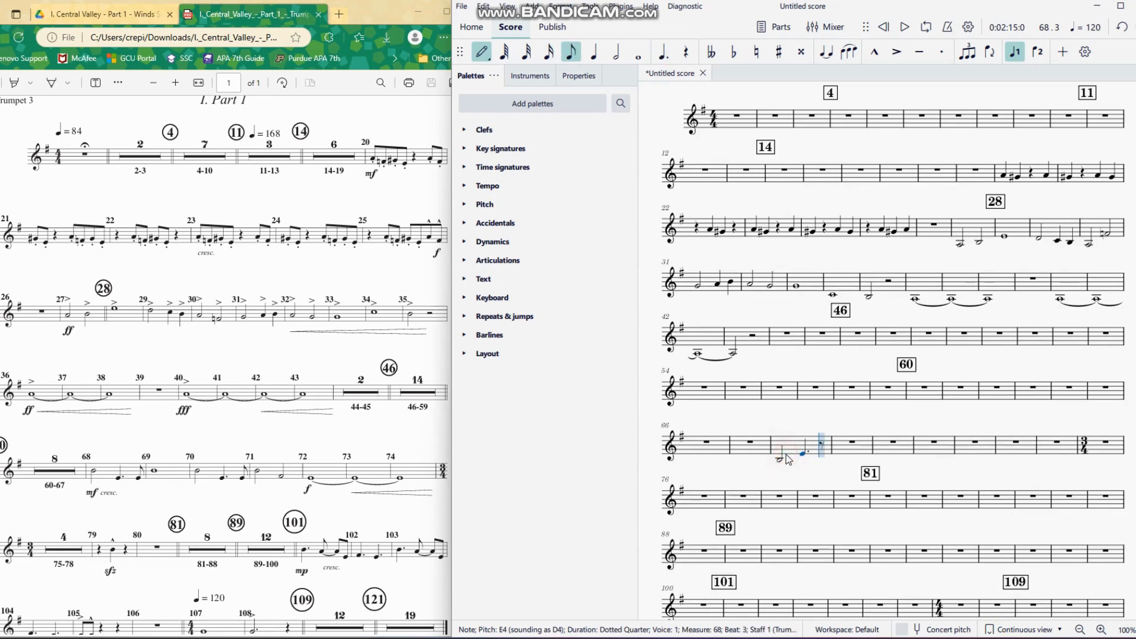
click(825, 453)
Enter a whole-note B3 in measure 69, and a half-note B3, dotted quarter-note E4 and eighth-note E4 in measure 70
key(7)
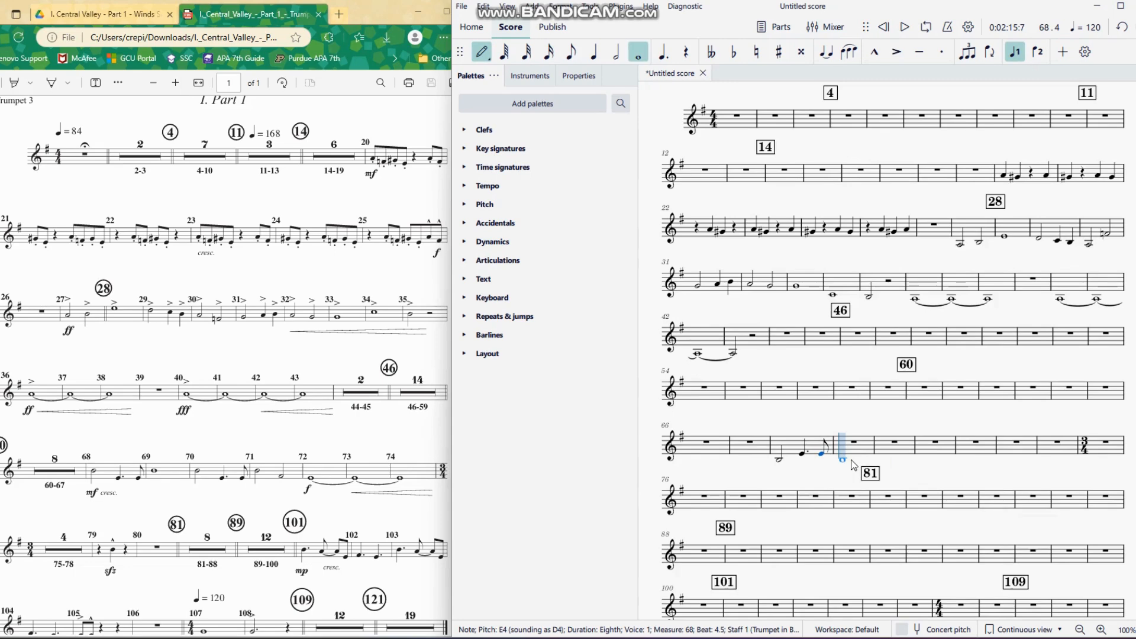
click(853, 462)
key(6)
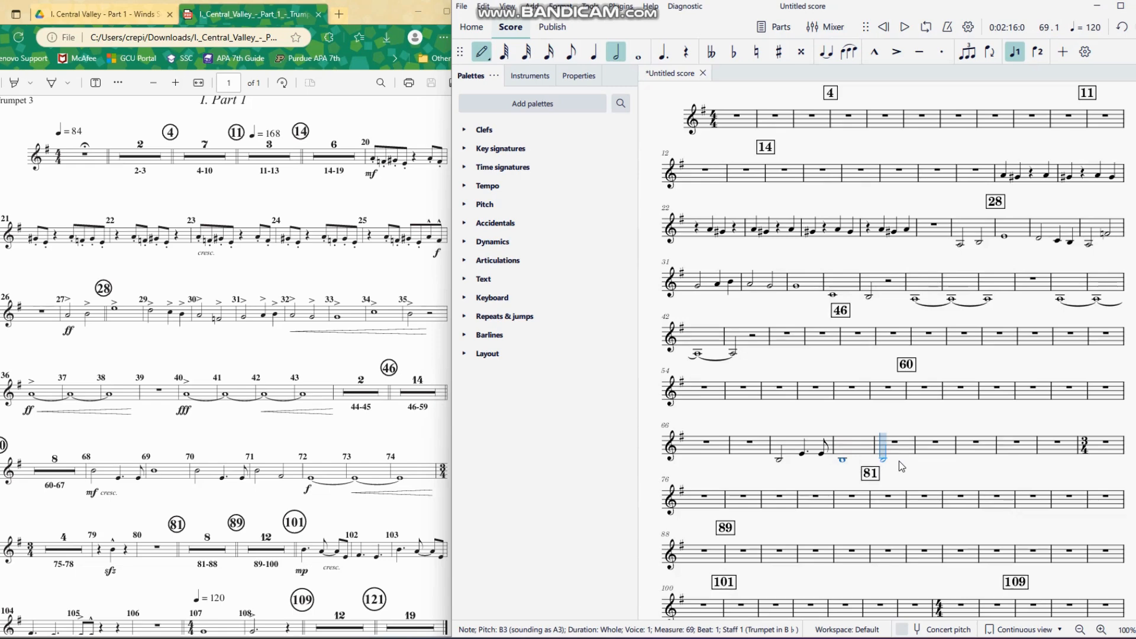
click(899, 460)
key(5)
key(period)
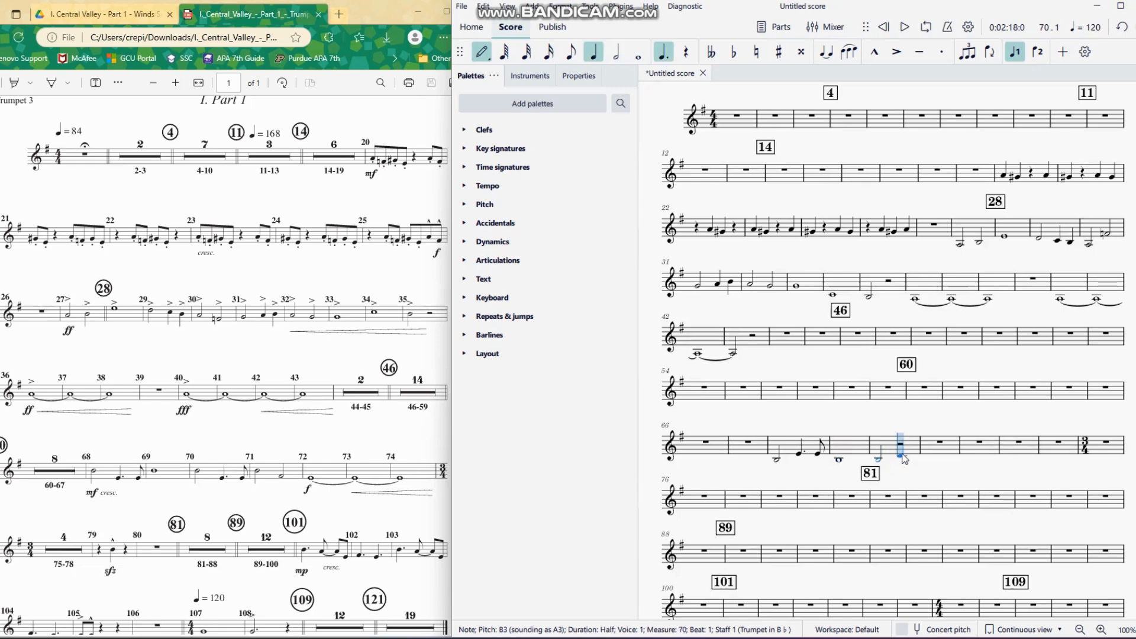
click(902, 454)
key(4)
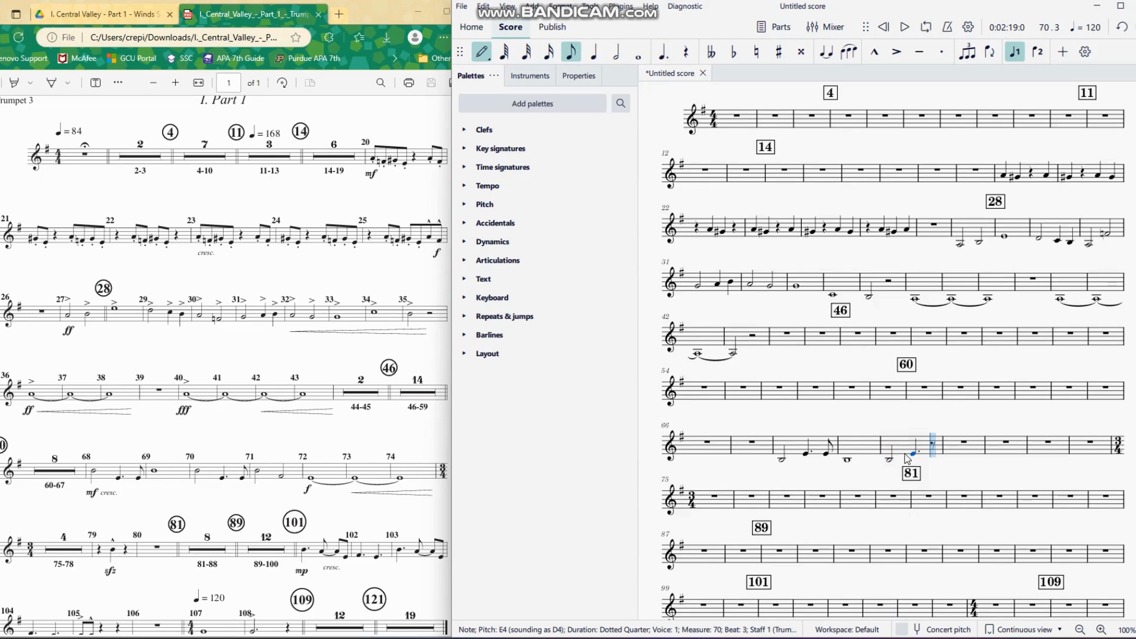
click(934, 455)
Enter half notes B3 and F♯4 in measure 71 and tied whole-note E4s in measures 72 to 74
key(6)
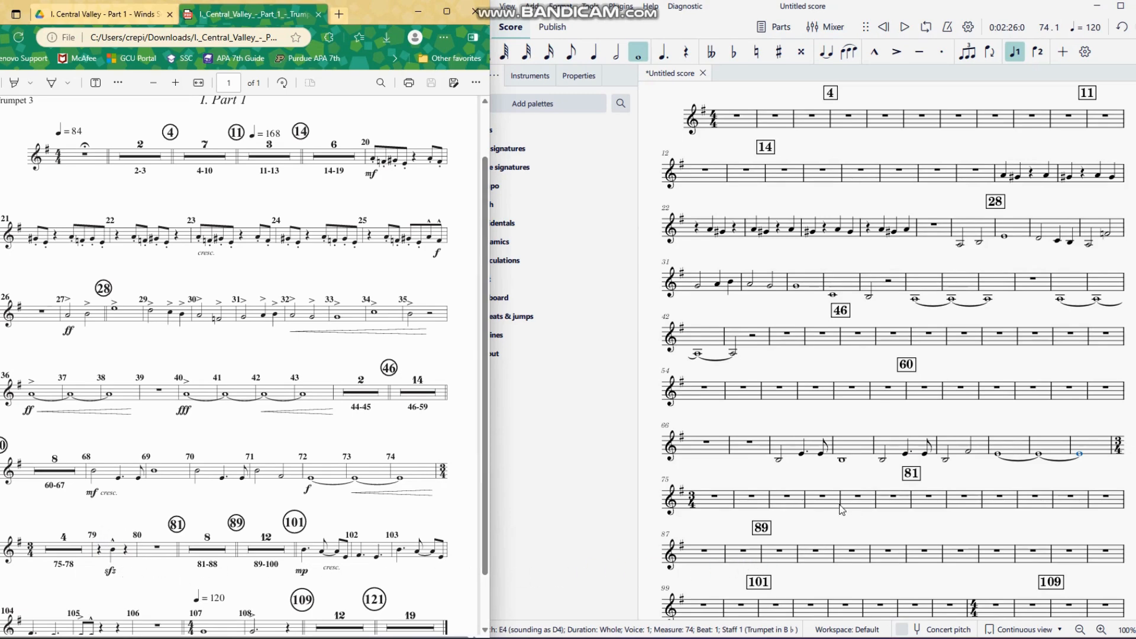
click(887, 513)
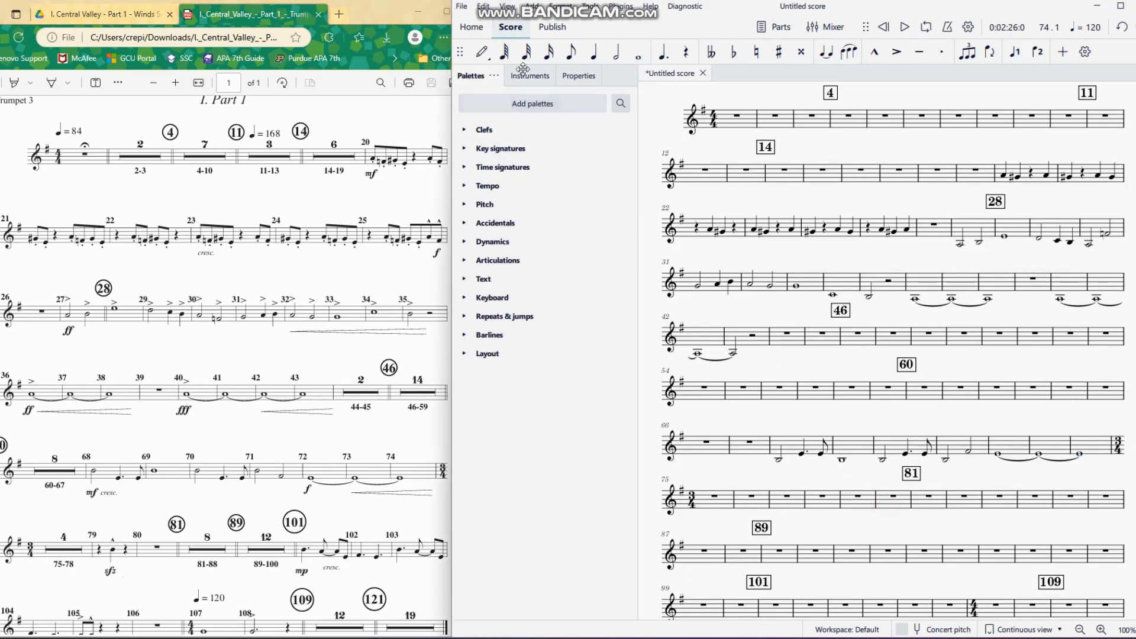
Enter a quarter rest and quarter-note B3 in measure 79, and copy the PDF's notes into measures 101 to 105, 107 and 108
click(594, 51)
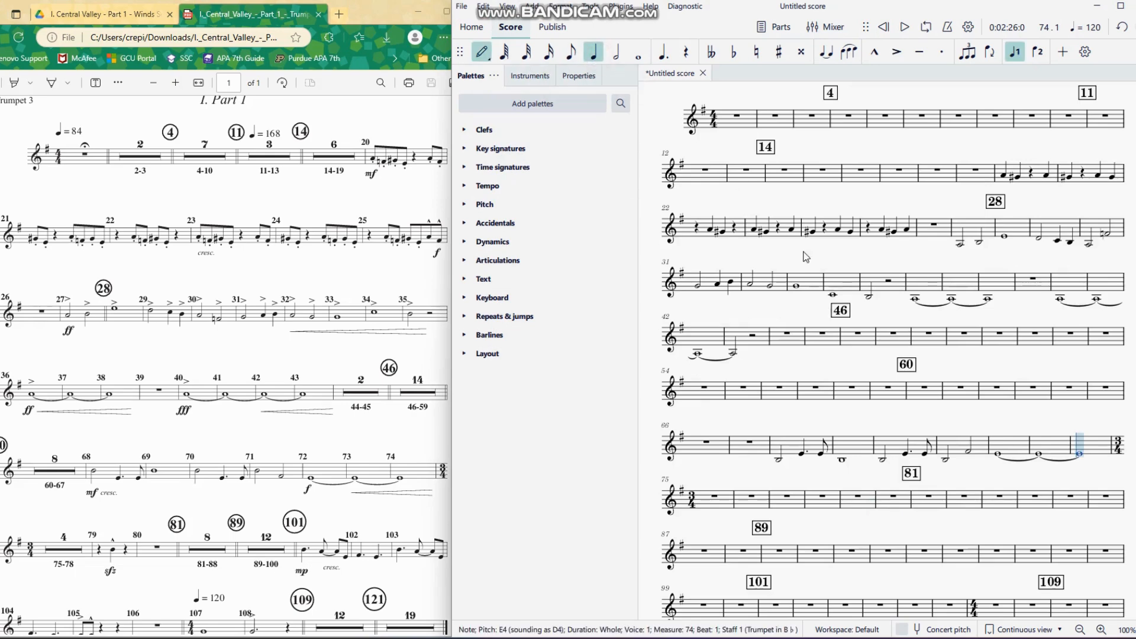
key(0)
click(858, 500)
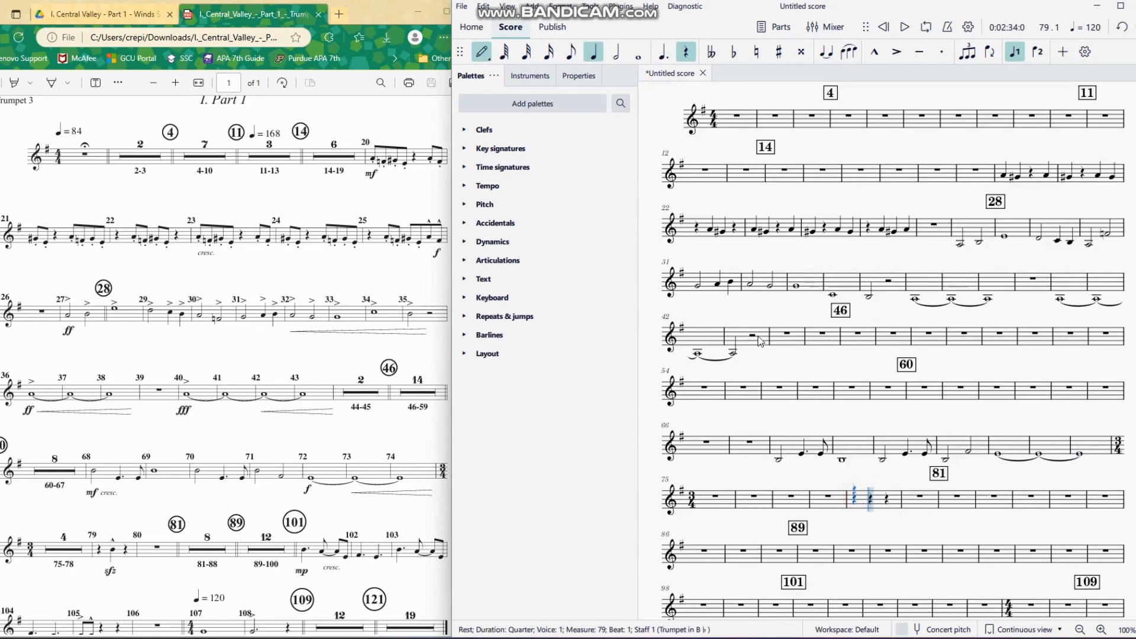
click(588, 53)
click(871, 515)
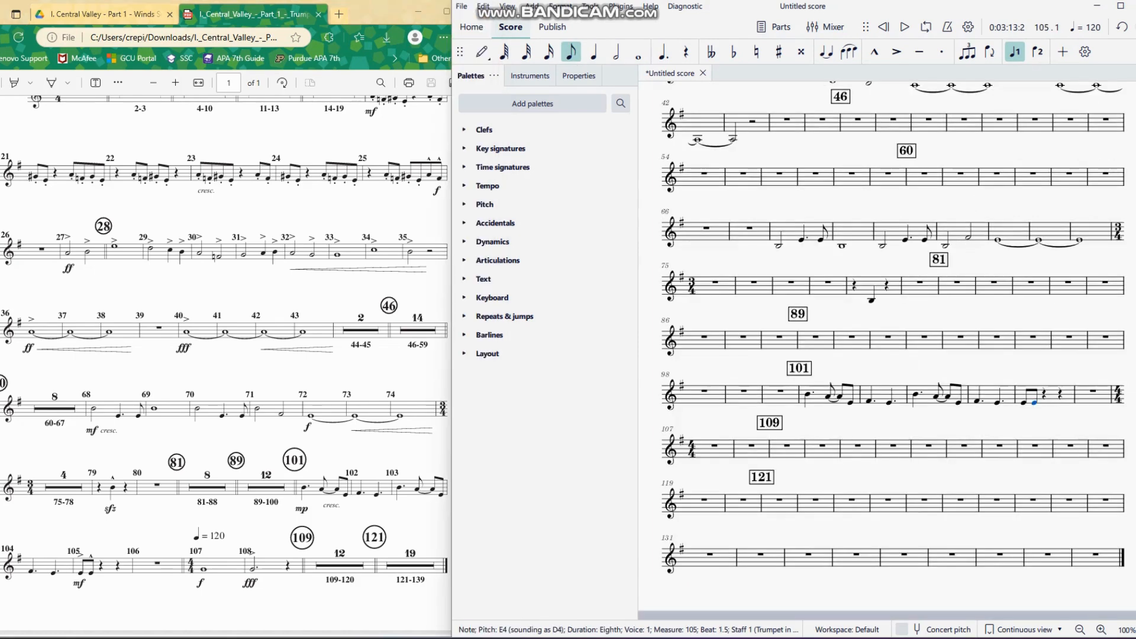
click(208, 572)
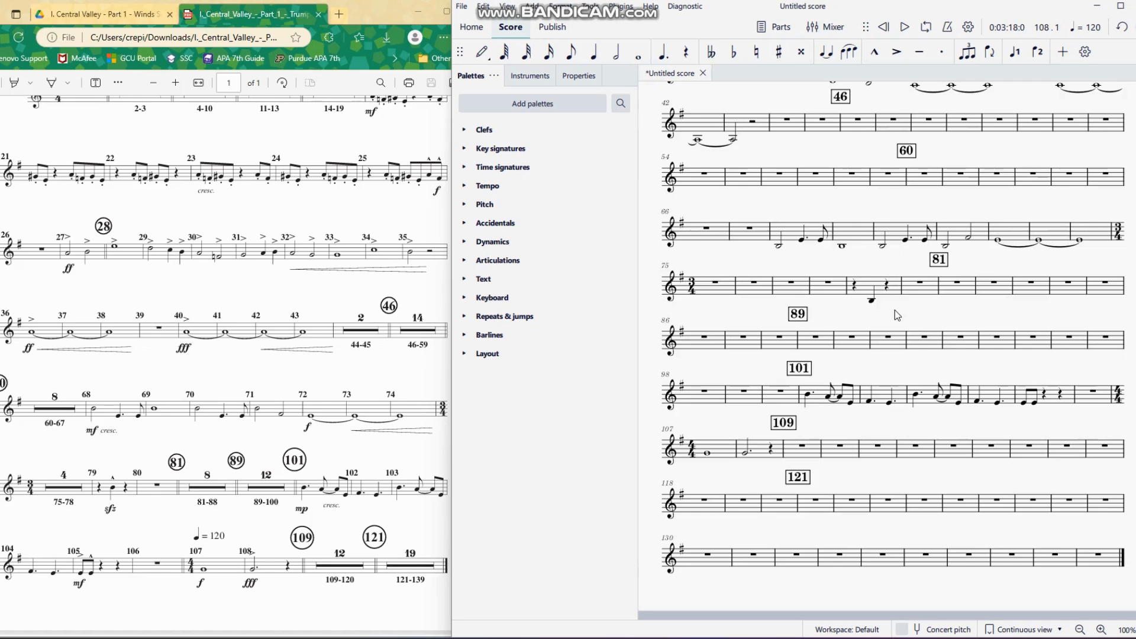
Collapse the empty measures into multimeasure rests and switch the score to Page view
scroll(895, 310, up, 6)
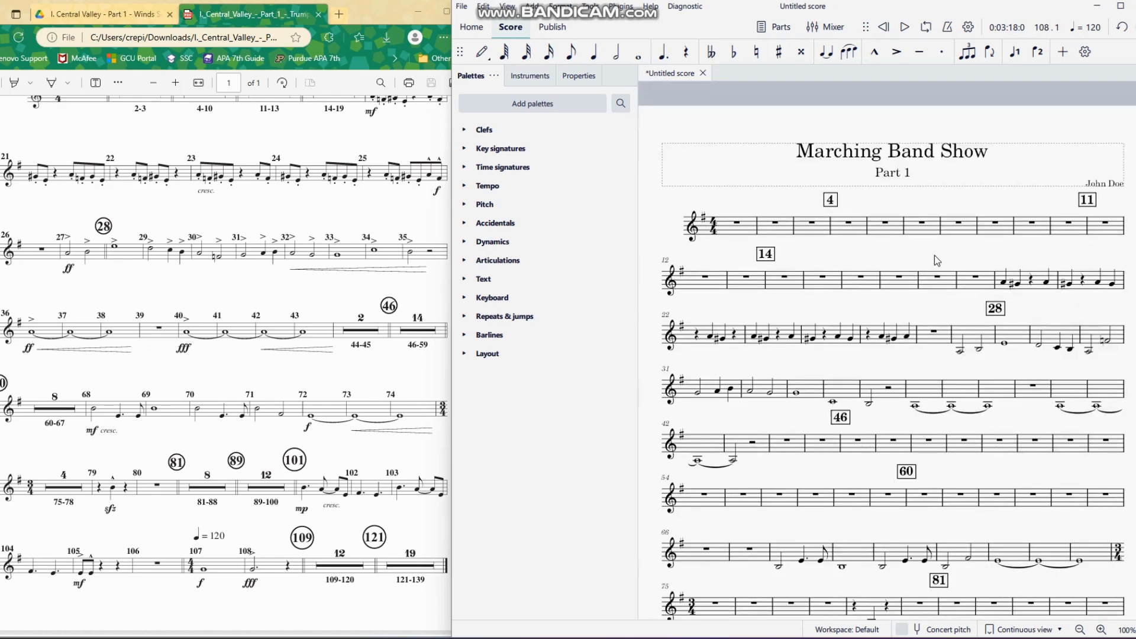
click(905, 244)
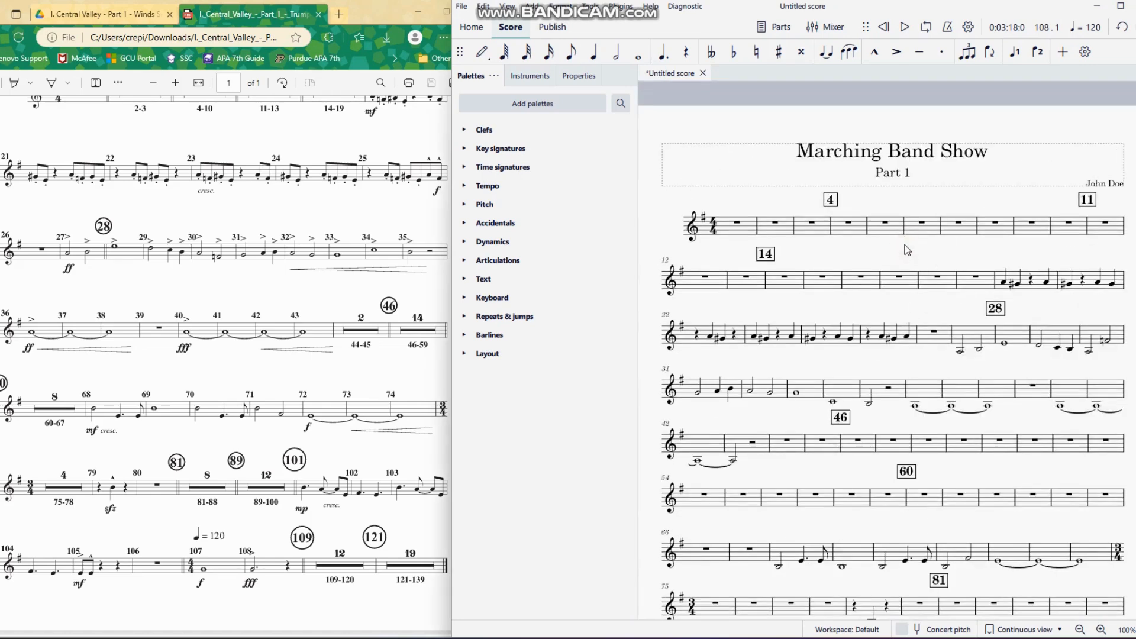
key(m)
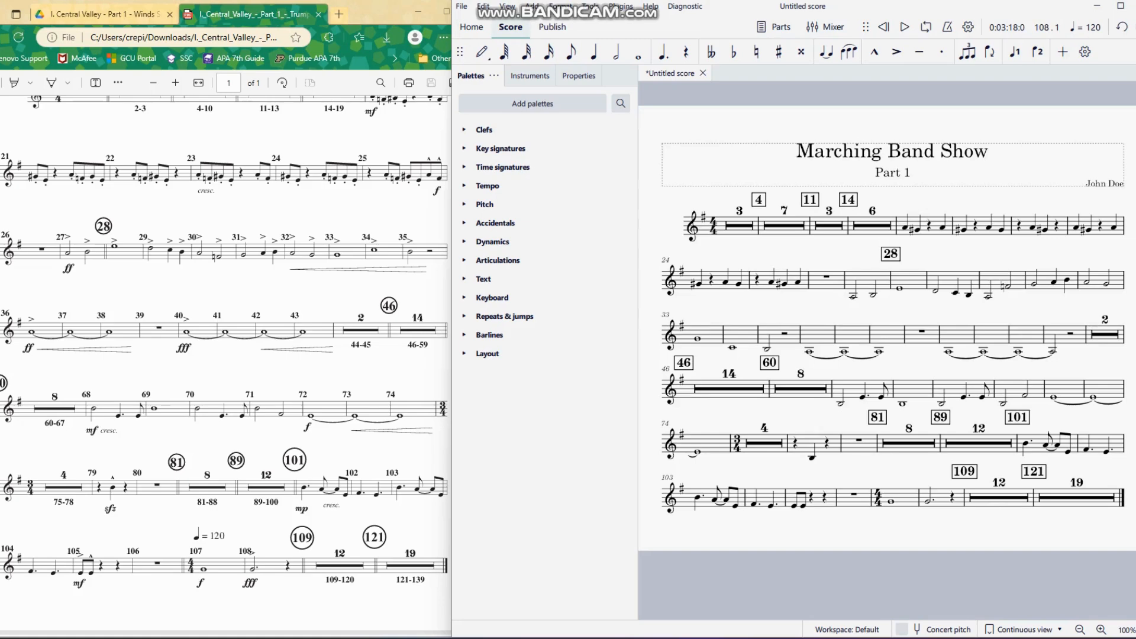
click(1055, 629)
click(1035, 568)
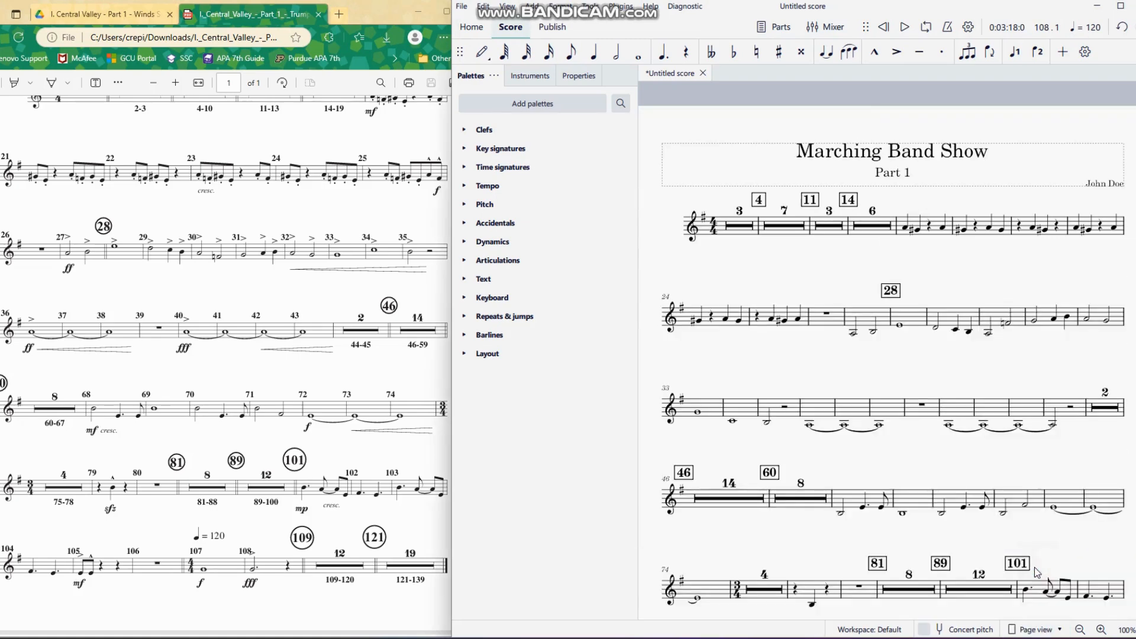
Add staccato articulations to all the notes in measures 20 to 25
scroll(1034, 568, up, 5)
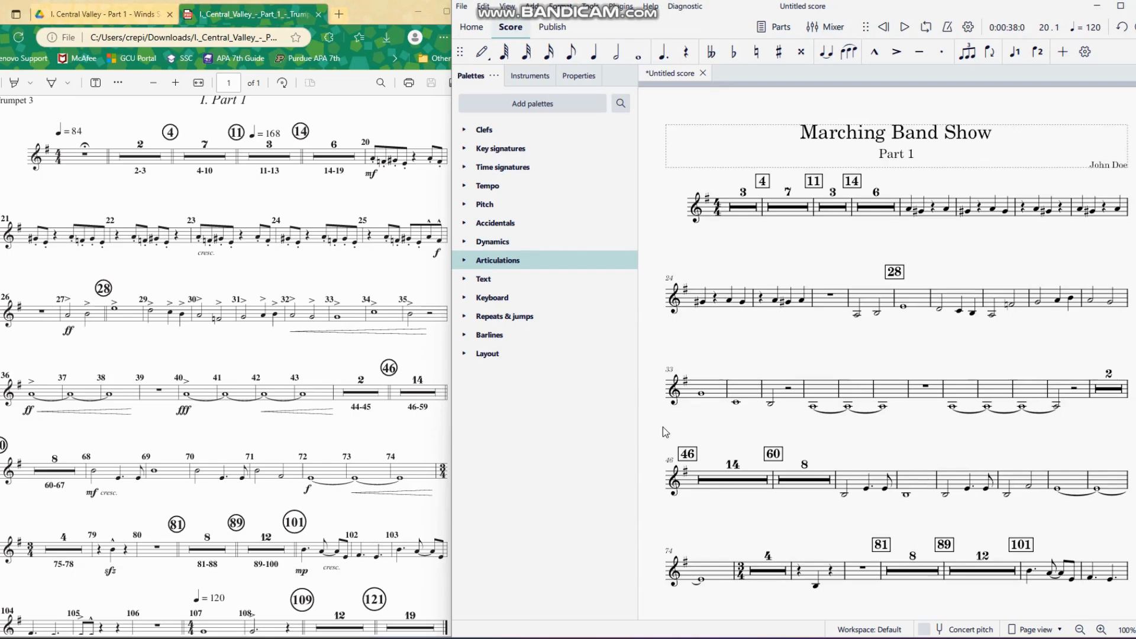
click(910, 207)
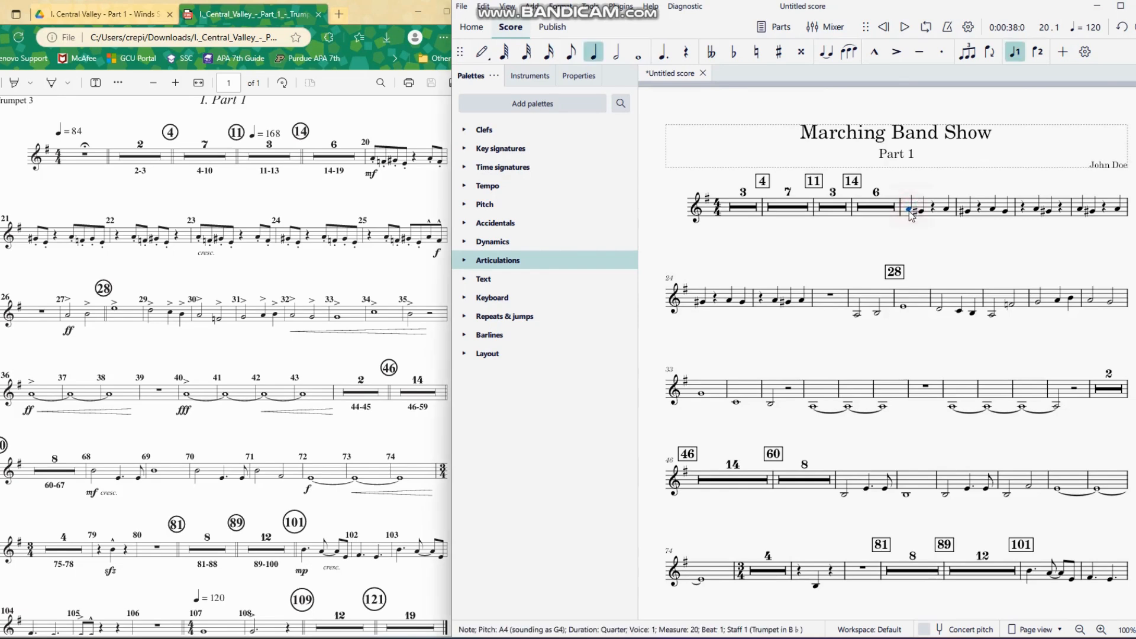
shift+click(802, 300)
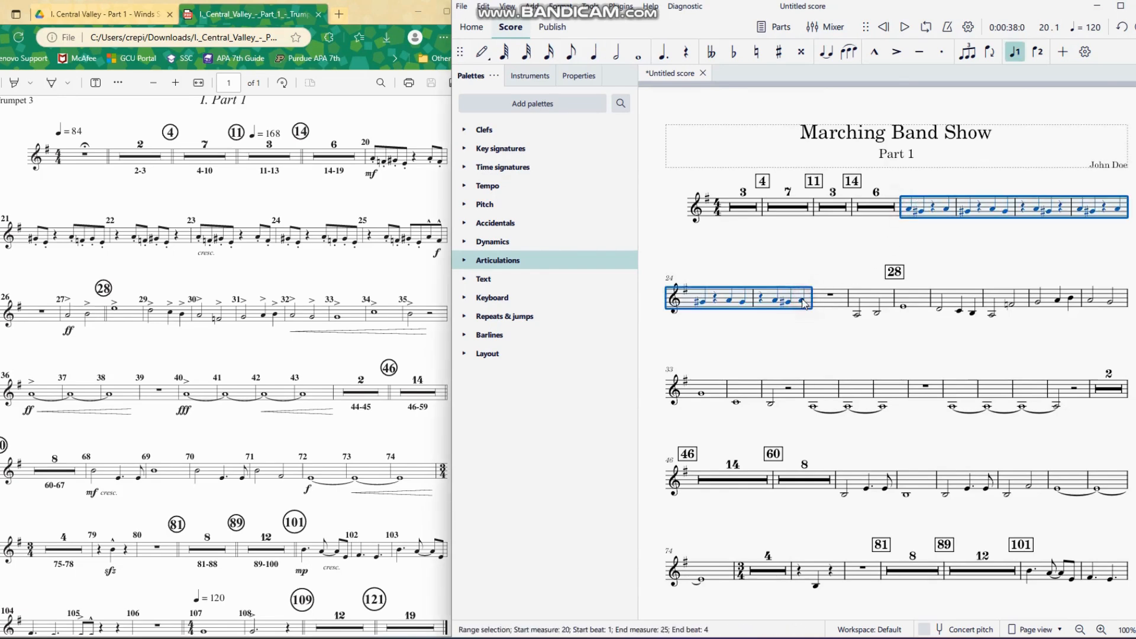
click(539, 262)
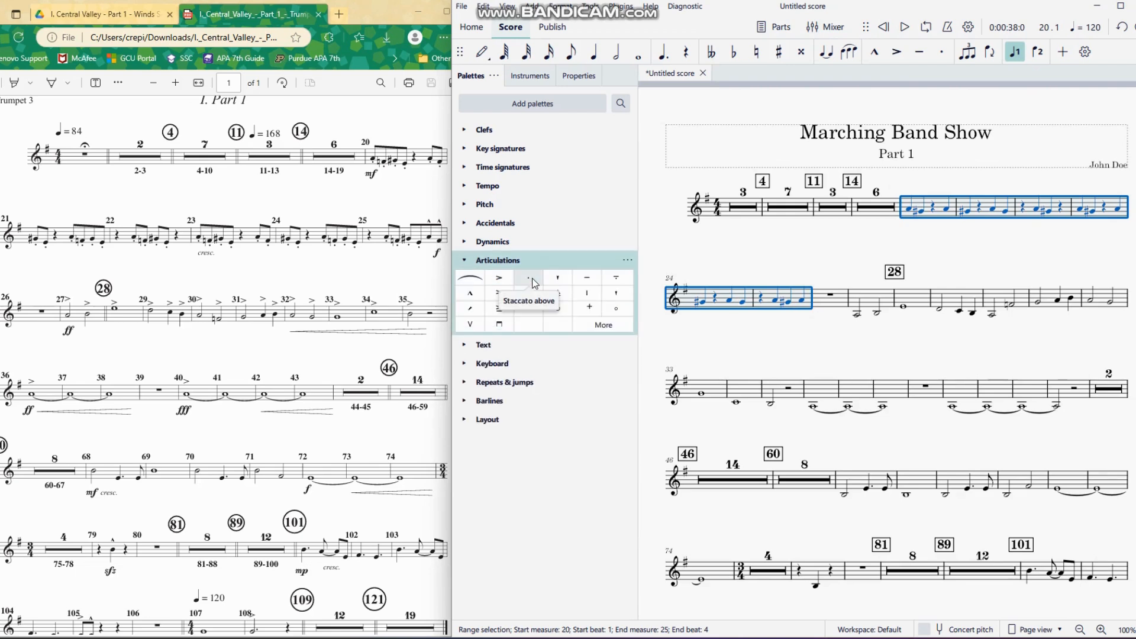
click(534, 282)
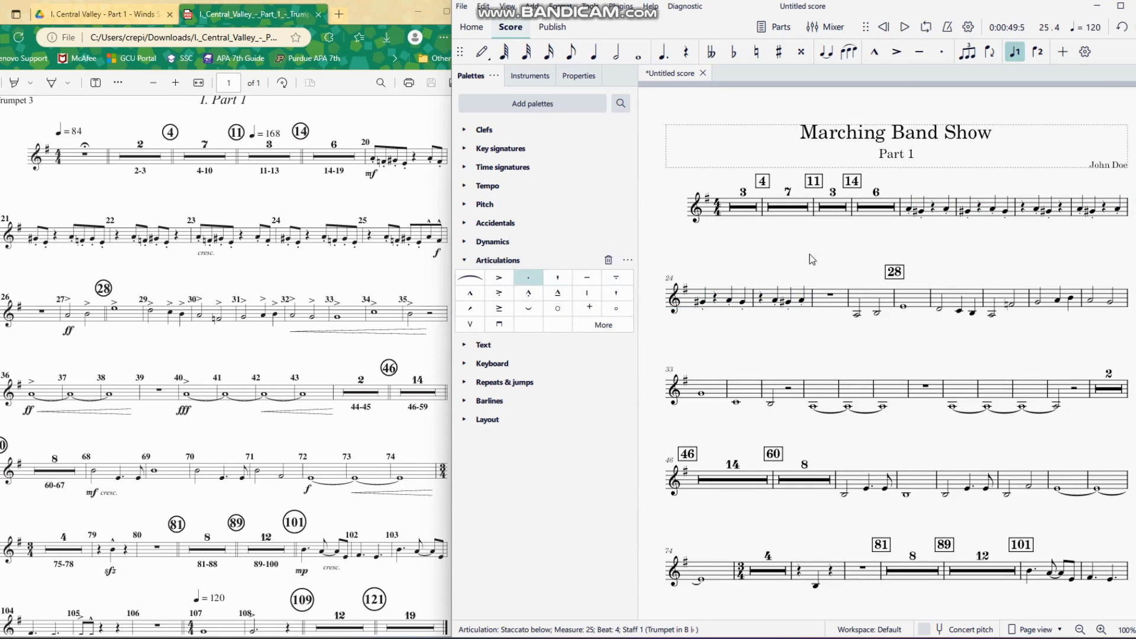
click(855, 267)
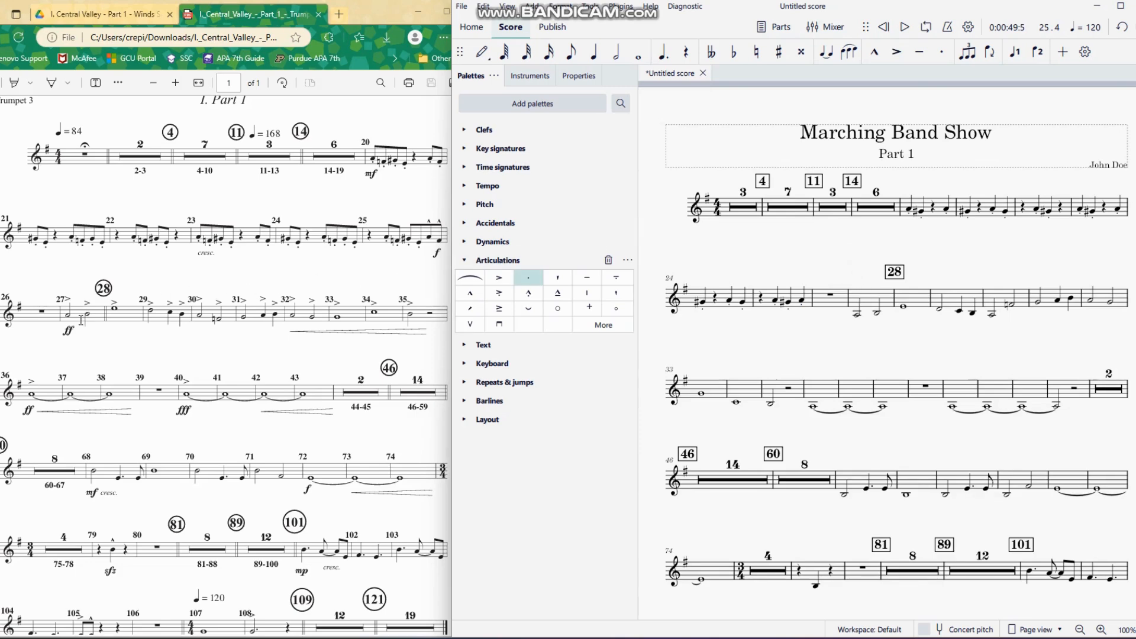
Add accents to all the notes from measure 27 through the first beat of measure 40
click(858, 315)
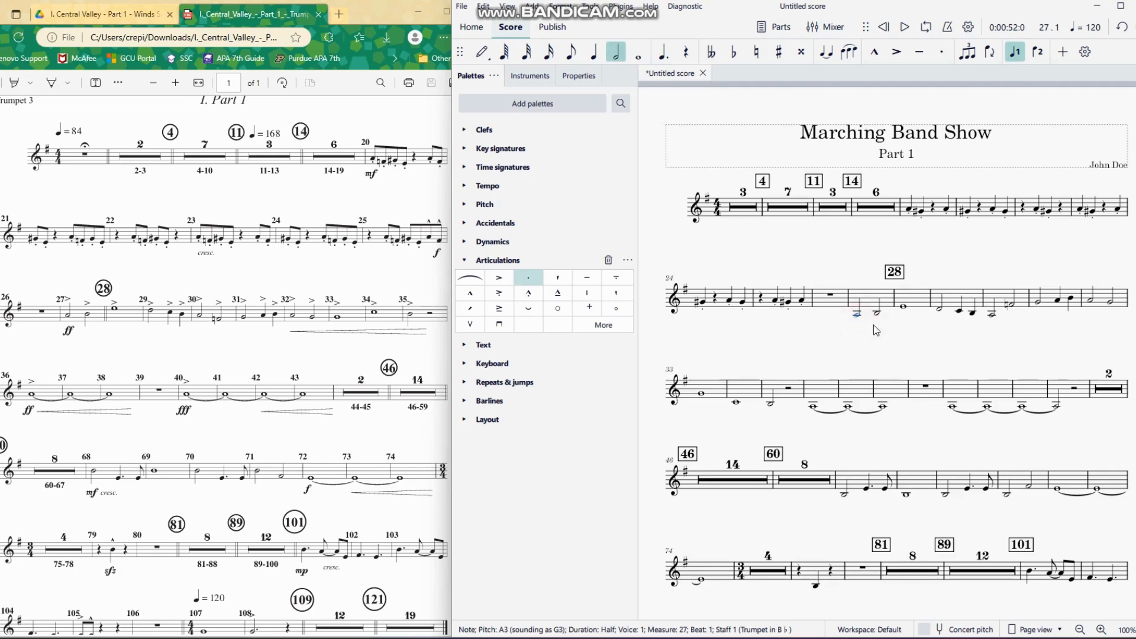
shift+click(952, 407)
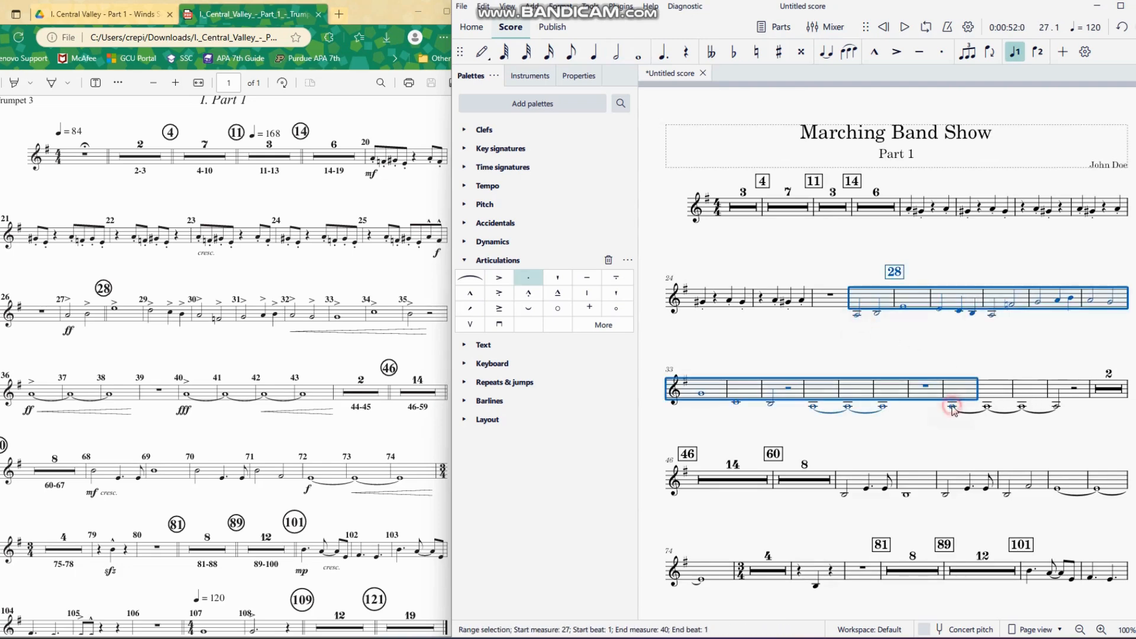
click(503, 282)
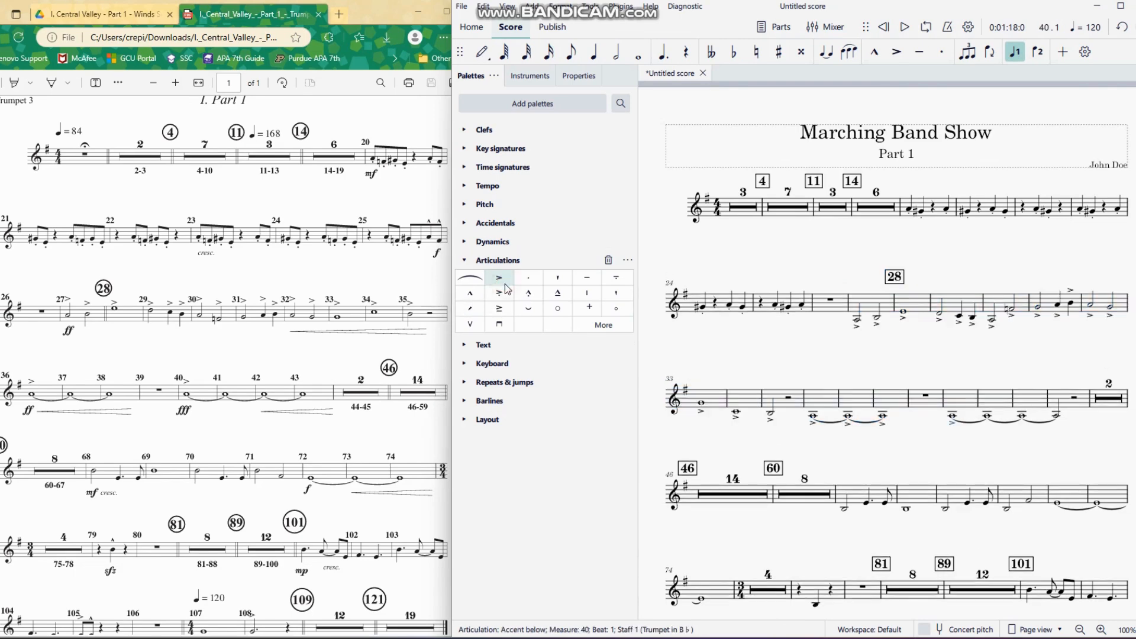
Delete the accents from the tied whole notes in measures 37 and 38
click(848, 425)
key(Delete)
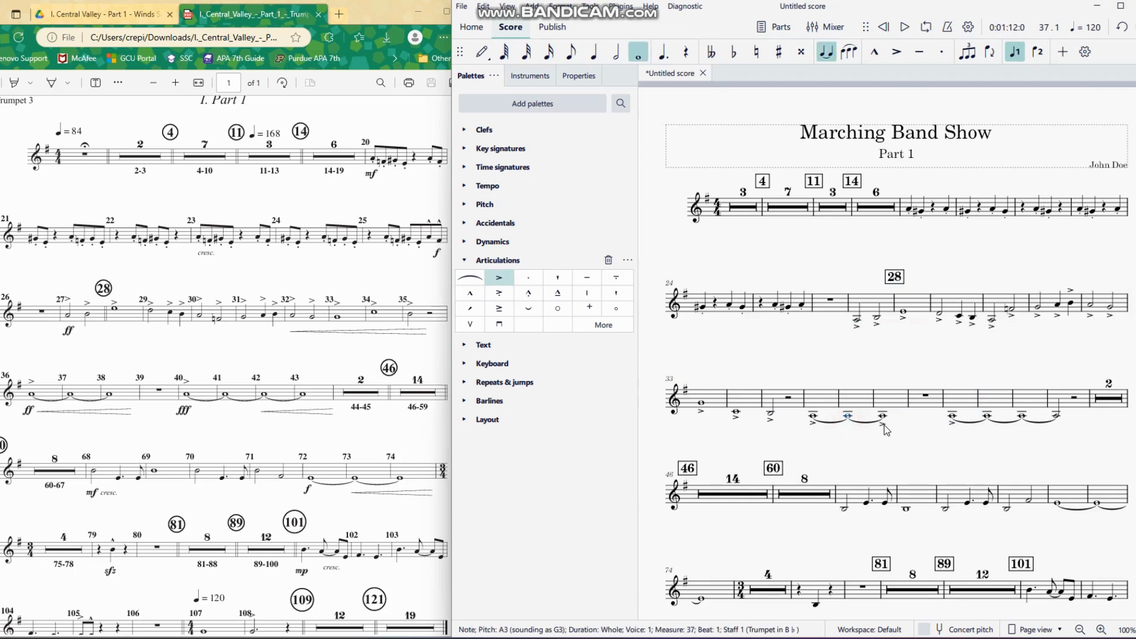
click(883, 422)
key(Delete)
Copy the marcato and accent marks from the PDF onto the notes in measures 79, 105 and 108
scroll(886, 428, down, 3)
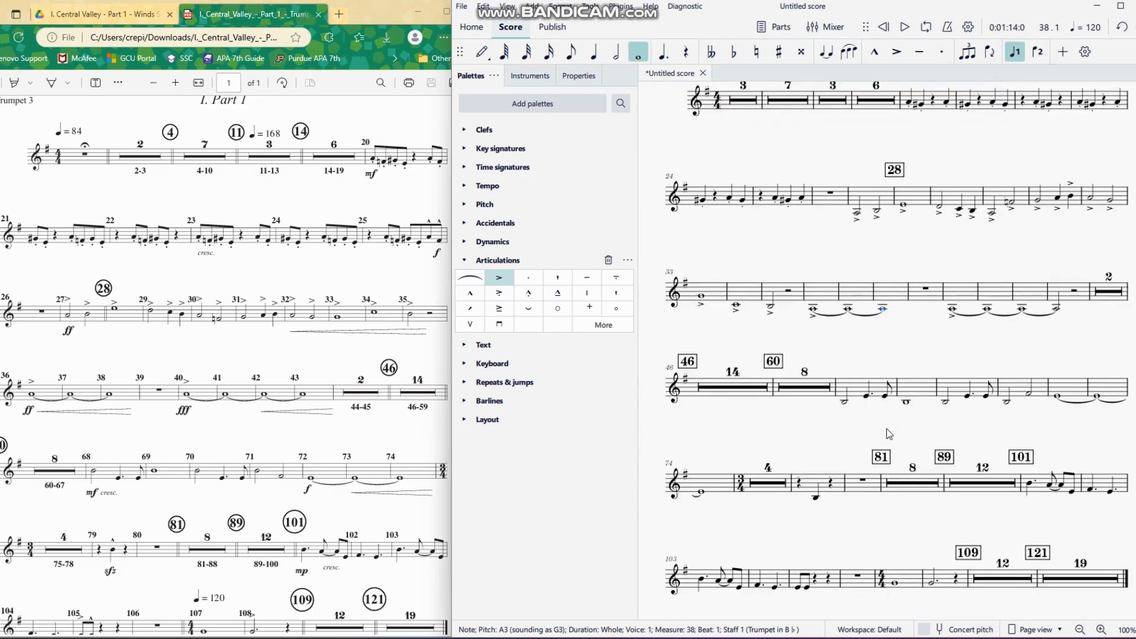
scroll(886, 434, down, 2)
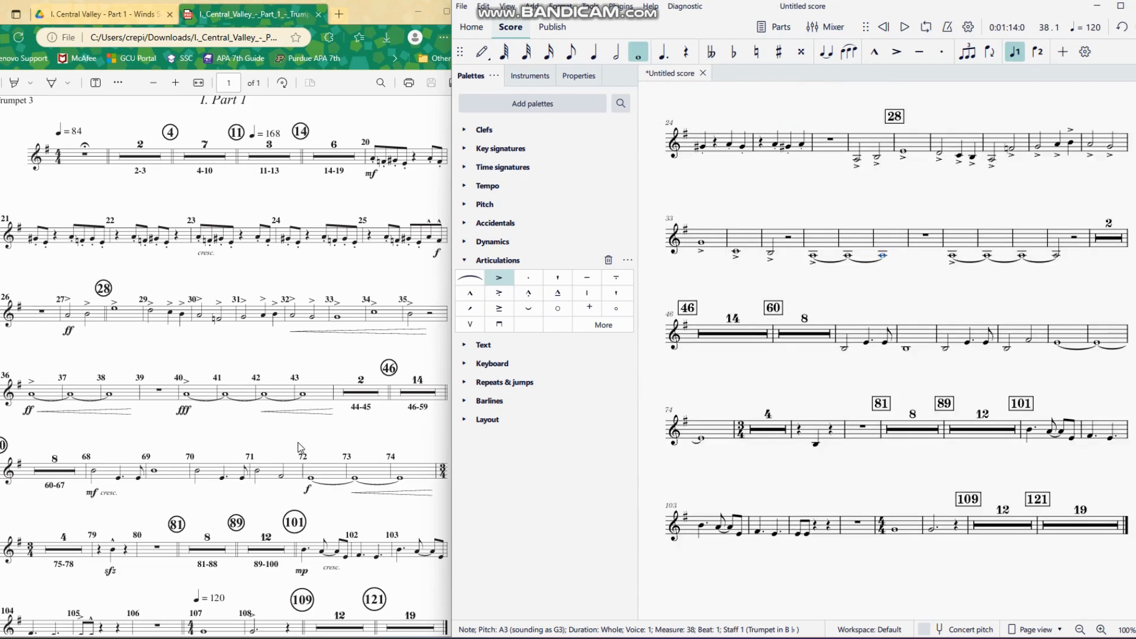
scroll(299, 448, down, 2)
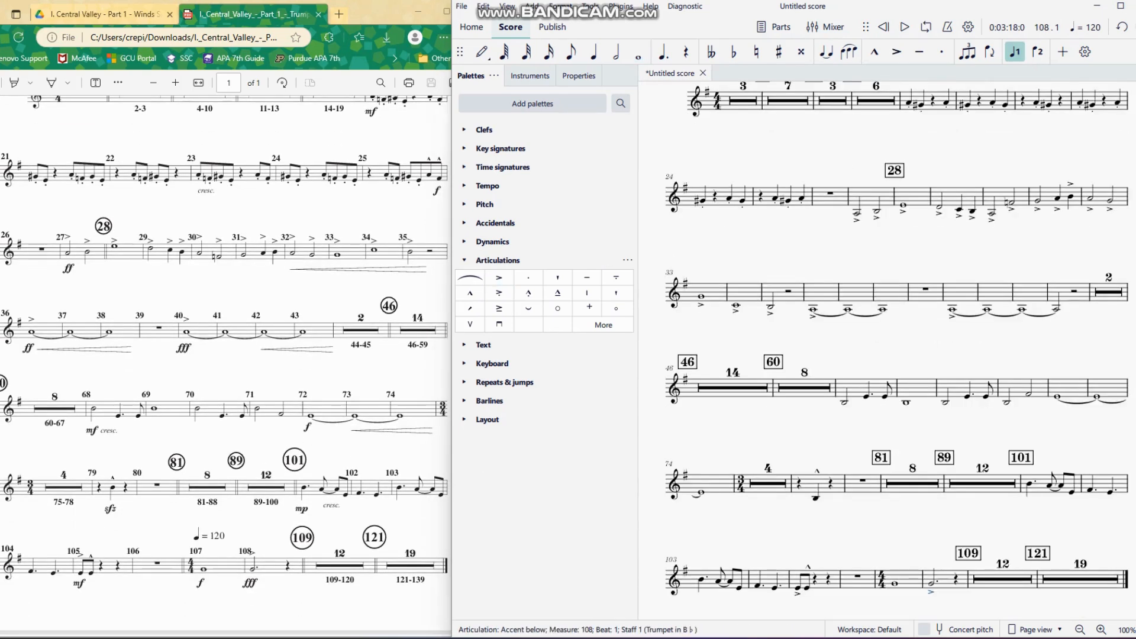
Copy the dynamics from the PDF into the score, including mf at measure 20 and cresc. at measure 23
click(547, 258)
click(533, 243)
scroll(276, 314, up, 2)
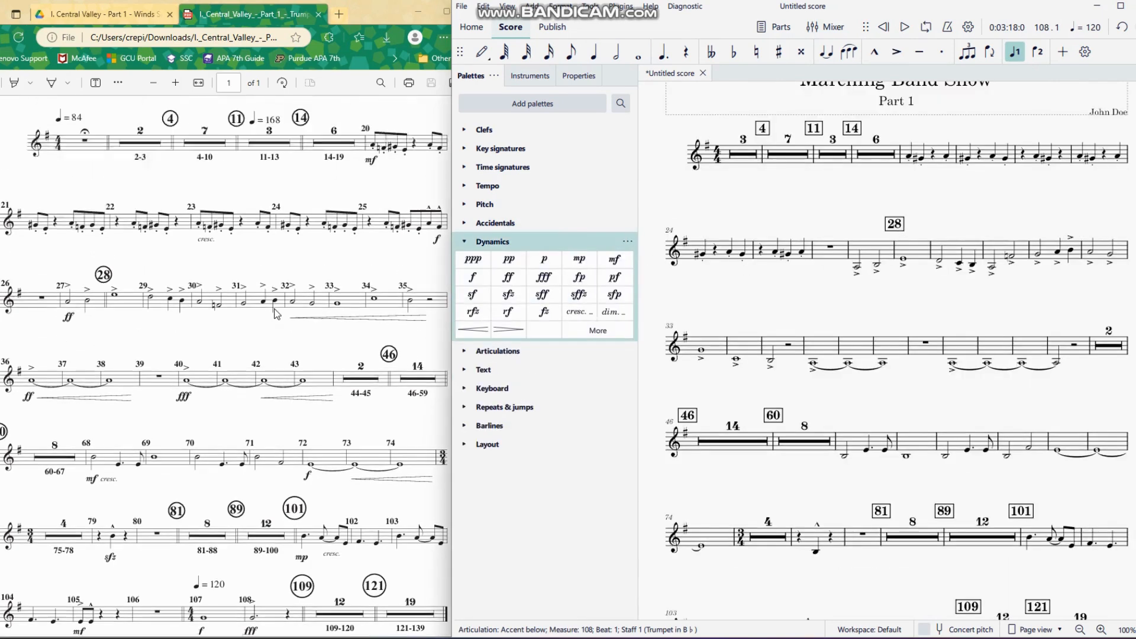
scroll(277, 313, up, 1)
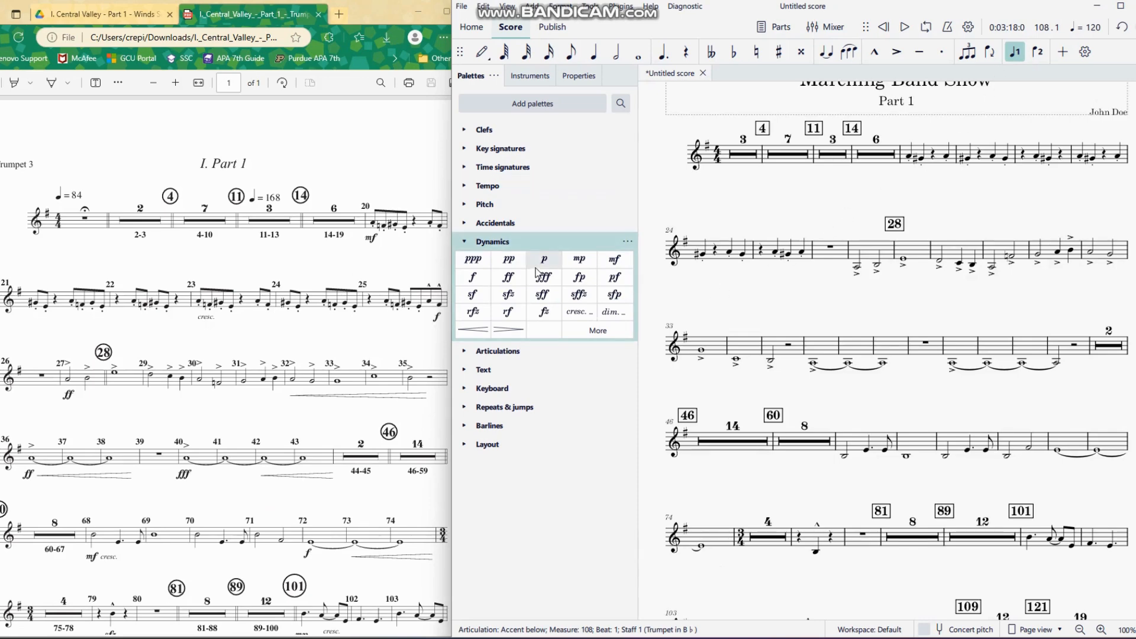
drag(614, 259, 908, 178)
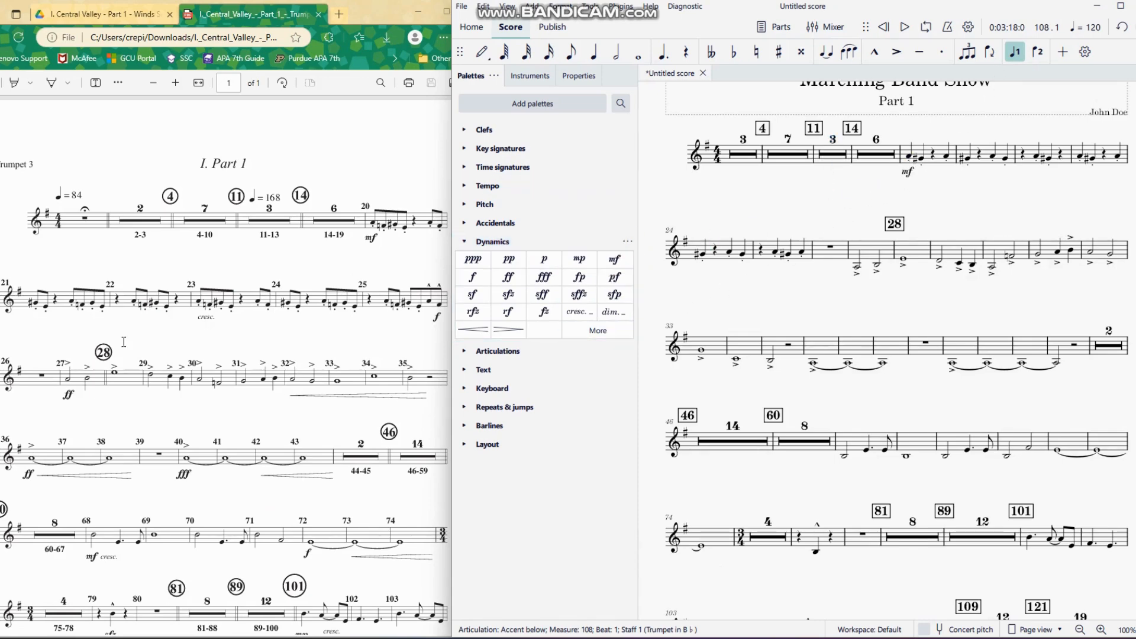
click(330, 398)
click(114, 477)
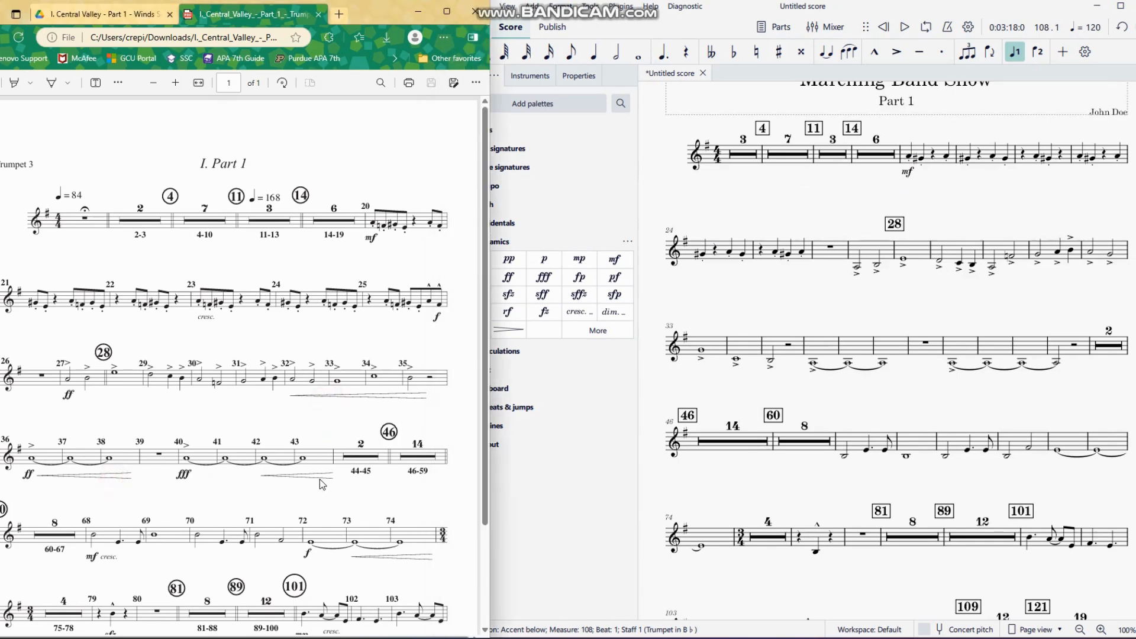
click(897, 208)
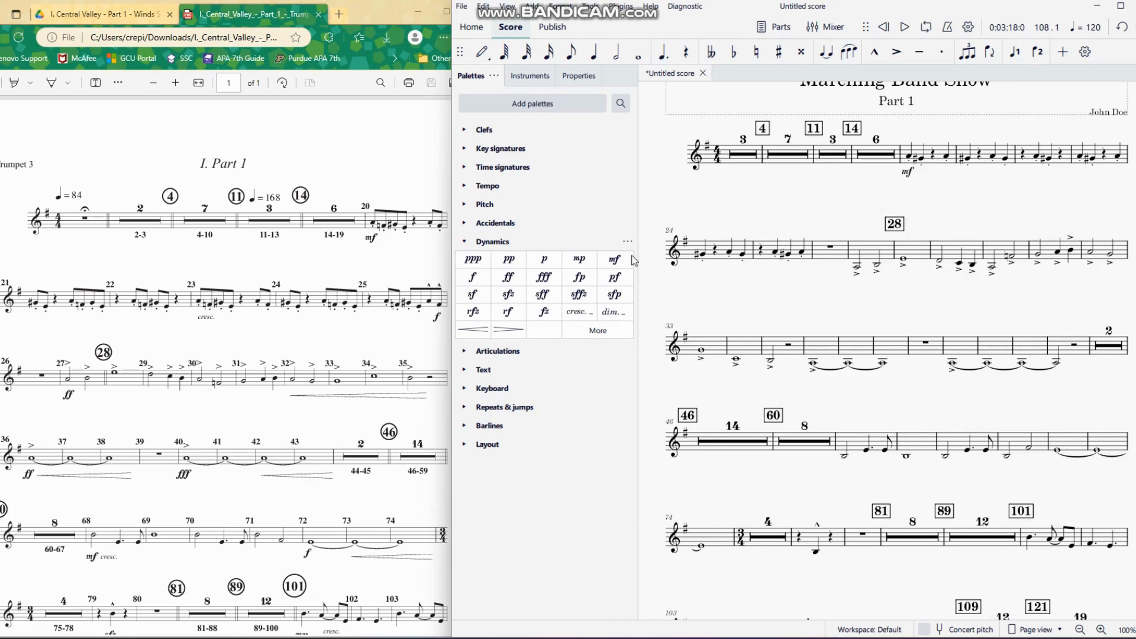
drag(575, 313, 1081, 178)
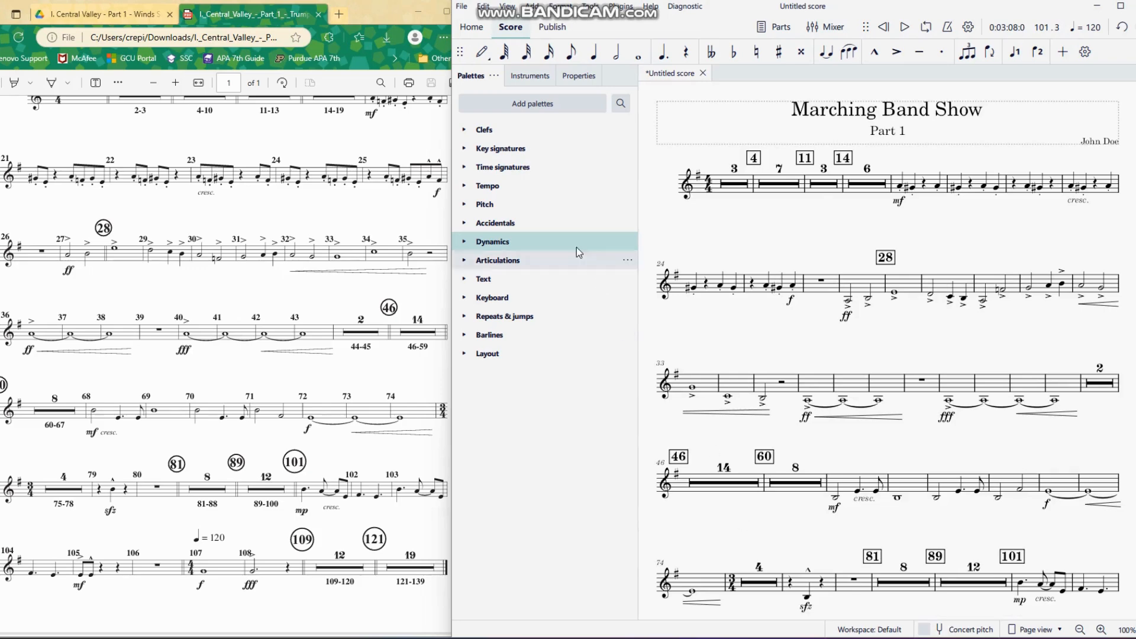
Add a tempo marking of quarter note = 84 at measure 1
click(515, 186)
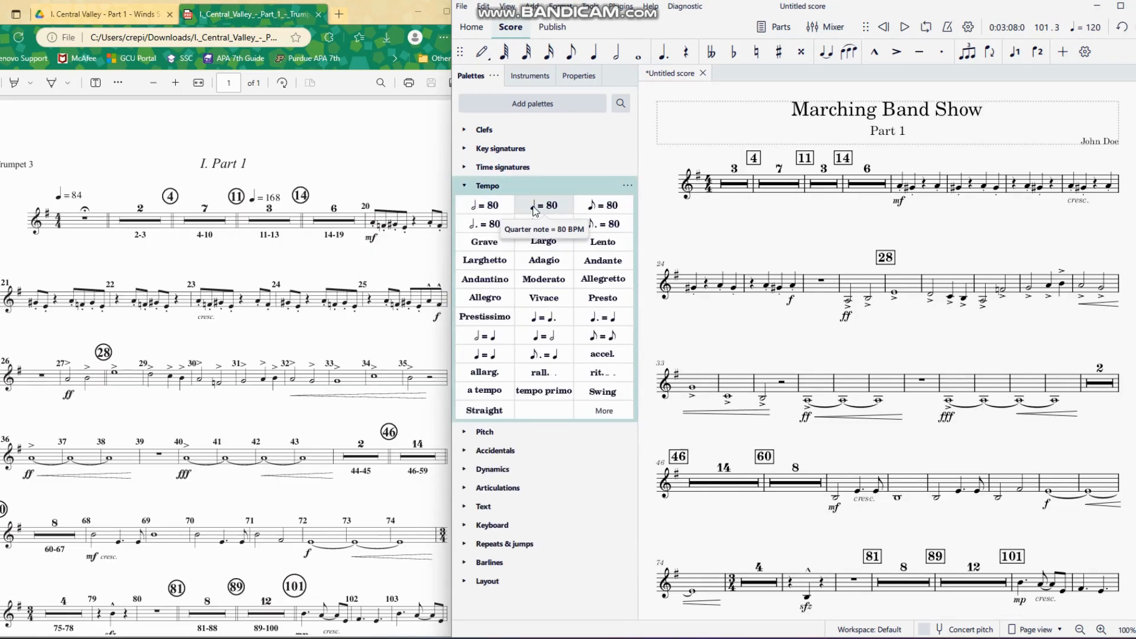
drag(543, 204, 715, 185)
key(BackSpace)
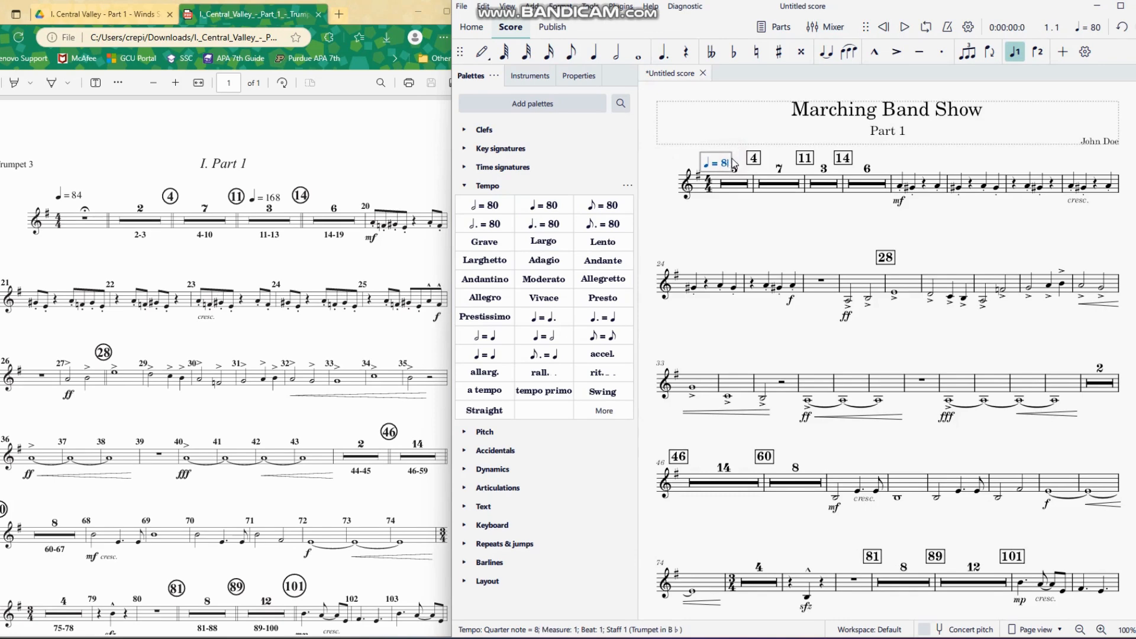
text(4)
key(Escape)
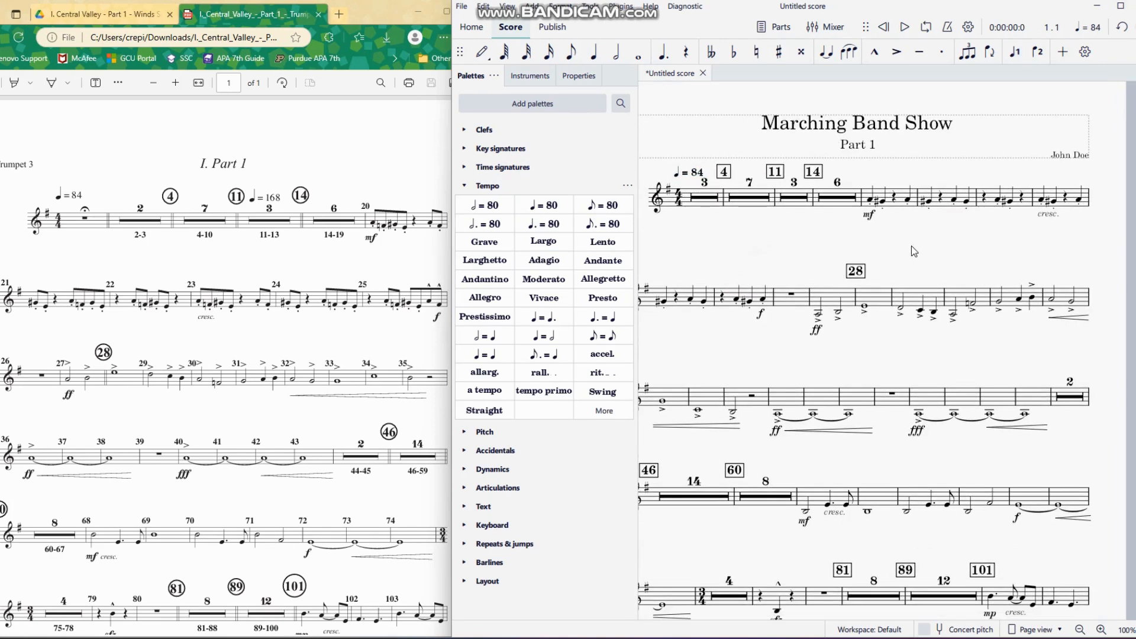
Add a tempo marking of quarter note = 168 at measure 11
drag(543, 204, 810, 184)
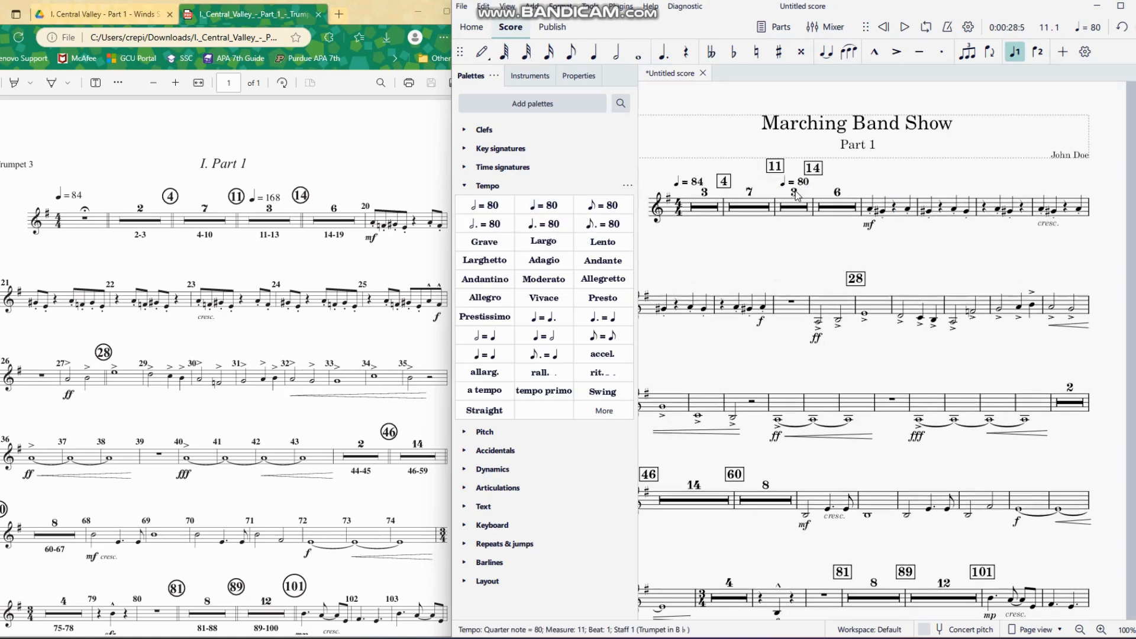
key(BackSpace)
key(BackSpace)
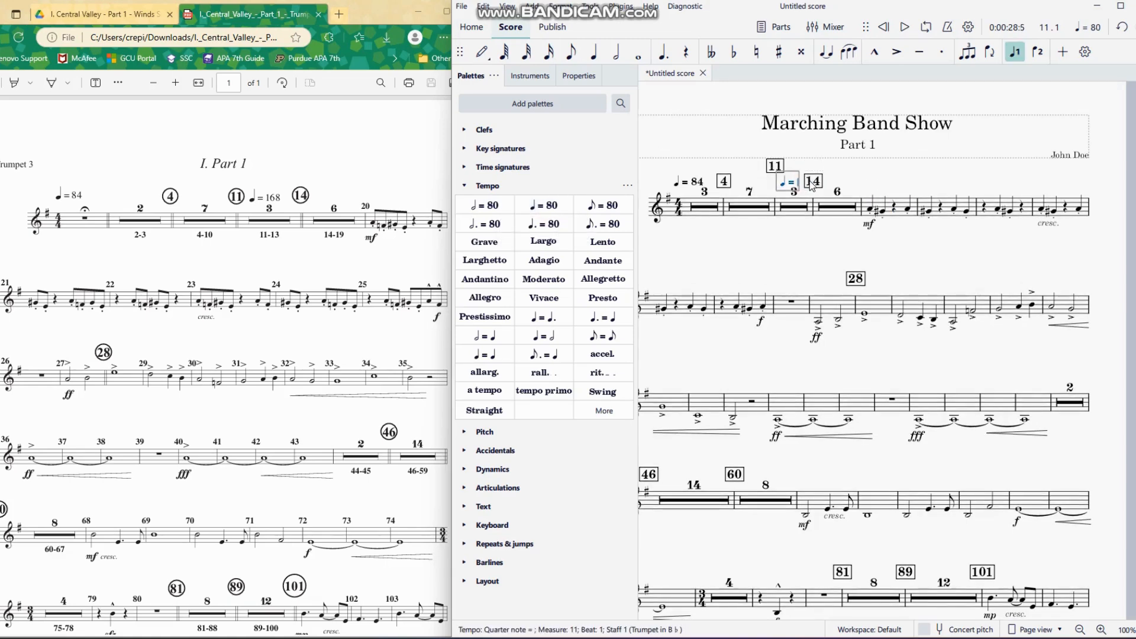
text(168)
click(740, 242)
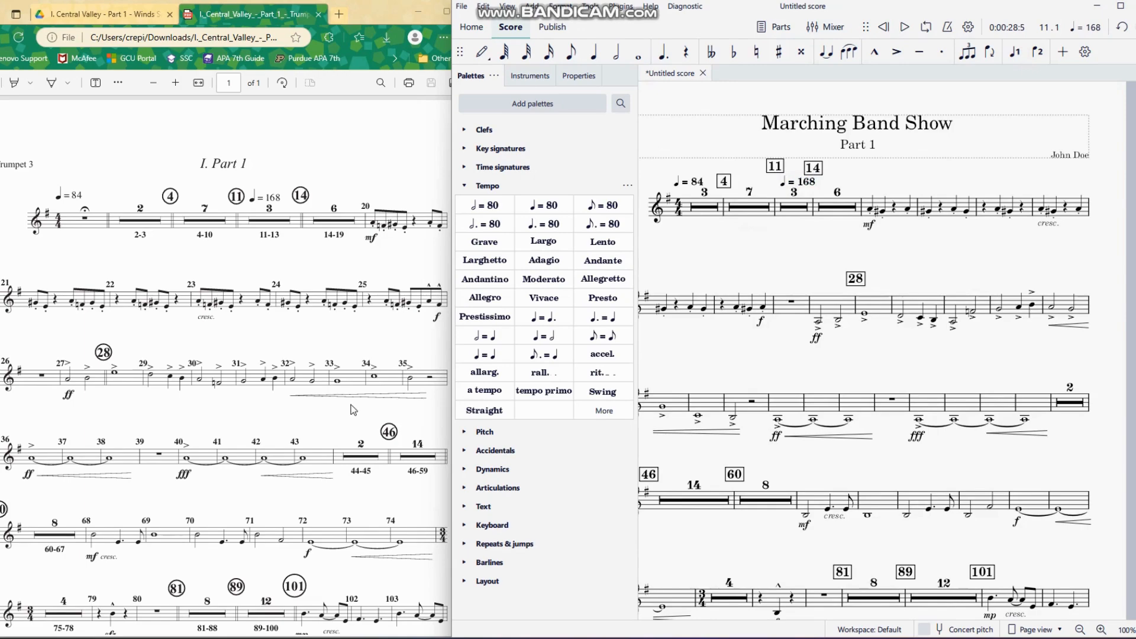
Add system breaks after measures 20, 25 and 59 to match the line layout of the PDF
scroll(296, 329, down, 2)
scroll(296, 329, up, 2)
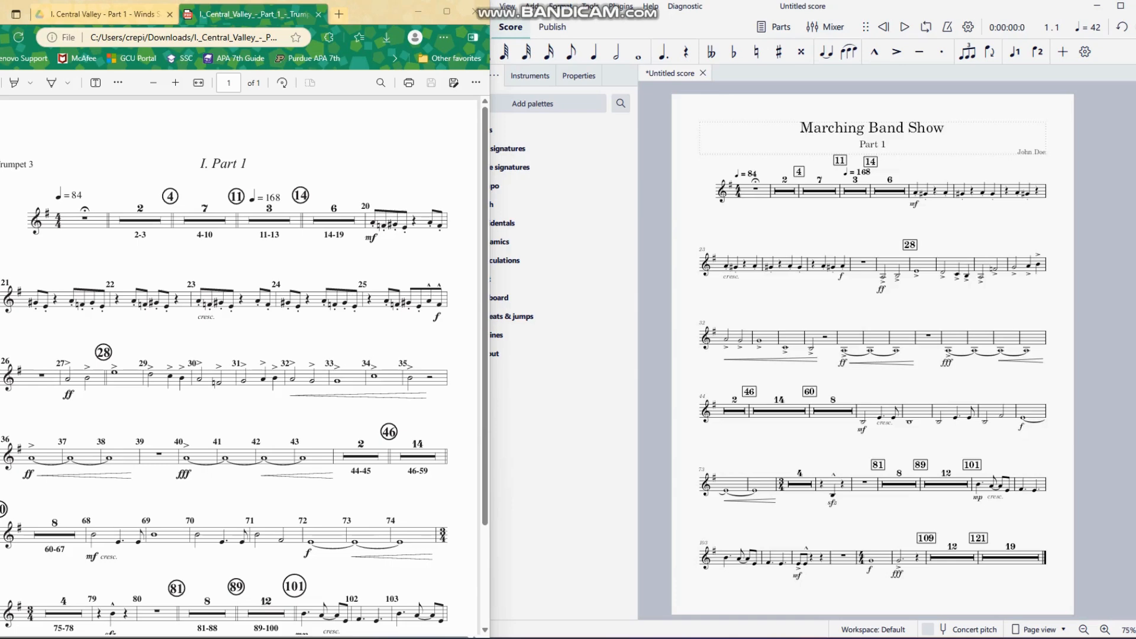
click(654, 294)
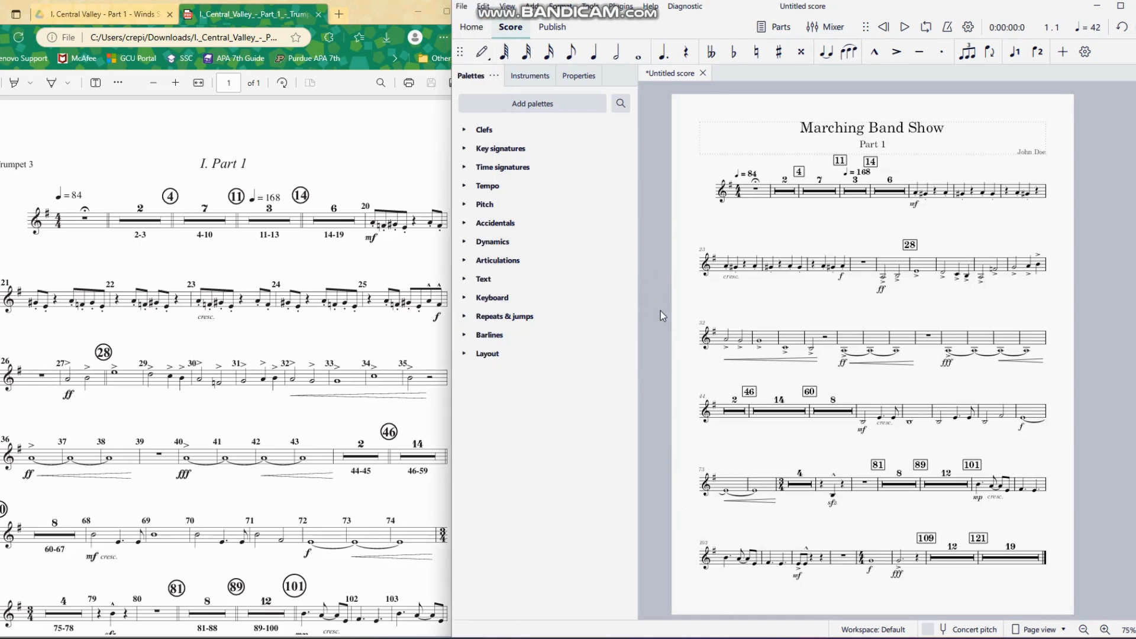
click(517, 354)
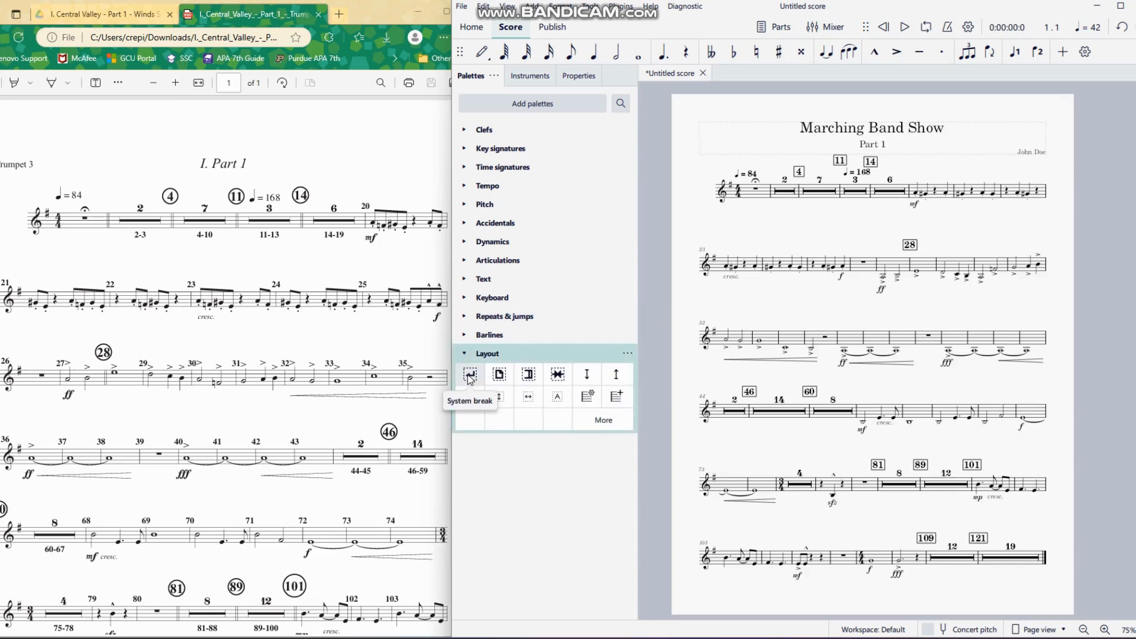
mouse_move(470, 379)
mouse_down()
mouse_move(870, 243)
mouse_move(933, 199)
mouse_up()
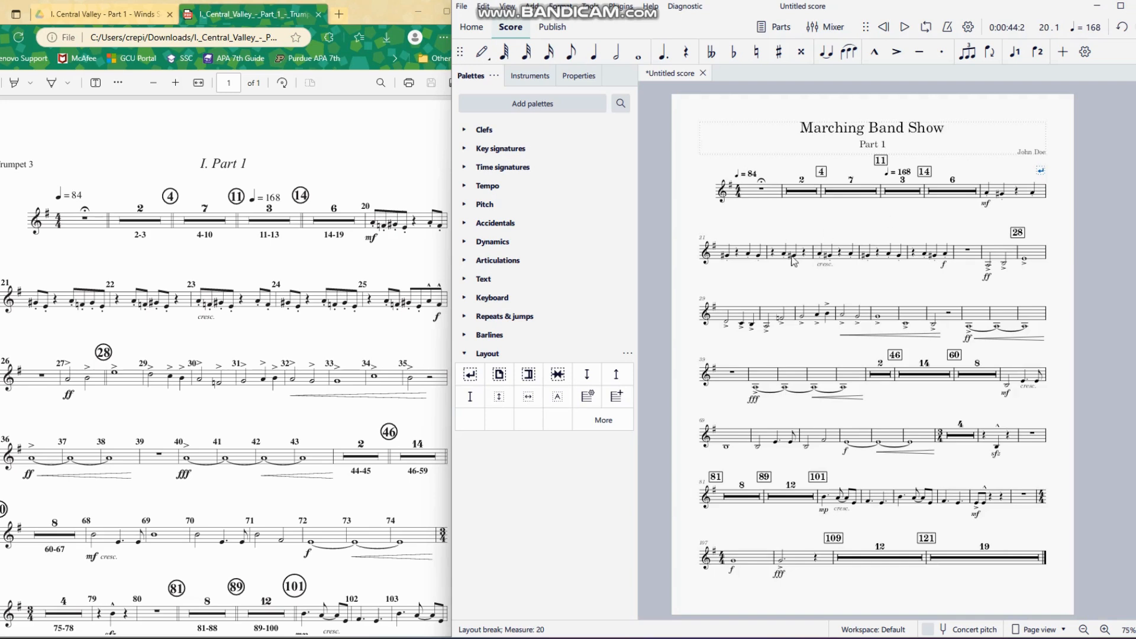
drag(471, 374, 932, 256)
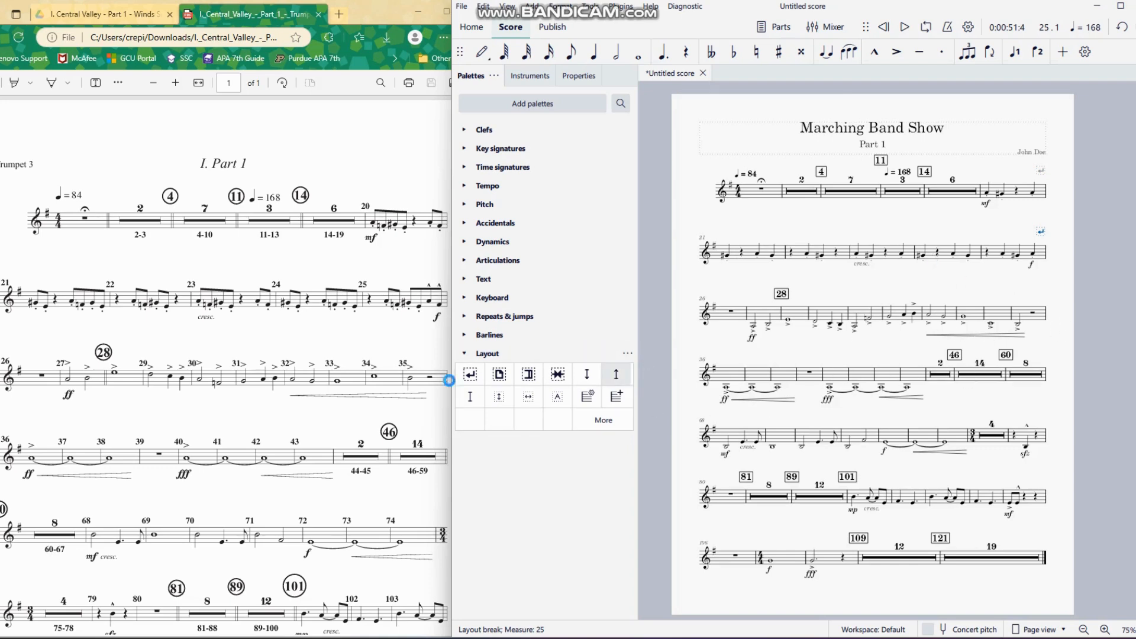
drag(478, 376, 981, 379)
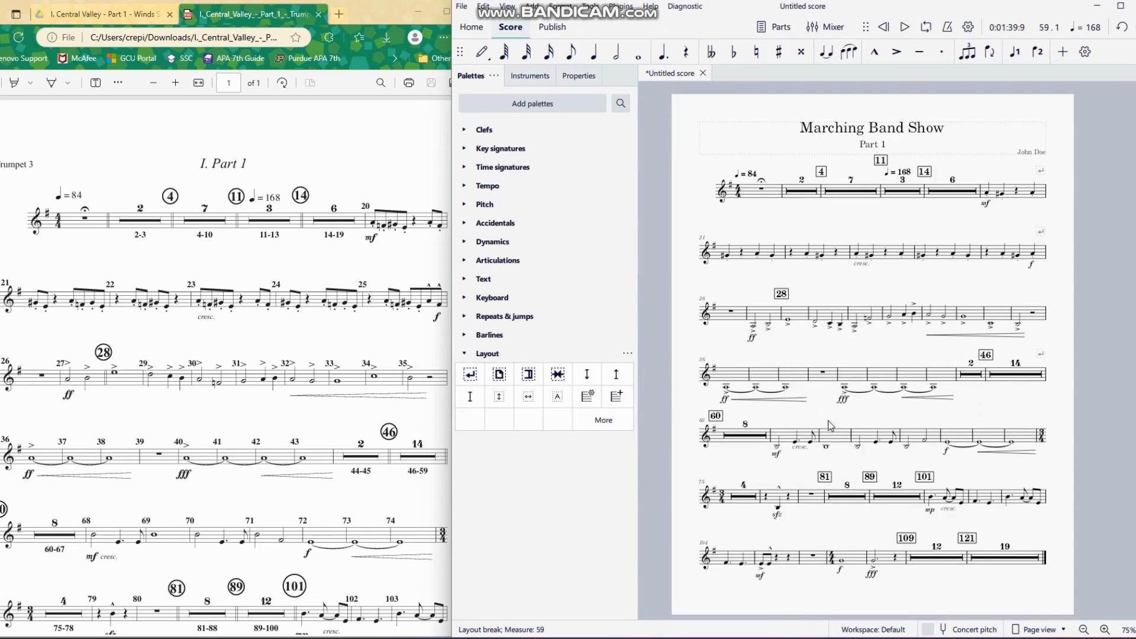
scroll(245, 460, down, 2)
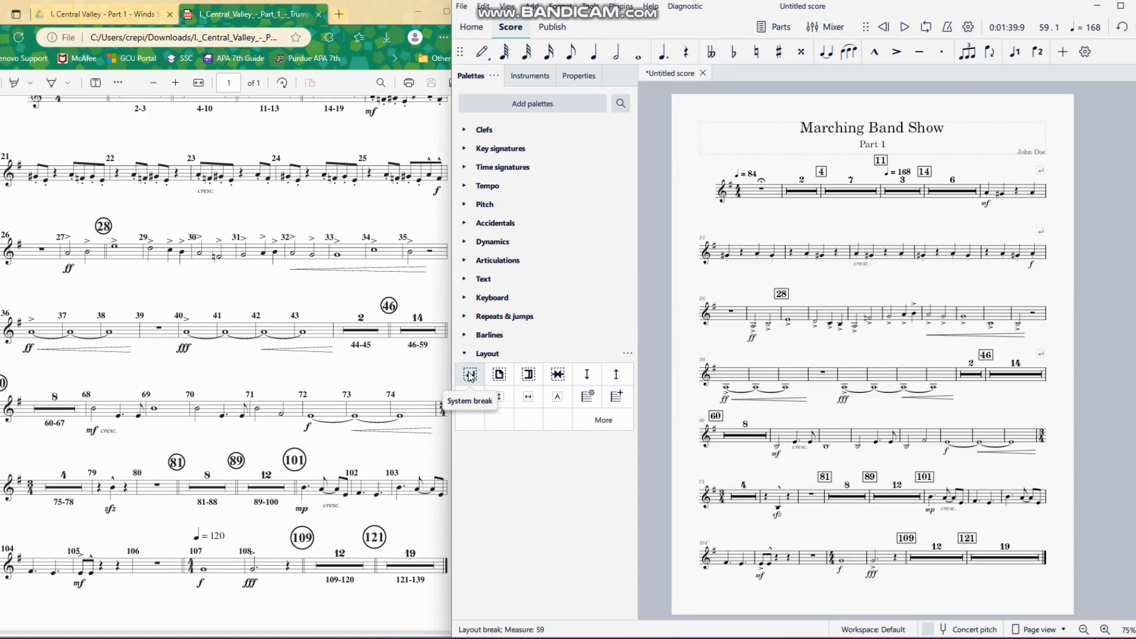
click(499, 357)
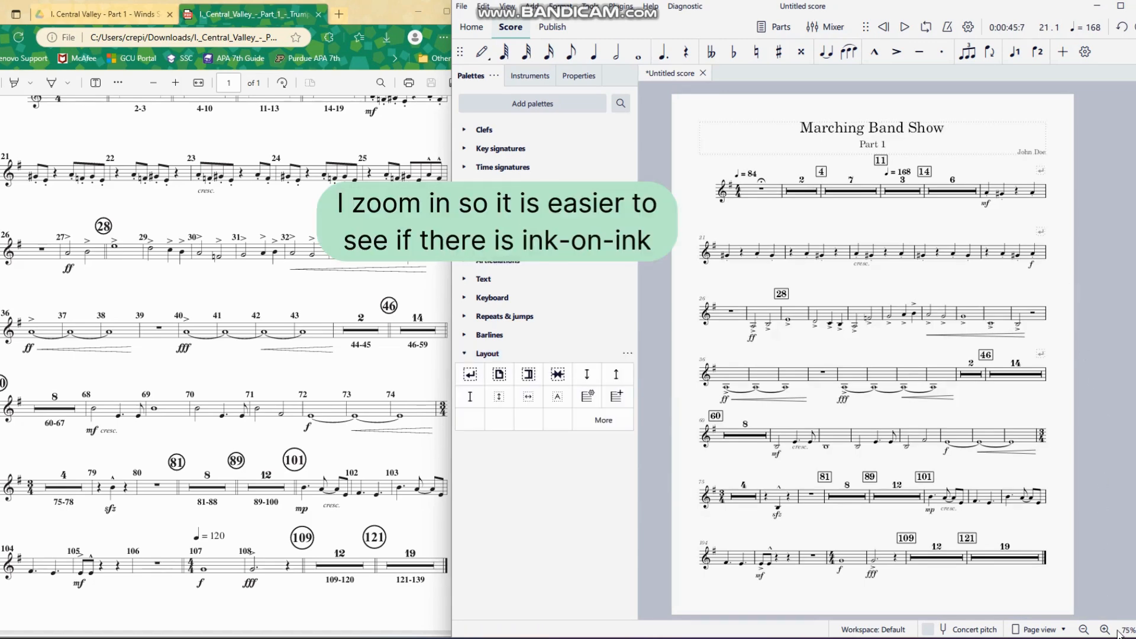
Maximize the score window and move the crescendo hairpin under measures 32 to 35 slightly lower, away from the accents
click(1104, 630)
click(1104, 630)
scroll(868, 554, up, 4)
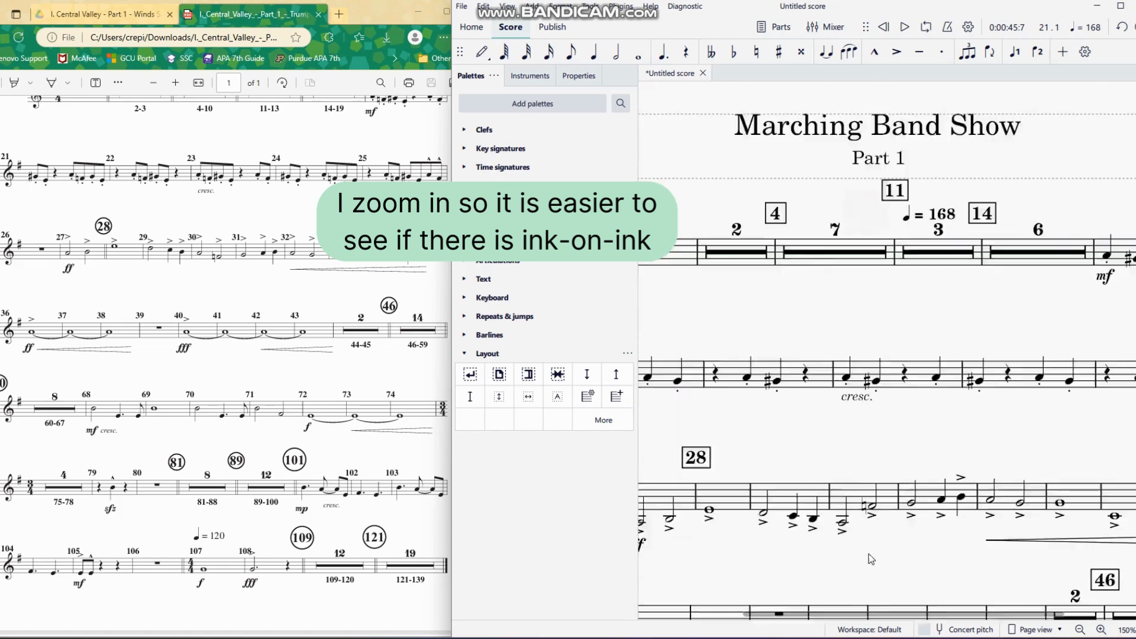
scroll(868, 554, up, 2)
drag(919, 548, 1013, 437)
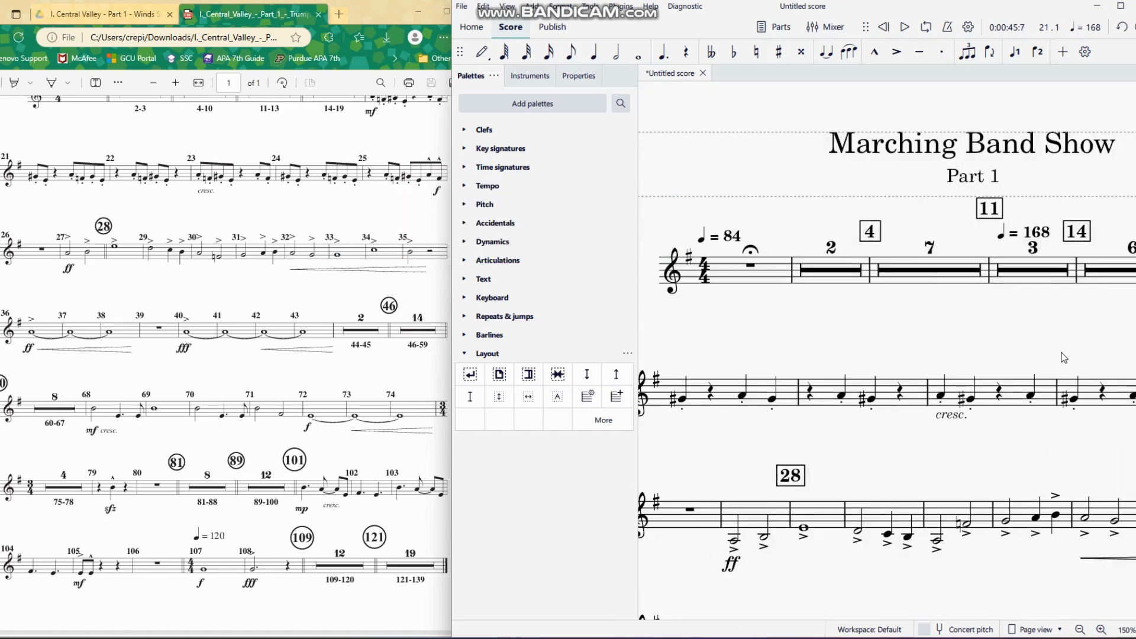
drag(1062, 355, 782, 358)
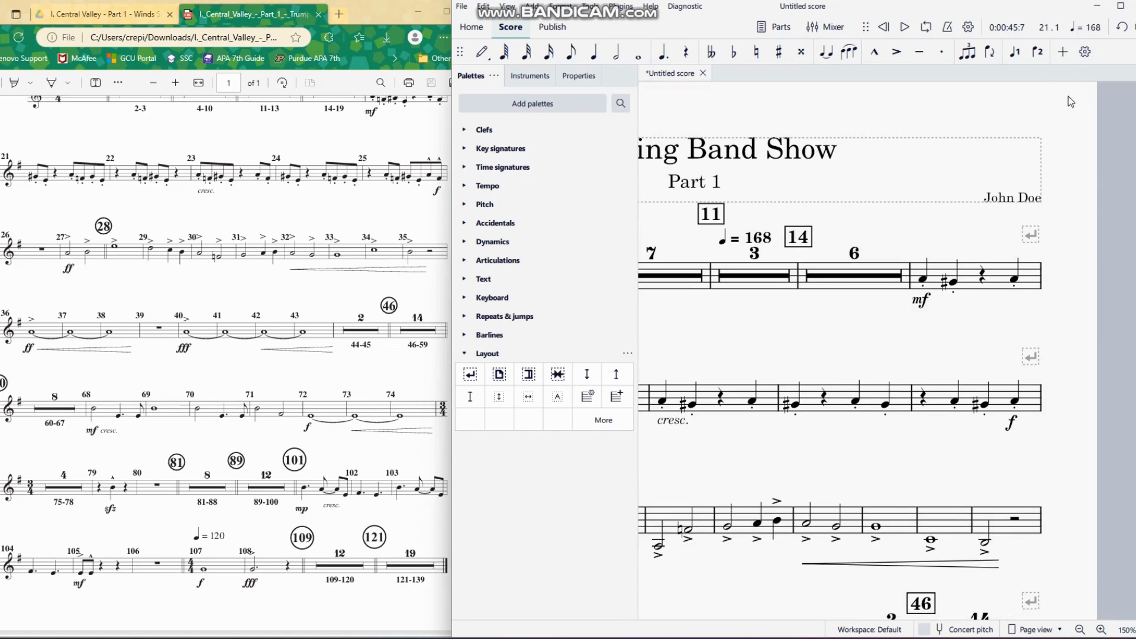
click(1120, 6)
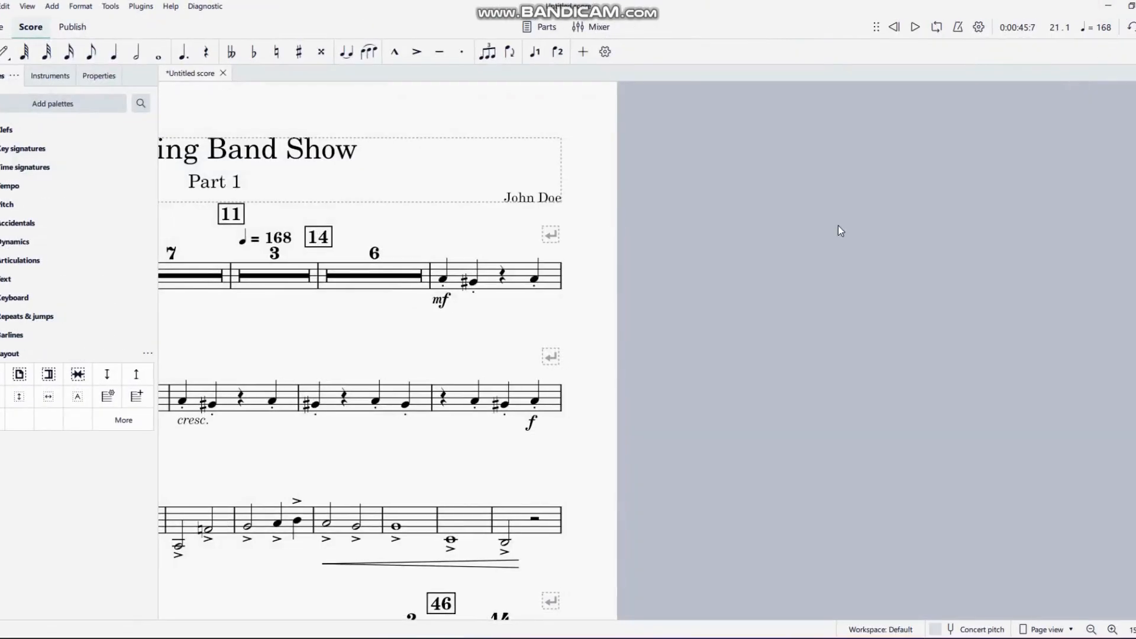
mouse_move(384, 364)
mouse_down()
mouse_move(448, 227)
mouse_move(663, 330)
mouse_up()
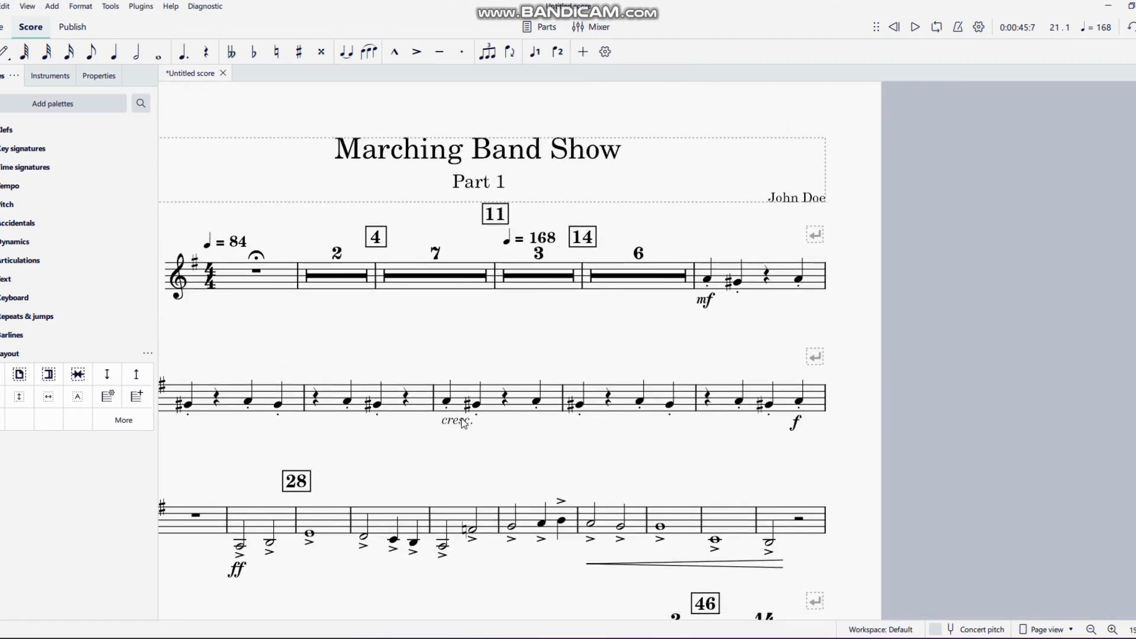
drag(487, 472, 540, 381)
click(689, 475)
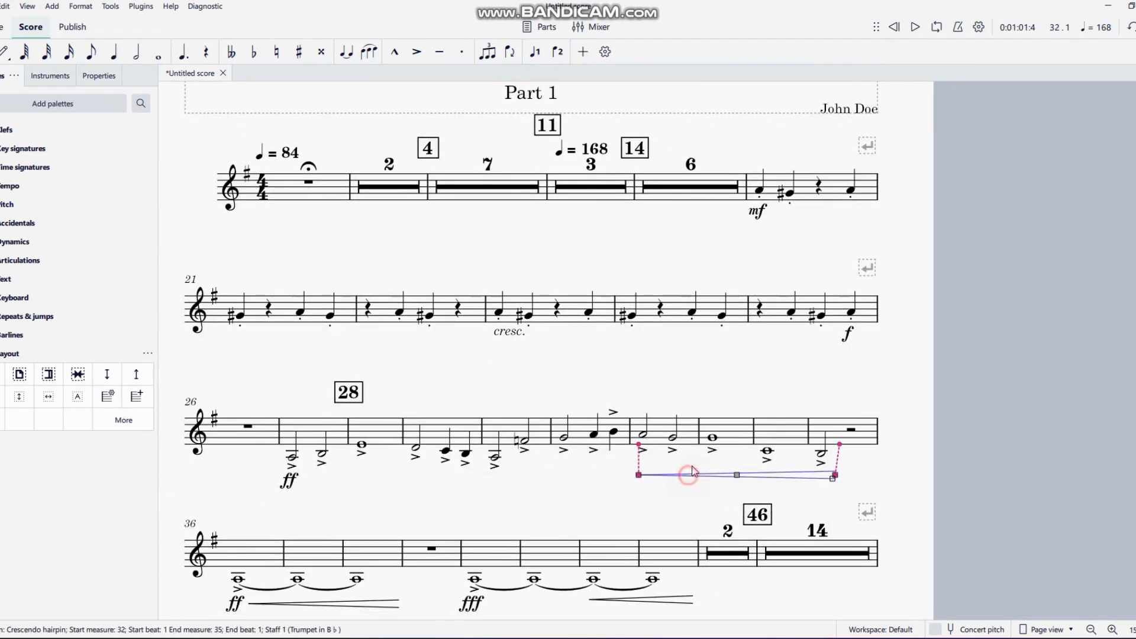
drag(694, 470, 690, 480)
click(553, 492)
Lower the cresc. markings at measures 68 and 23 so they sit clear of the notes and staccato dots
drag(464, 517, 542, 413)
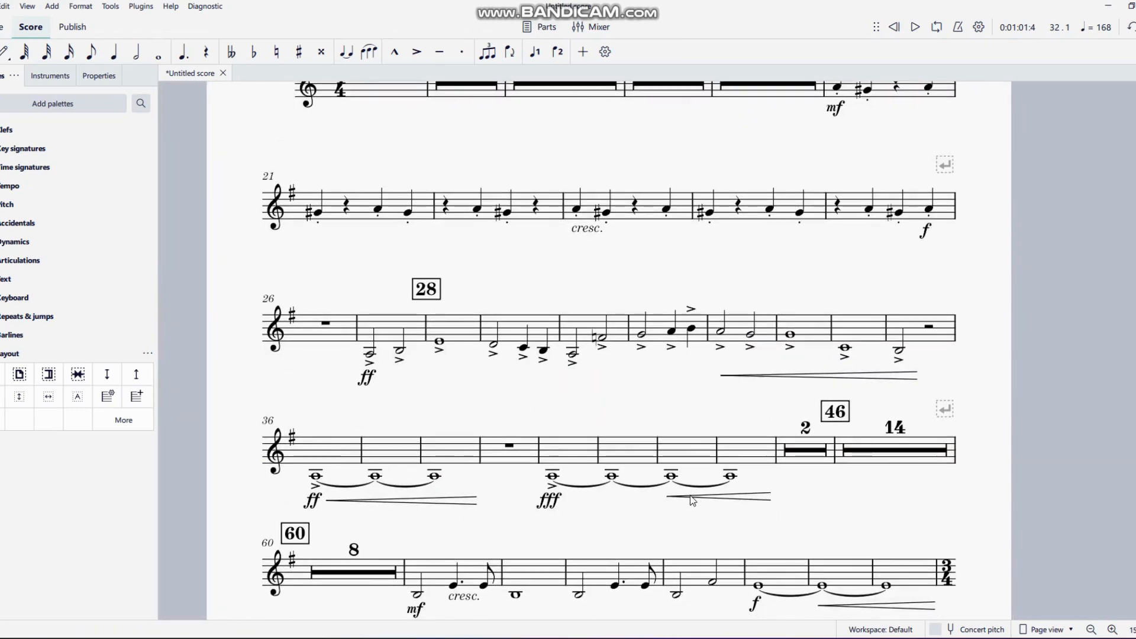
drag(679, 527, 650, 382)
click(442, 488)
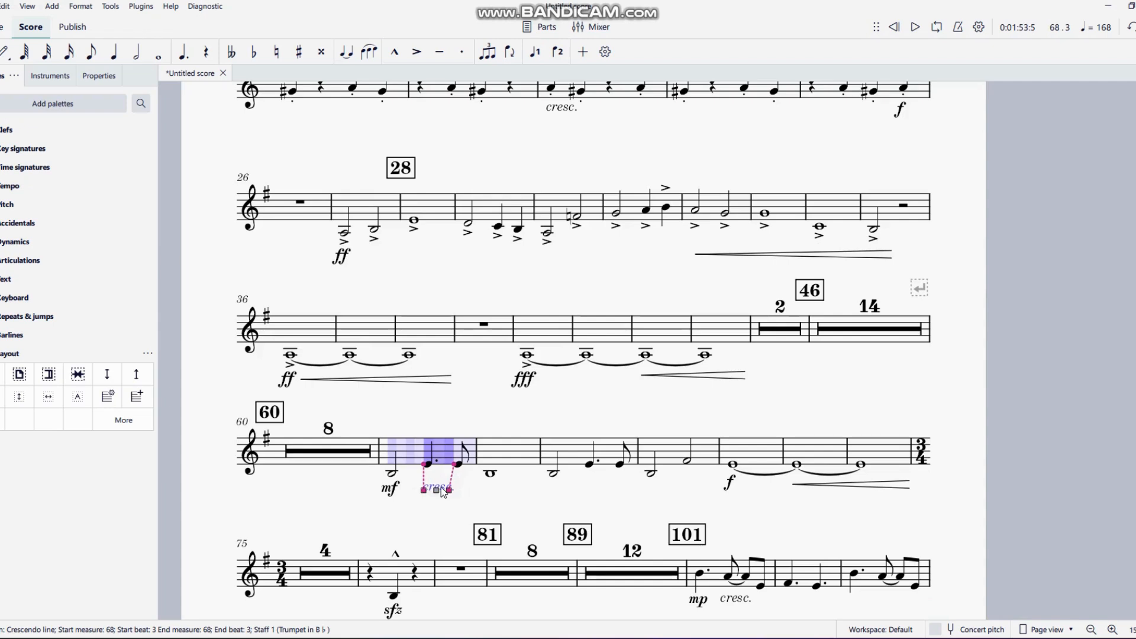
drag(550, 102, 550, 111)
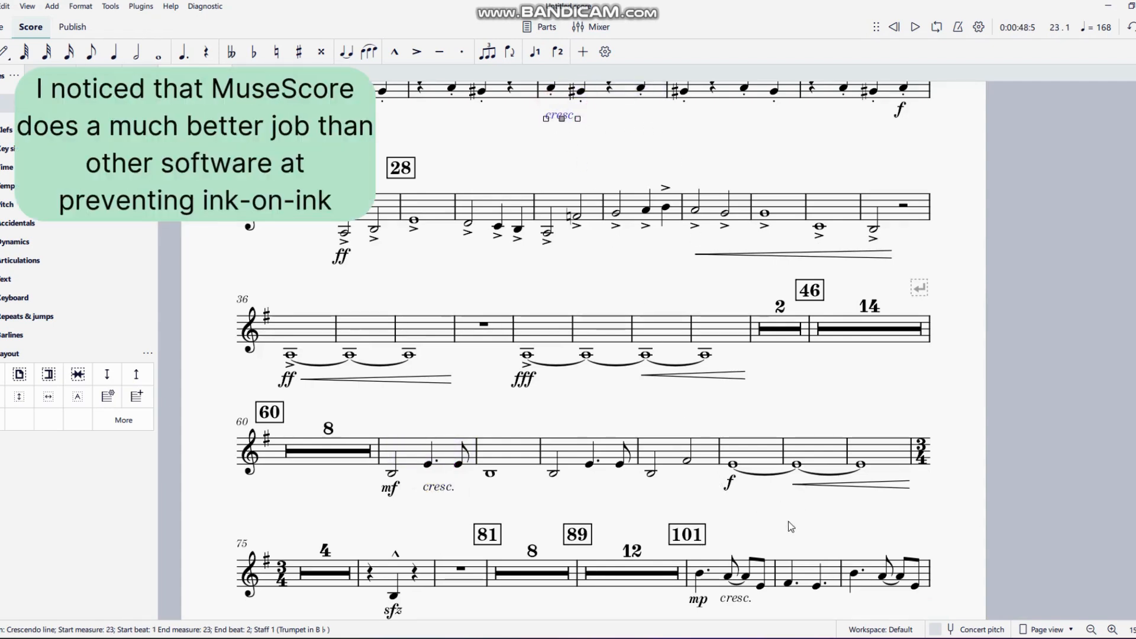
click(769, 520)
Add an upward staff spacer at measure 36 and shorten it to tighten the gap below the previous system
drag(802, 526, 856, 379)
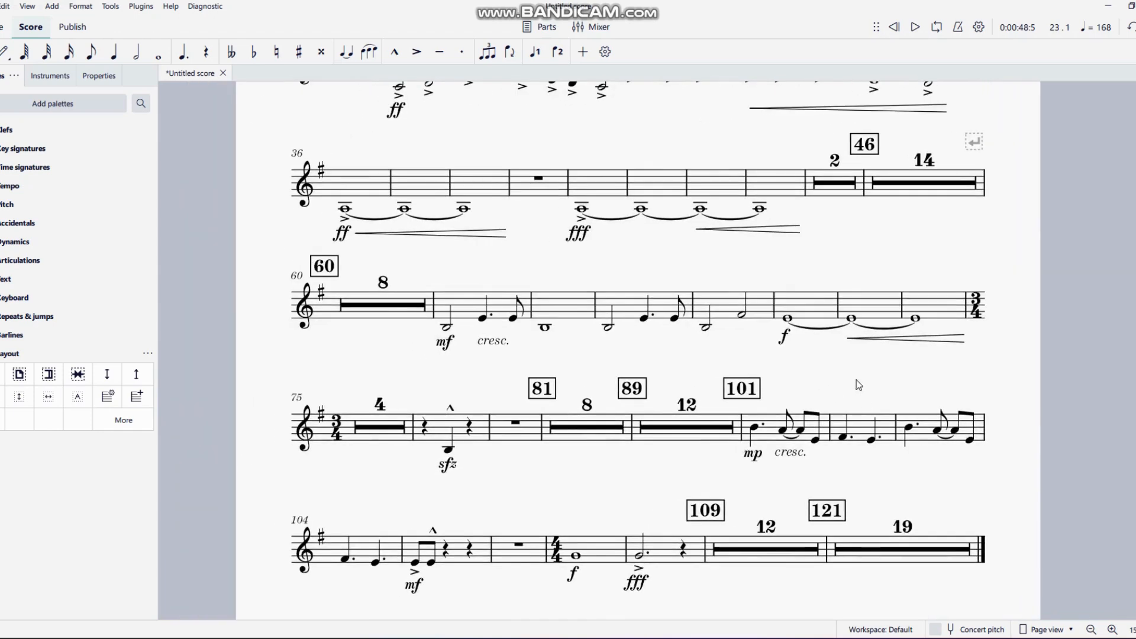
scroll(678, 356, up, 4)
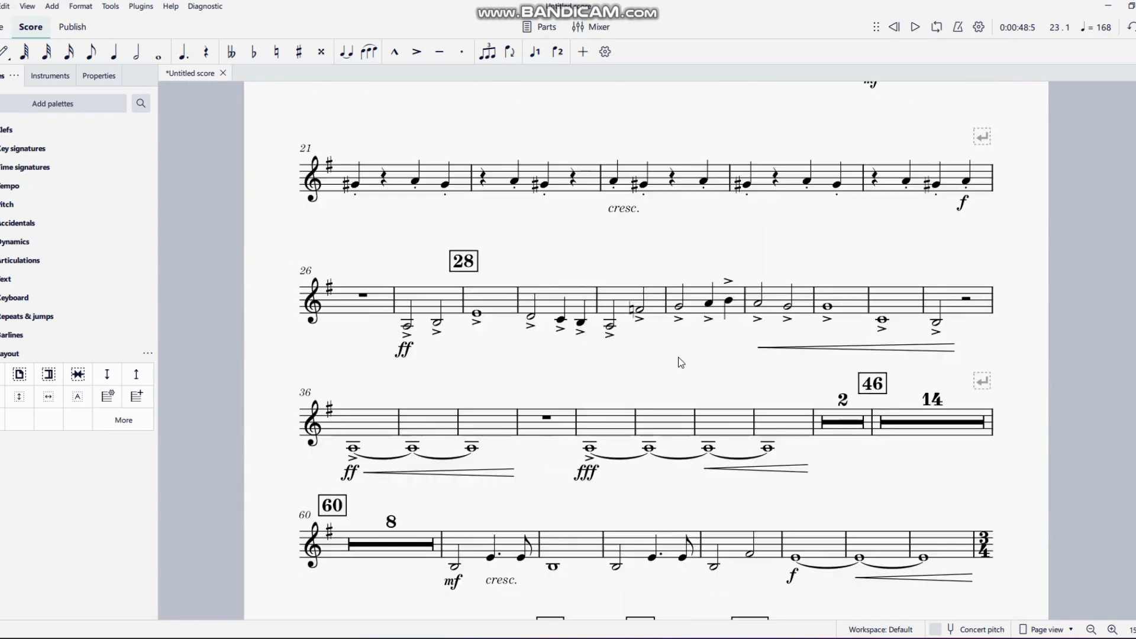
click(1091, 629)
click(1091, 630)
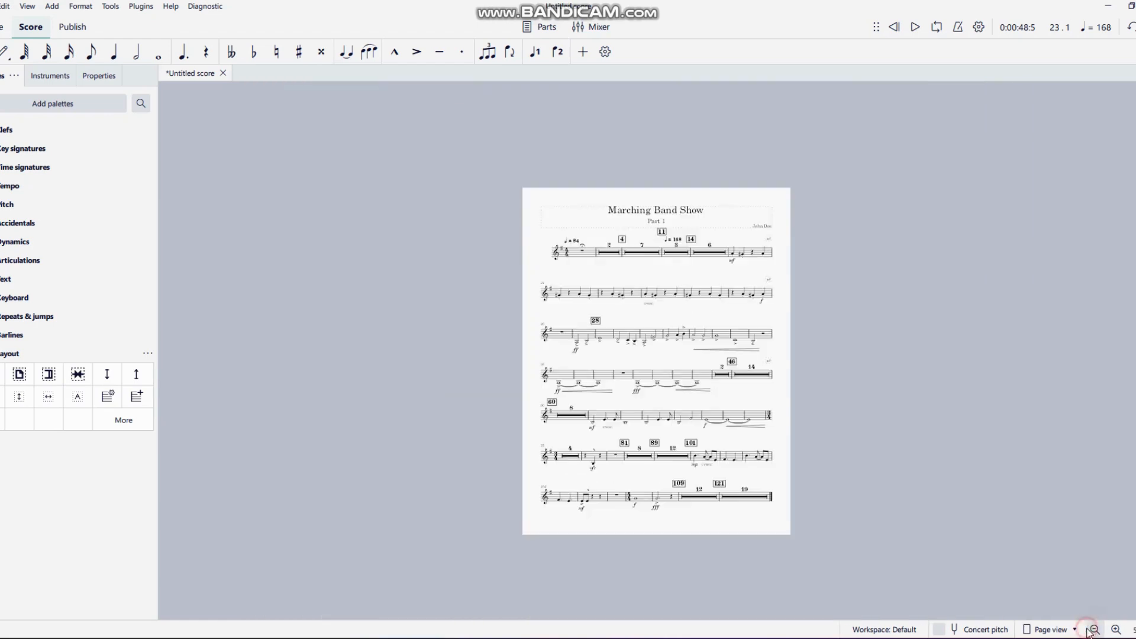
click(1116, 630)
click(1116, 630)
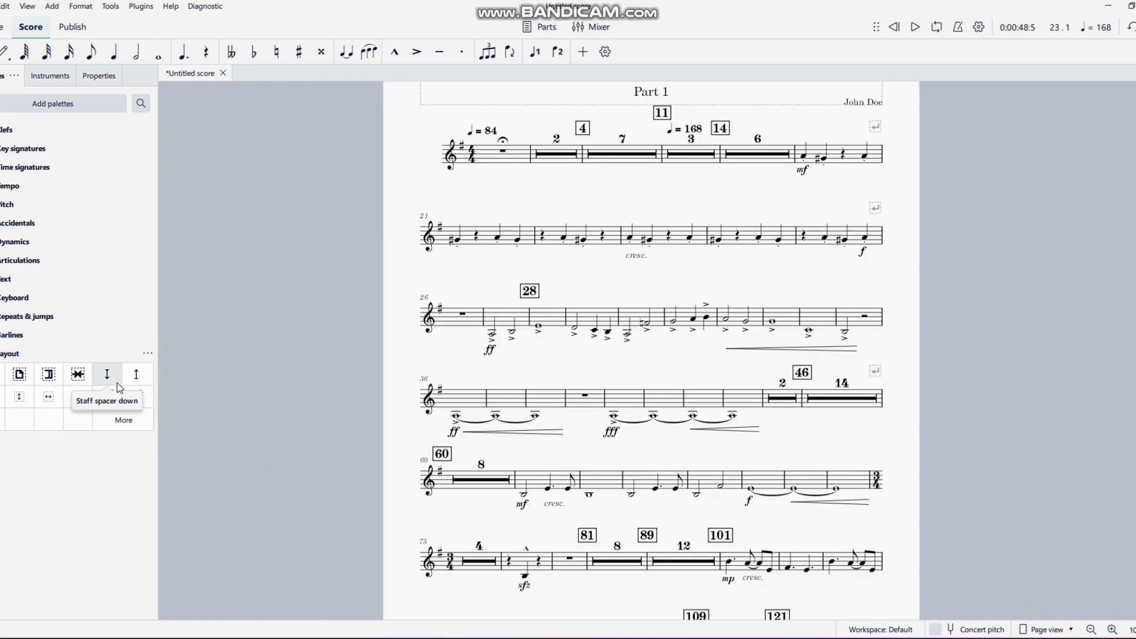
drag(136, 384, 427, 323)
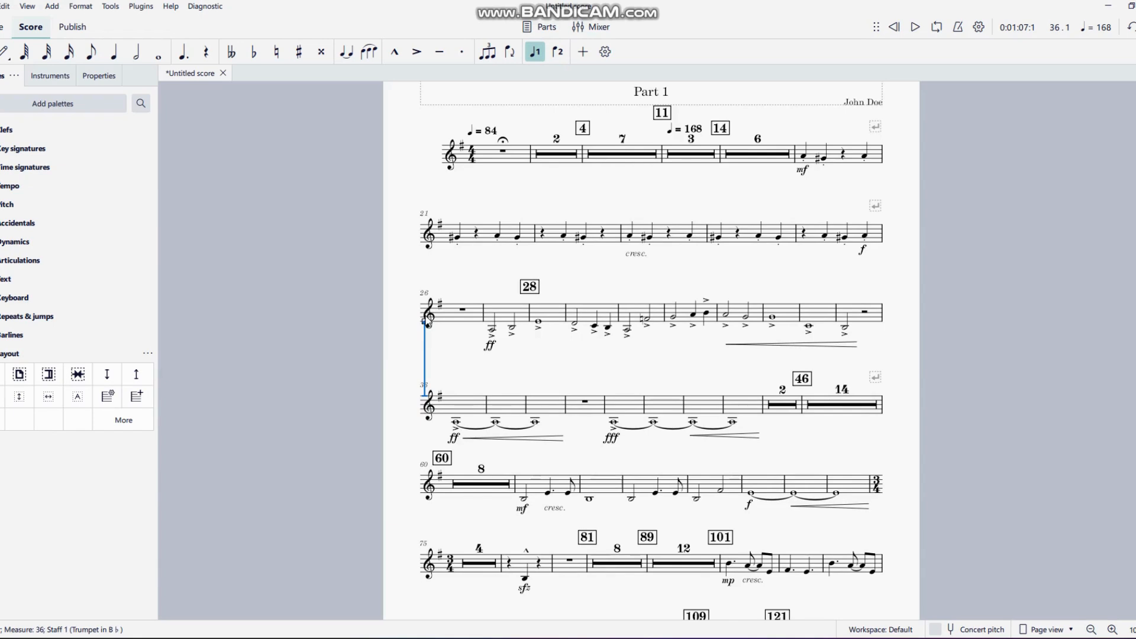
drag(423, 321, 431, 337)
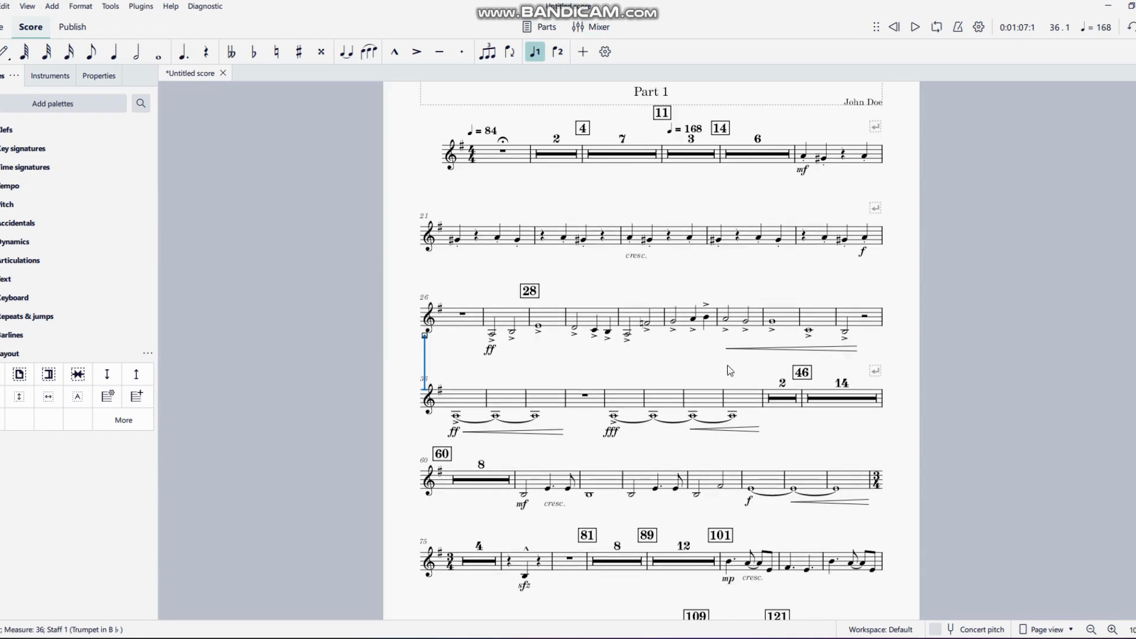
click(672, 373)
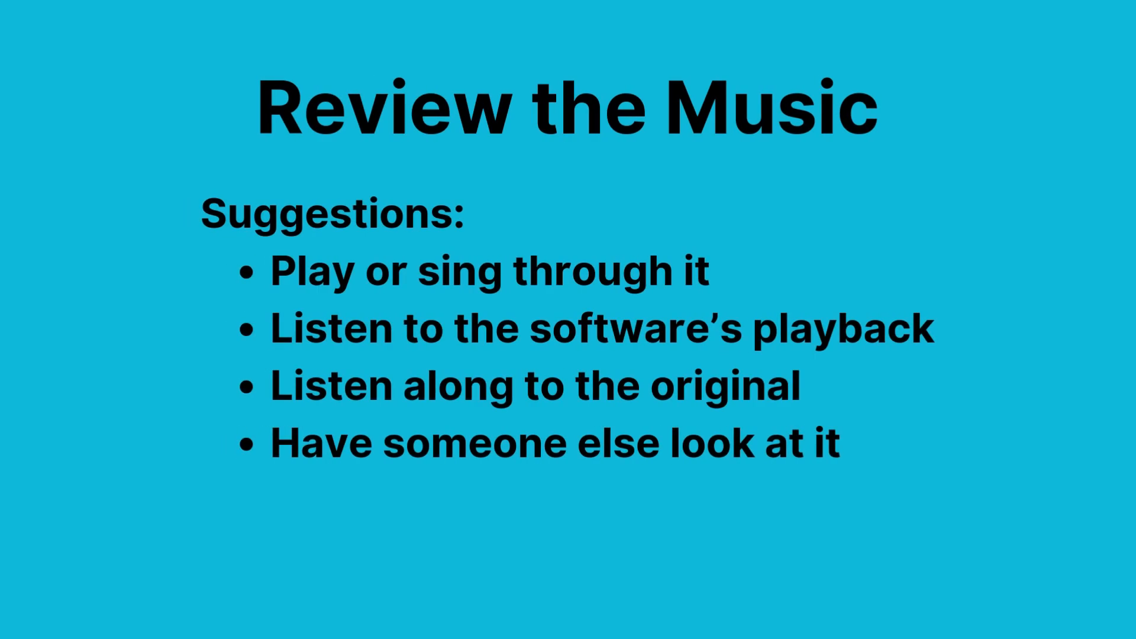